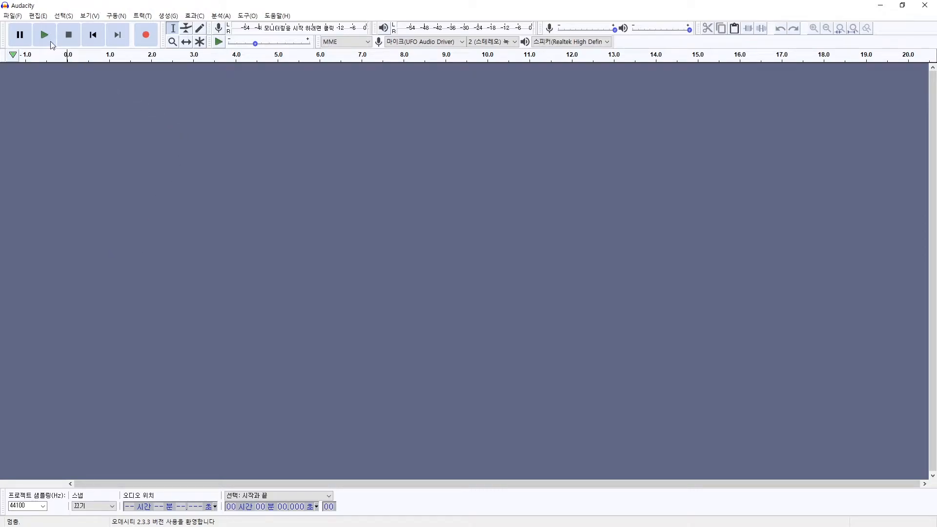
Open the practice recording 오다시티 실습 파일.mp3 from the course folder.
left_click(13, 16)
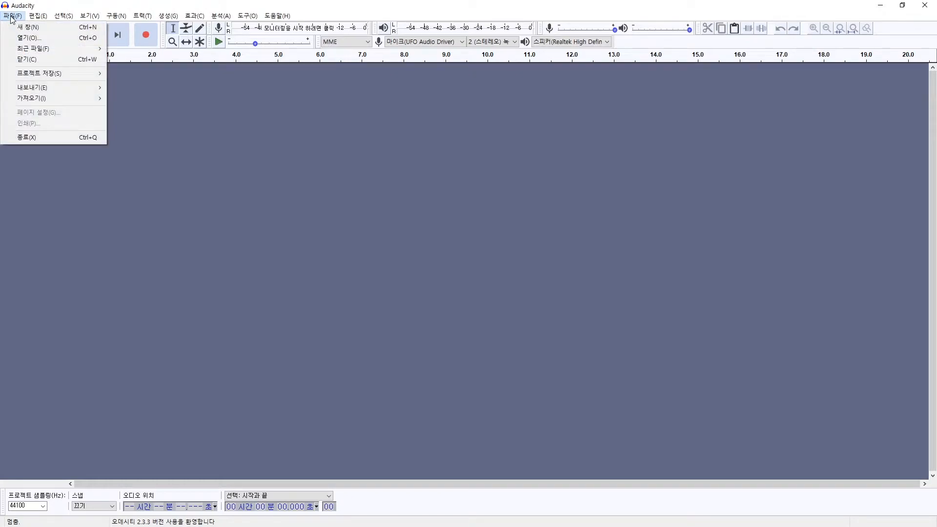
left_click(39, 39)
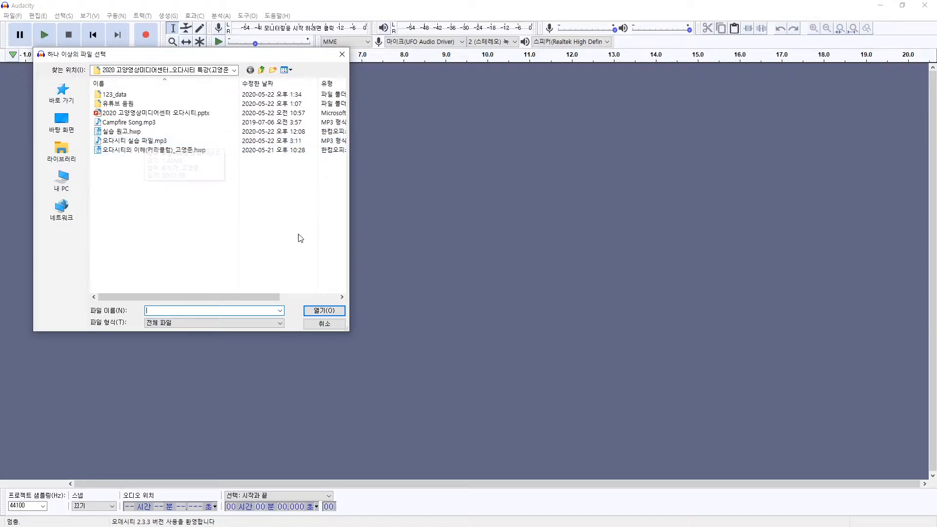
double_click(147, 141)
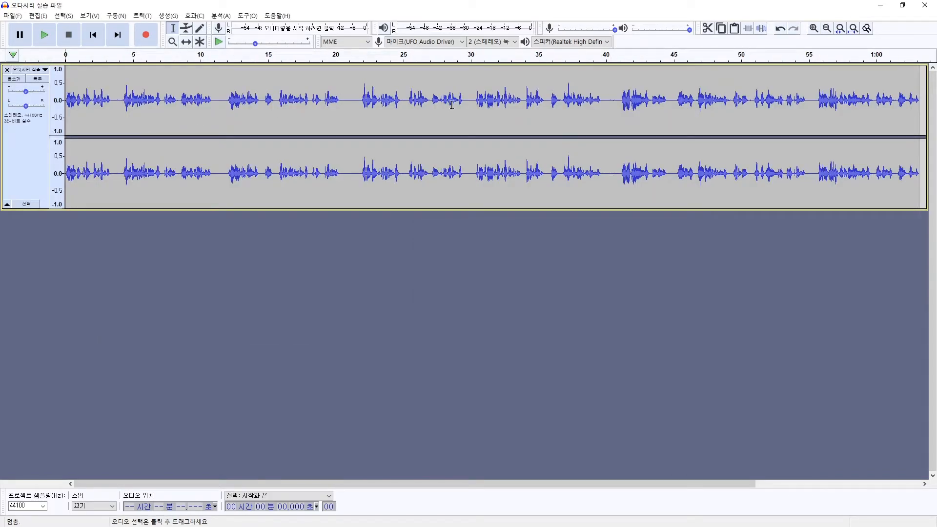
Listen to a short part of the recording starting at about 7.8 seconds.
left_click(171, 99)
key("space")
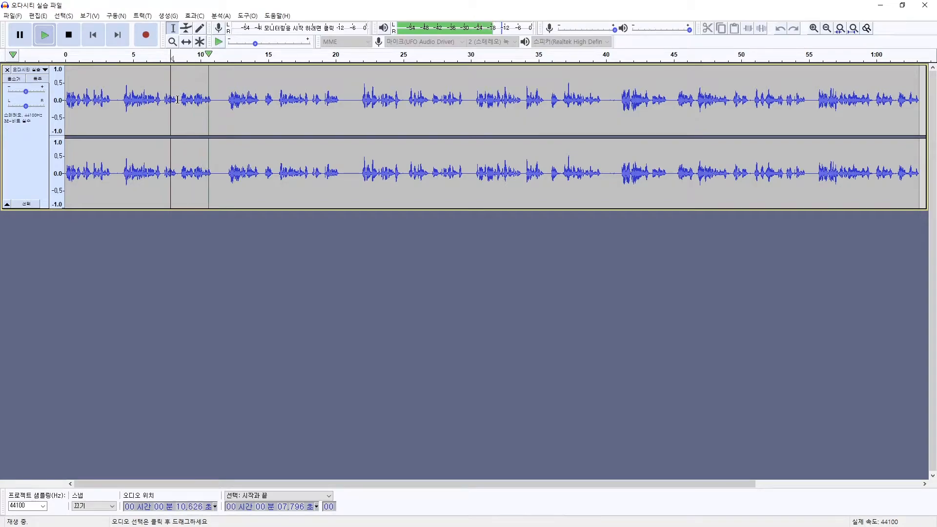
key("space")
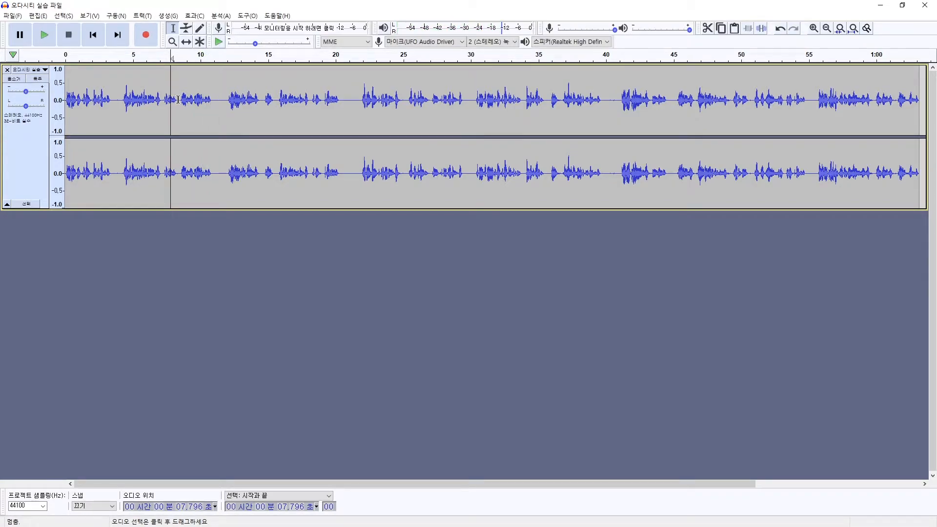
Remove the opened practice recording's track from the project.
left_click(13, 17)
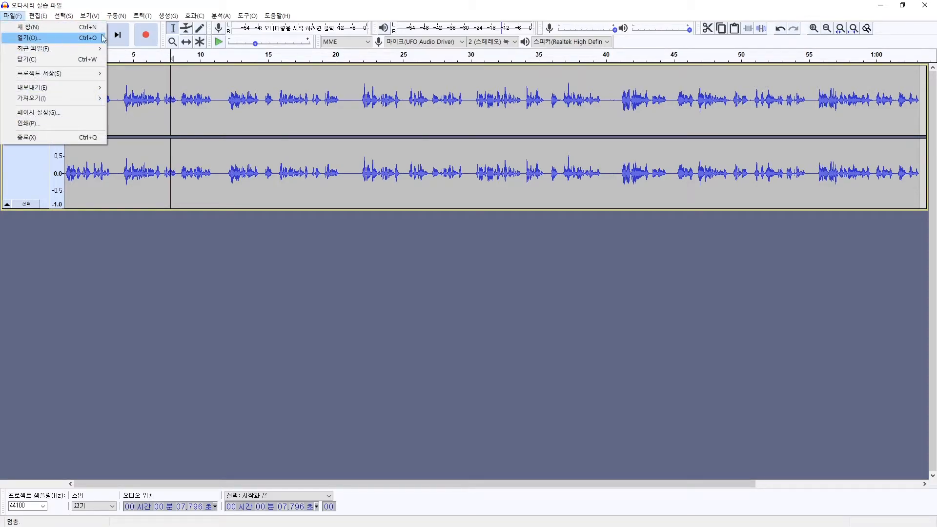
left_click(302, 17)
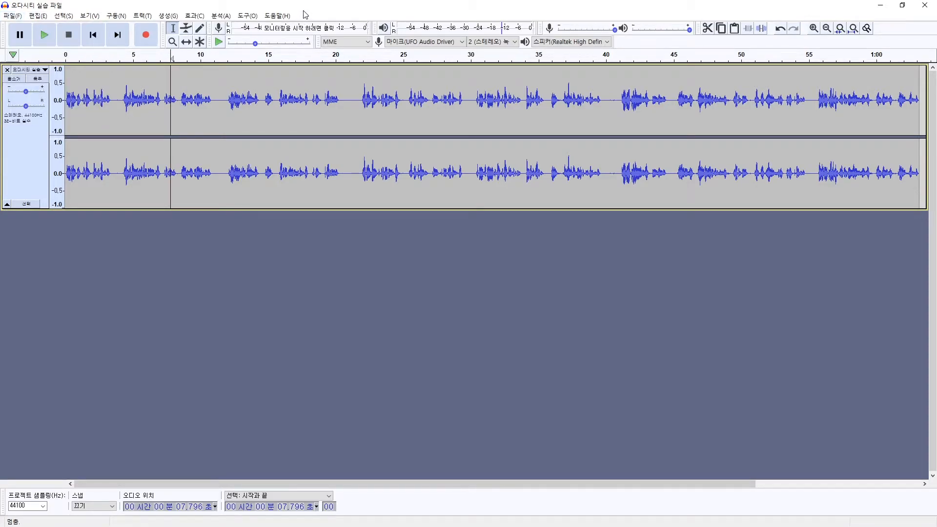
left_click(7, 72)
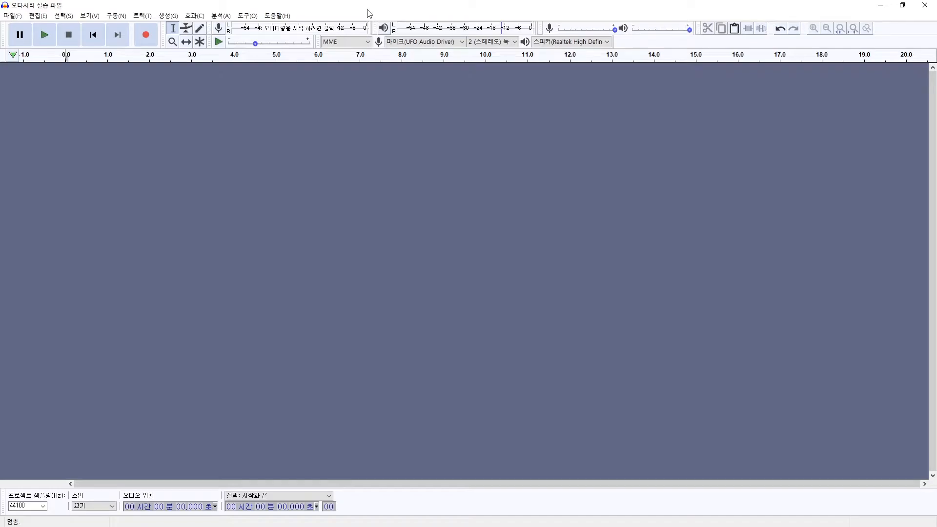
Shrink the Audacity window and open the 2020 고양영상미디어센터 course folder from the desktop in a window alongside it.
left_click_drag(368, 9, 508, 64)
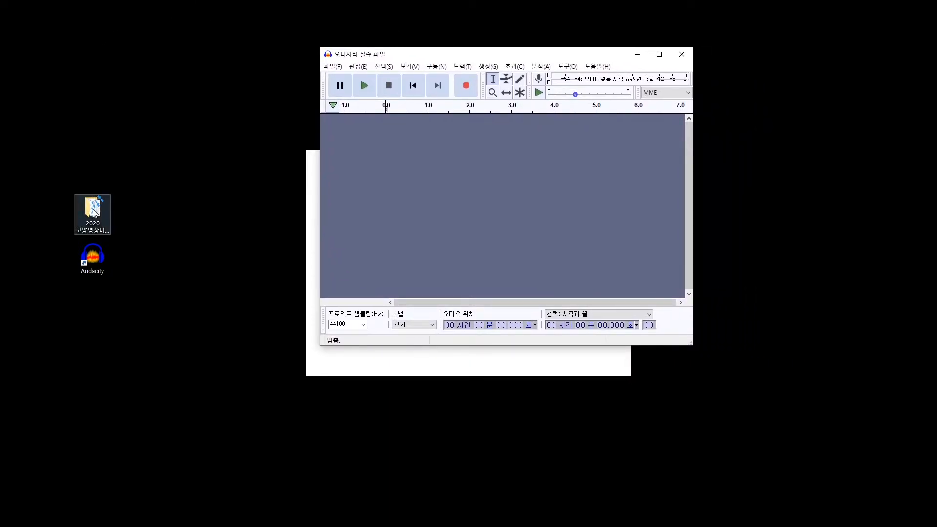
left_click(124, 75)
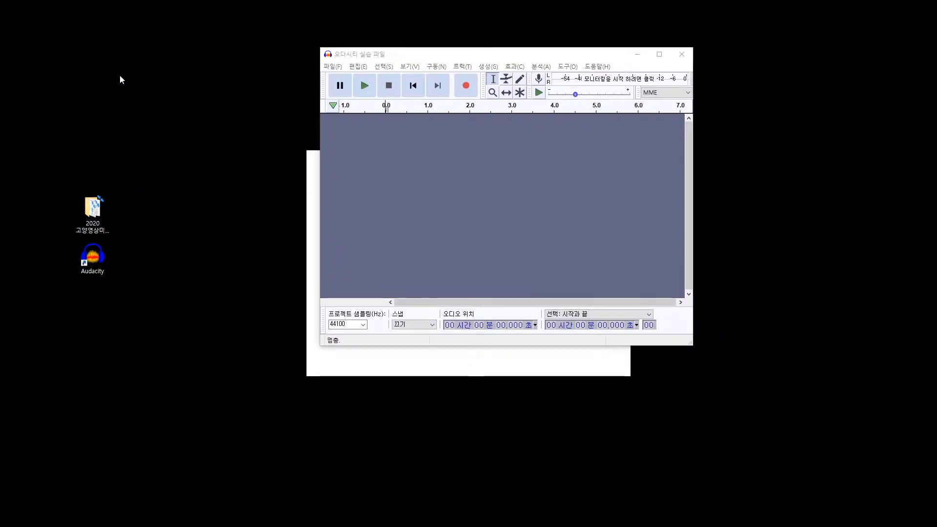
left_click(94, 210)
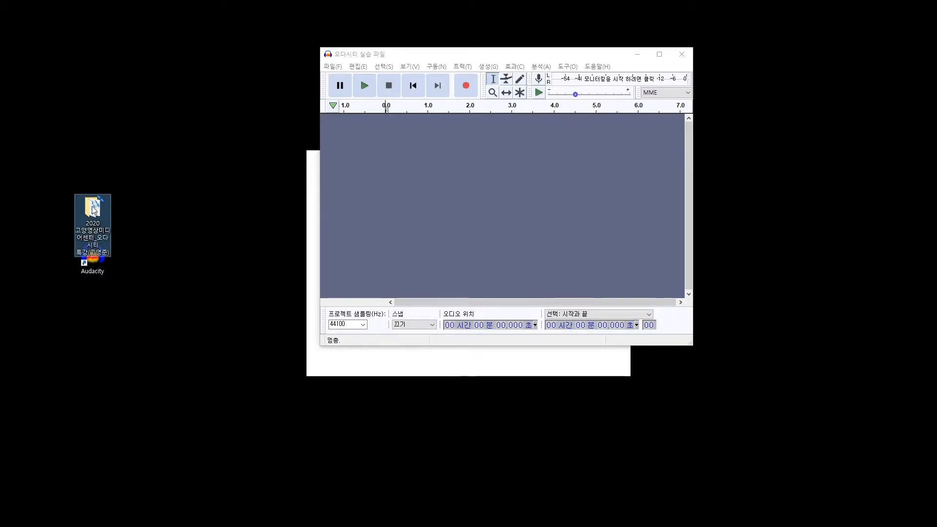
double_click(93, 209)
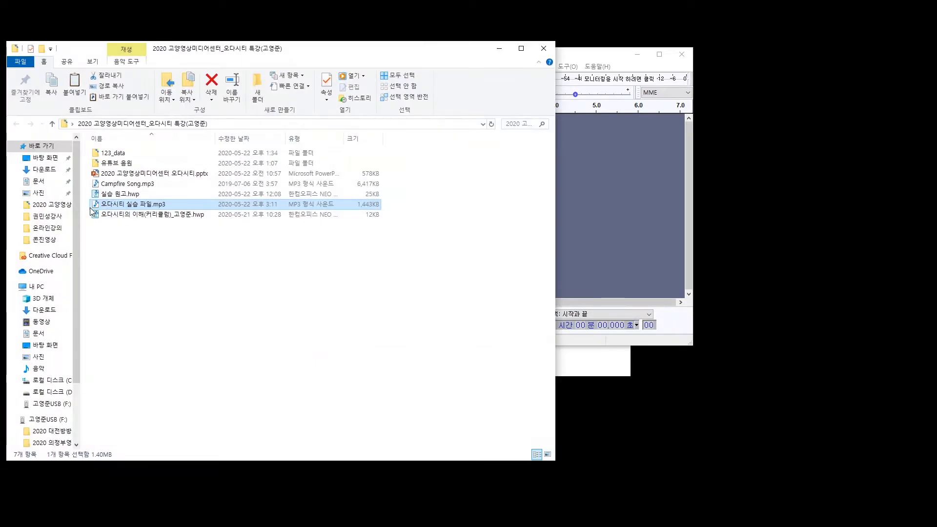
left_click_drag(348, 56, 303, 68)
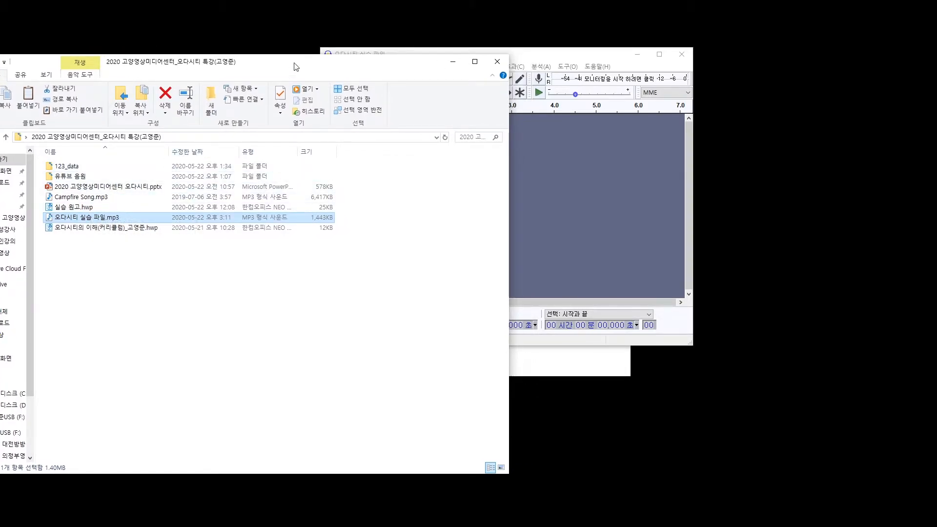
Import 오다시티 실습 파일.mp3 from the folder window into the empty project and remove its track again.
left_click(104, 219)
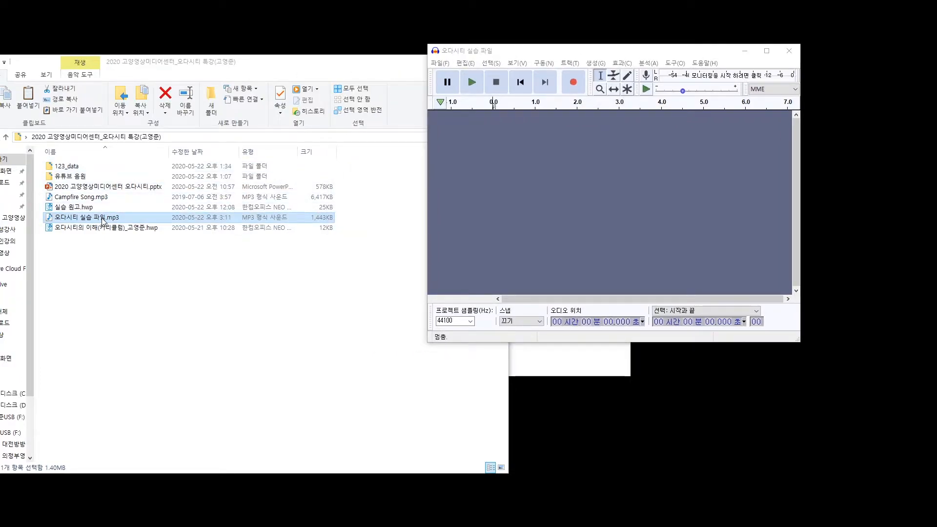
left_click_drag(104, 219, 499, 209)
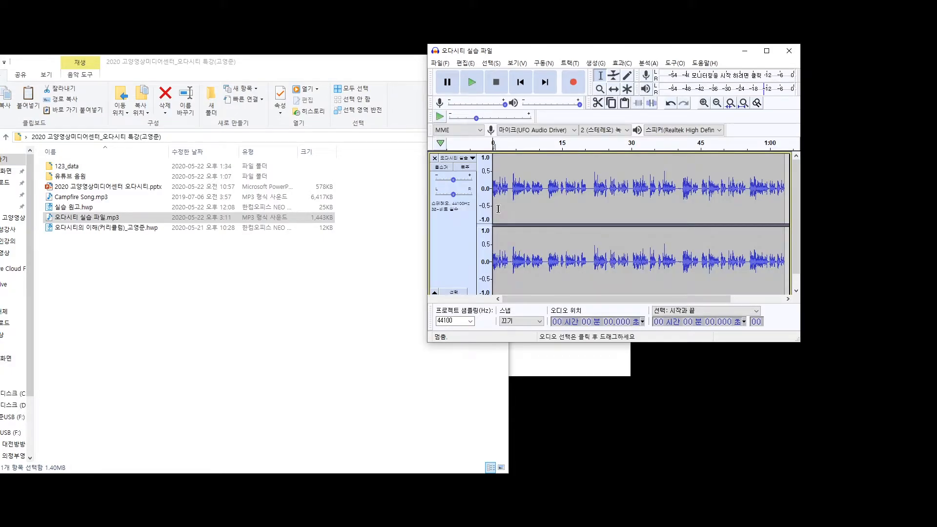
left_click(435, 159)
left_click(440, 63)
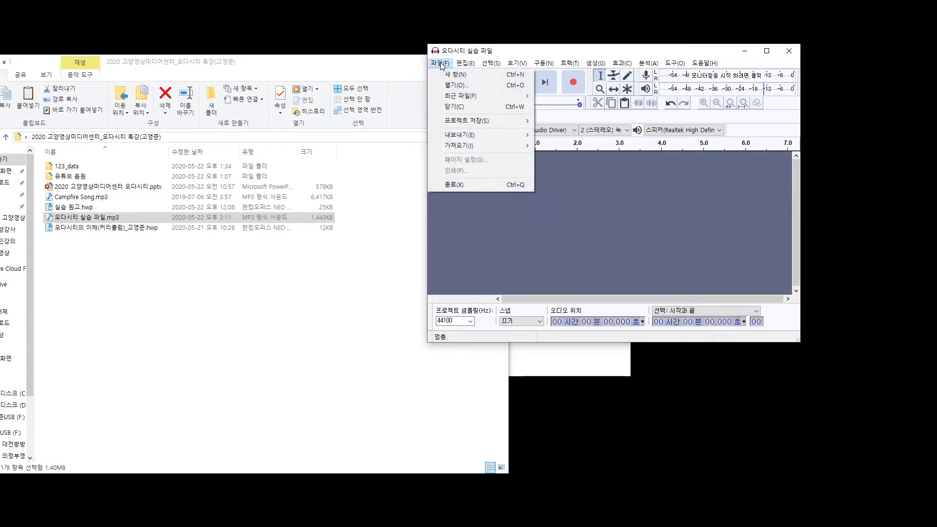
left_click(452, 86)
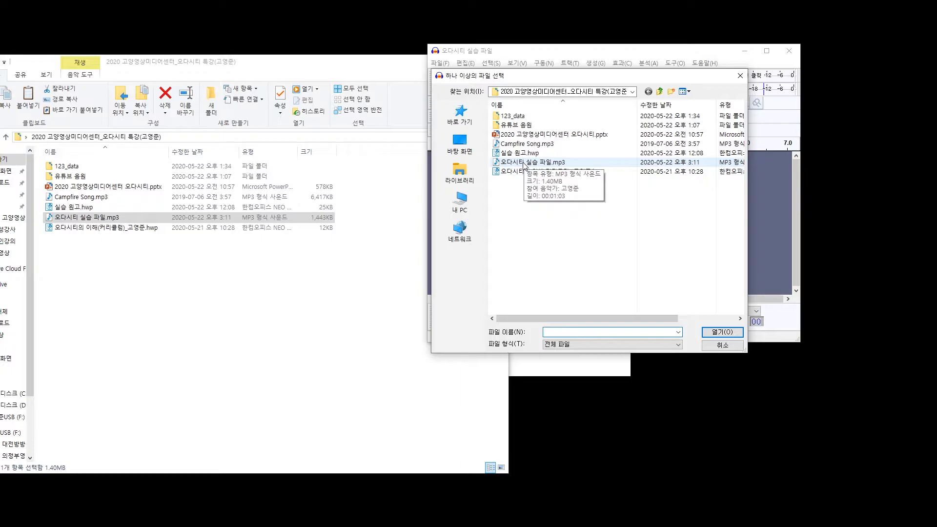
left_click(719, 345)
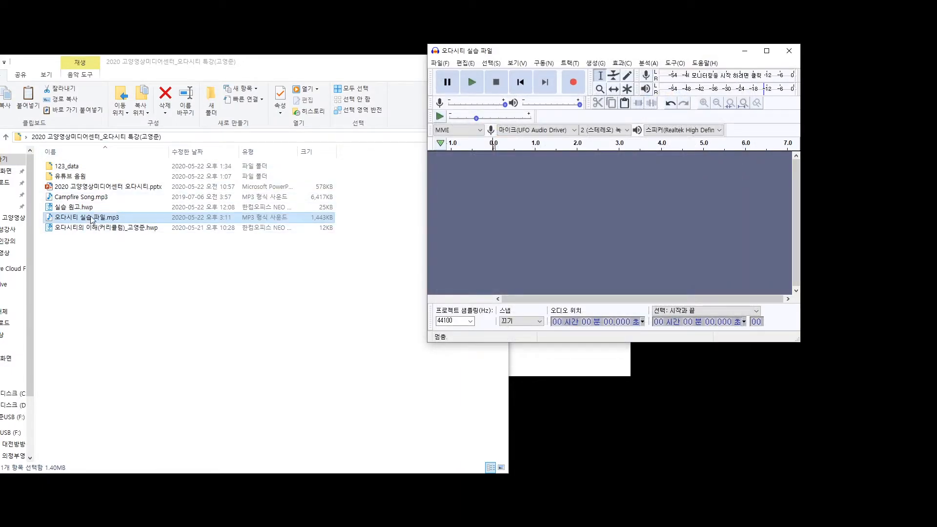
Import 오다시티 실습 파일.mp3 straight from the folder window into the project and maximize the Audacity window.
left_click(92, 220)
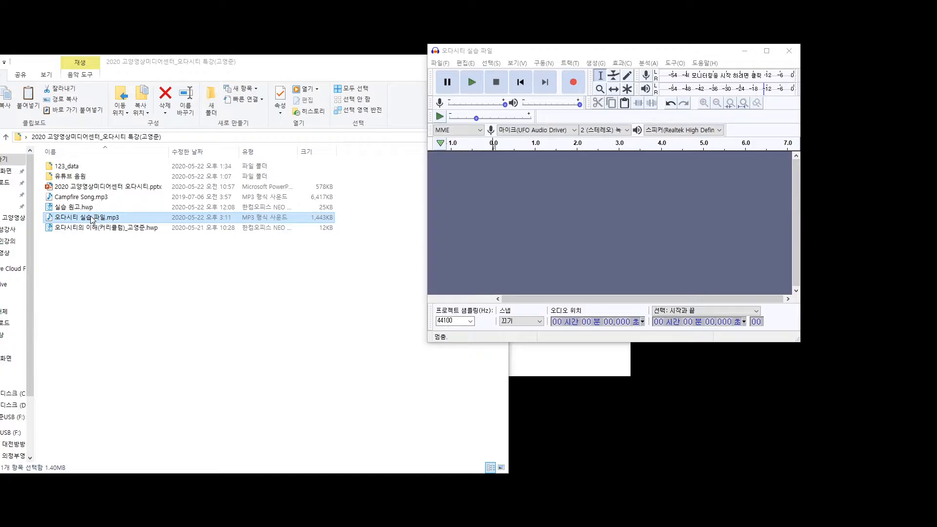
left_click_drag(93, 220, 503, 212)
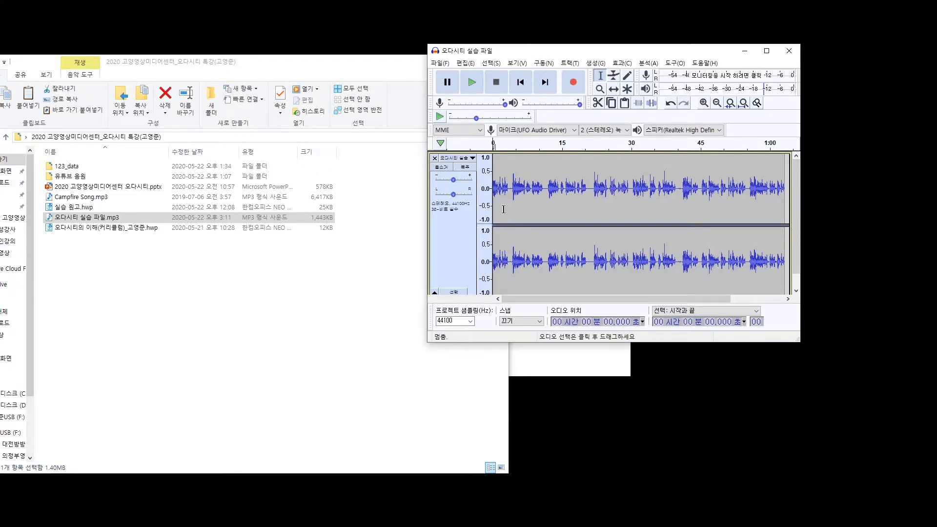
left_click(766, 52)
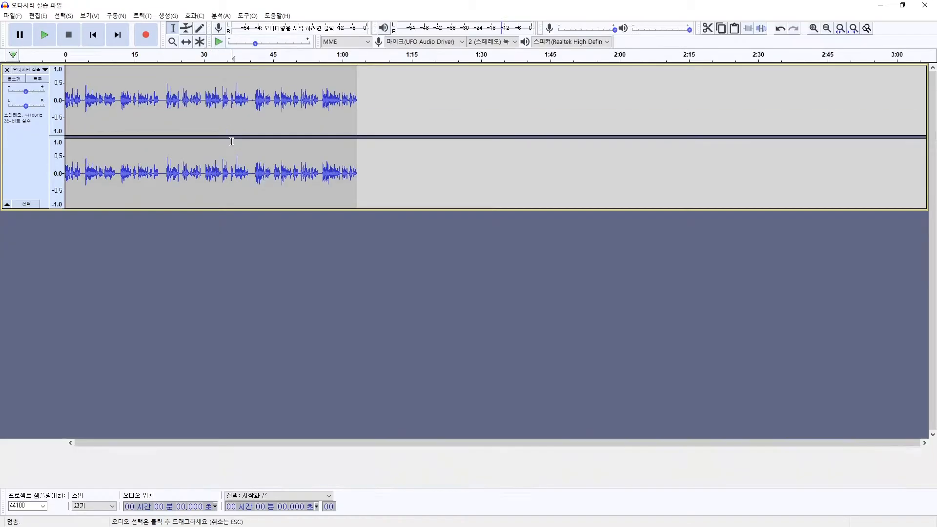
Select a short passage just after 45 seconds, and place the cursor at about 52 seconds in the track.
left_click(232, 141)
left_click_drag(237, 106, 280, 107)
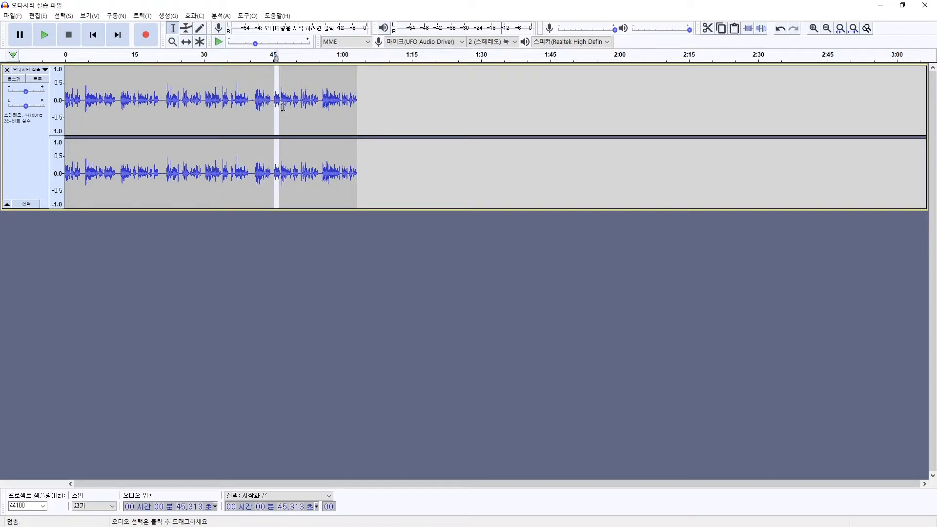
left_click(305, 119)
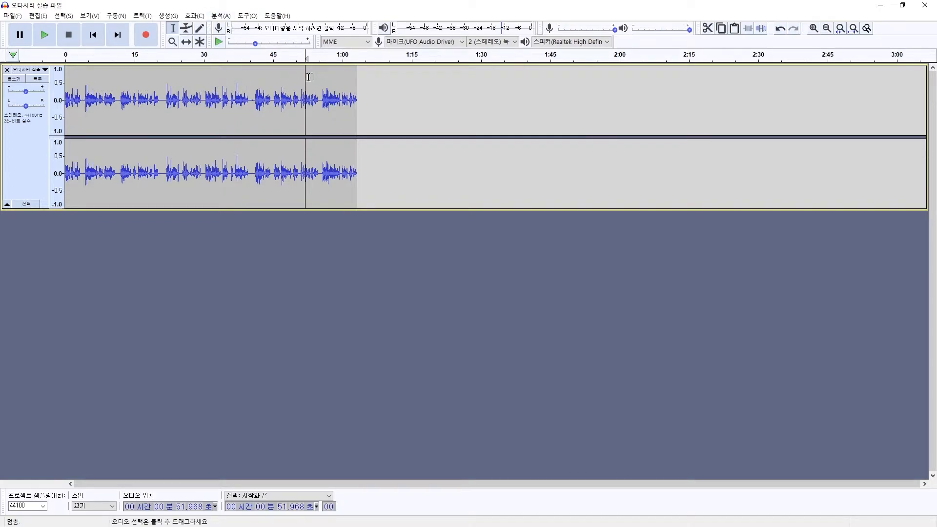
Zoom the timeline in and out around the 52-second cursor, finishing with a close-up of the waveform.
left_click(814, 29)
left_click(814, 29)
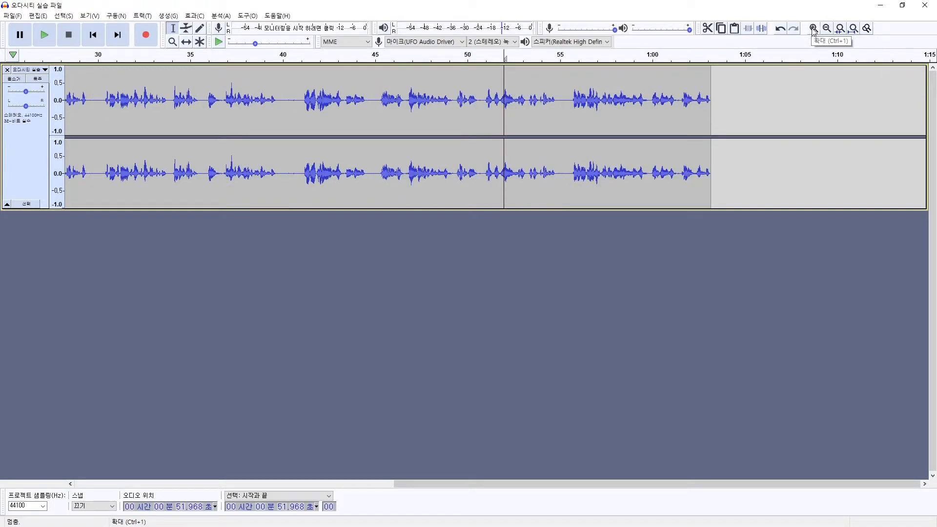
left_click(827, 30)
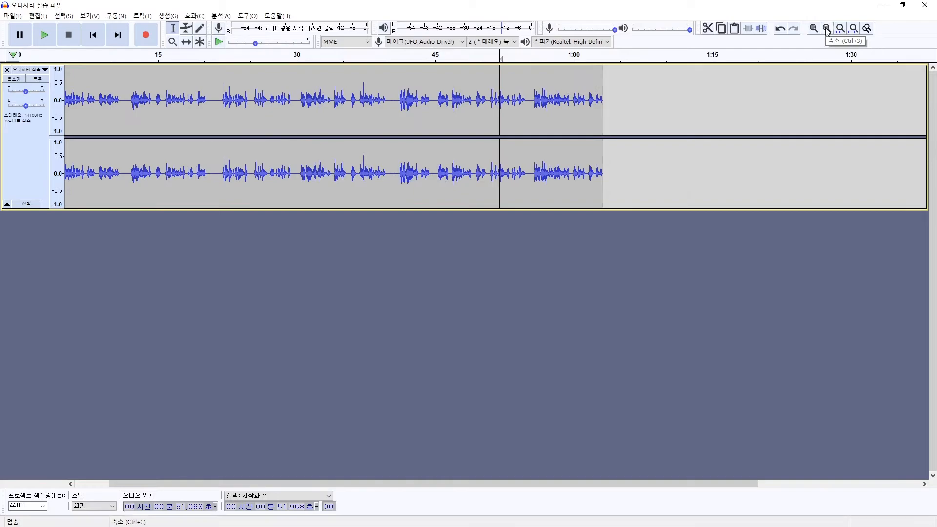
left_click(827, 29)
left_click(813, 29)
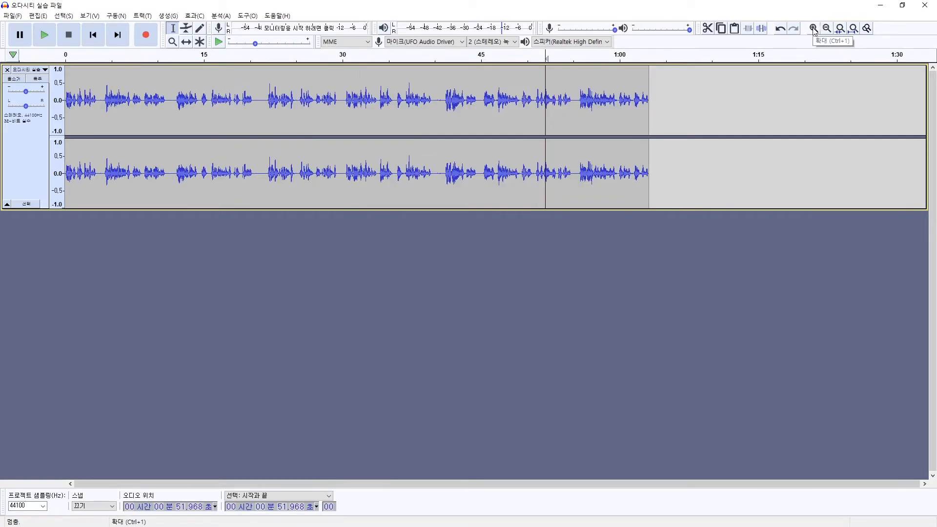
left_click(814, 29)
left_click(814, 29)
left_click(814, 30)
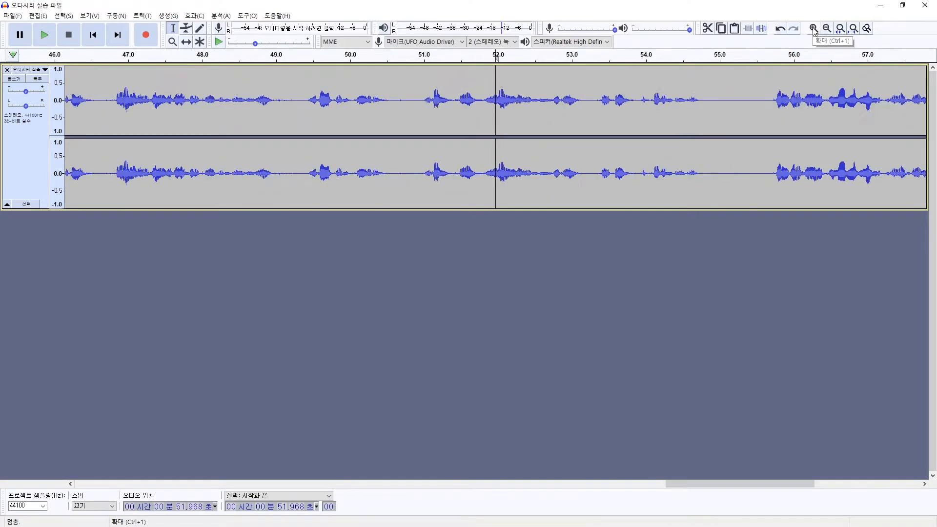
Select the short passage from about 49.5 to 49.9 seconds, and reset the cursor to about 52.8 seconds.
left_click_drag(310, 106, 346, 107)
left_click(560, 116)
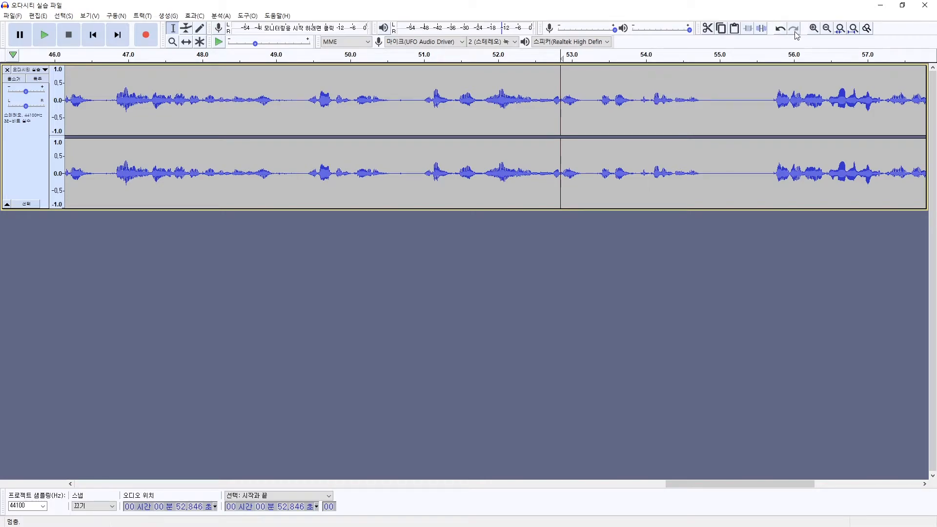
Select the audio from about 46.1 to 46.3 seconds and examine its waveform at closer and wider zoom levels.
left_click(827, 28)
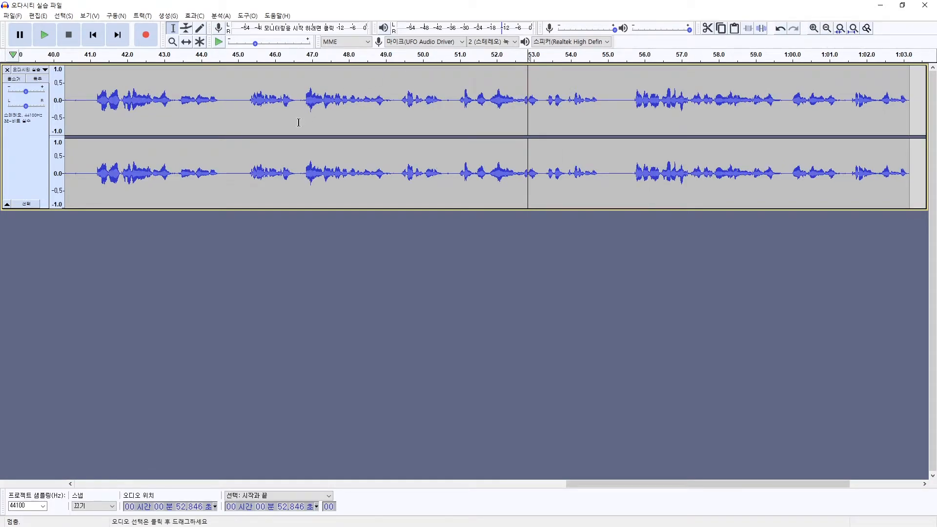
left_click_drag(254, 104, 285, 117)
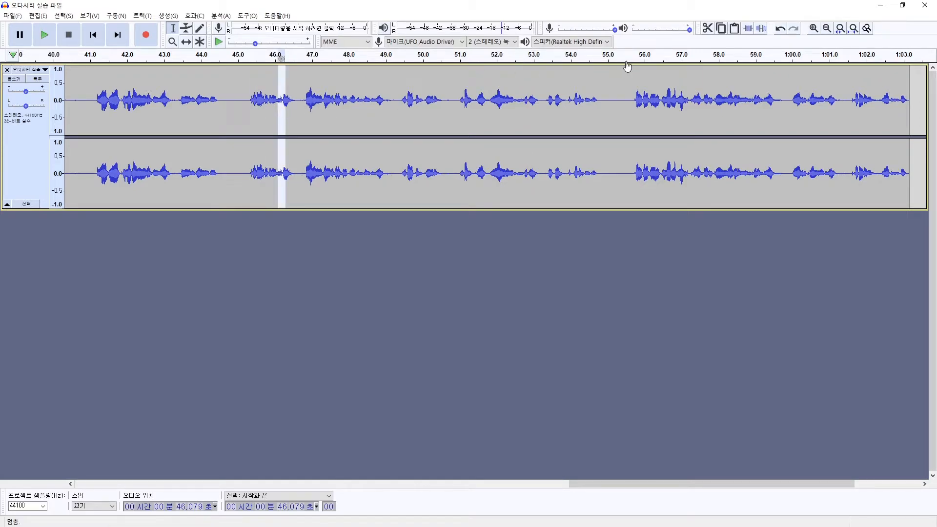
left_click(813, 28)
left_click(814, 28)
left_click(813, 28)
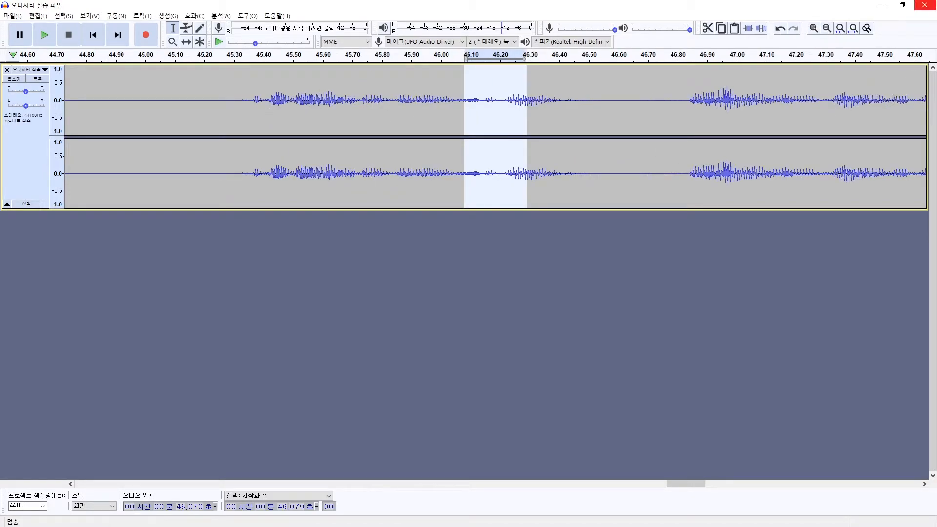
left_click(828, 30)
left_click(828, 30)
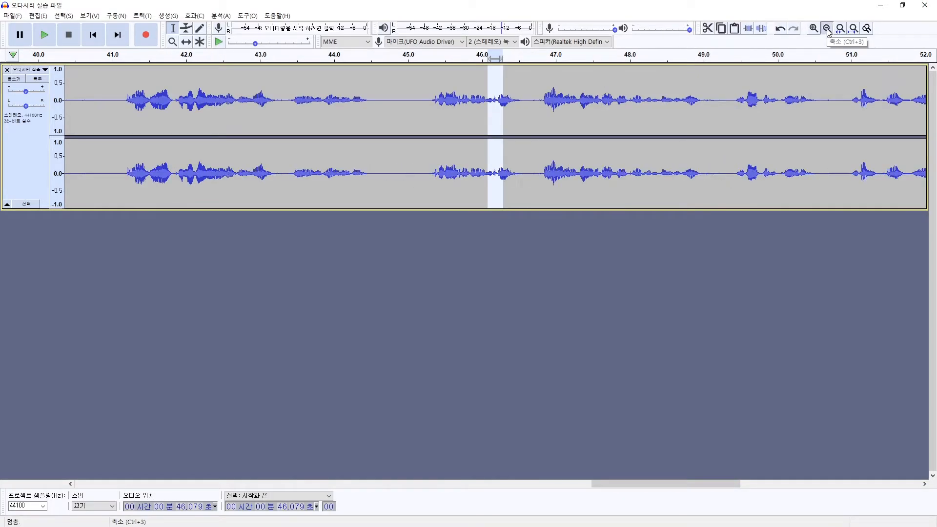
left_click(828, 30)
left_click(827, 30)
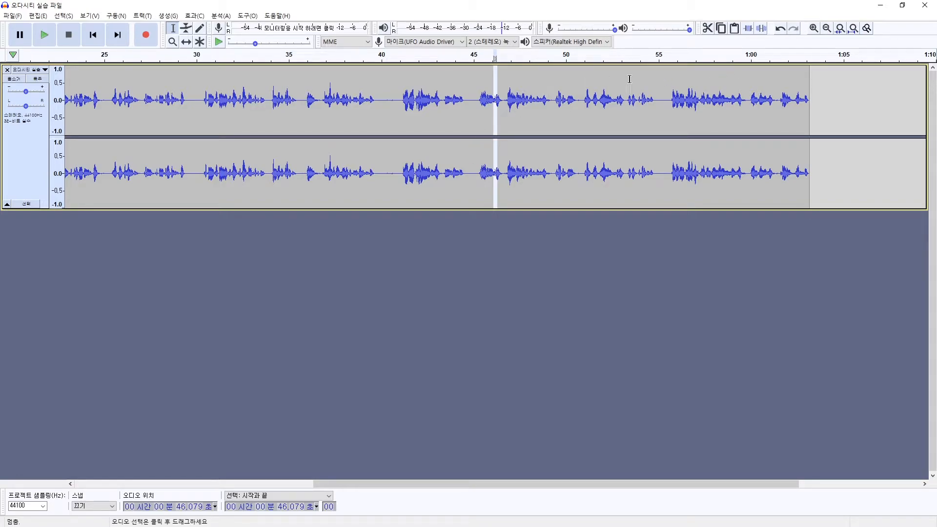
Place the cursor at about 43.5 seconds and examine the waveform around it at closer and wider zoom levels.
left_click(446, 112)
scroll(444, 113, "up", 1)
scroll(438, 113, "down", 1)
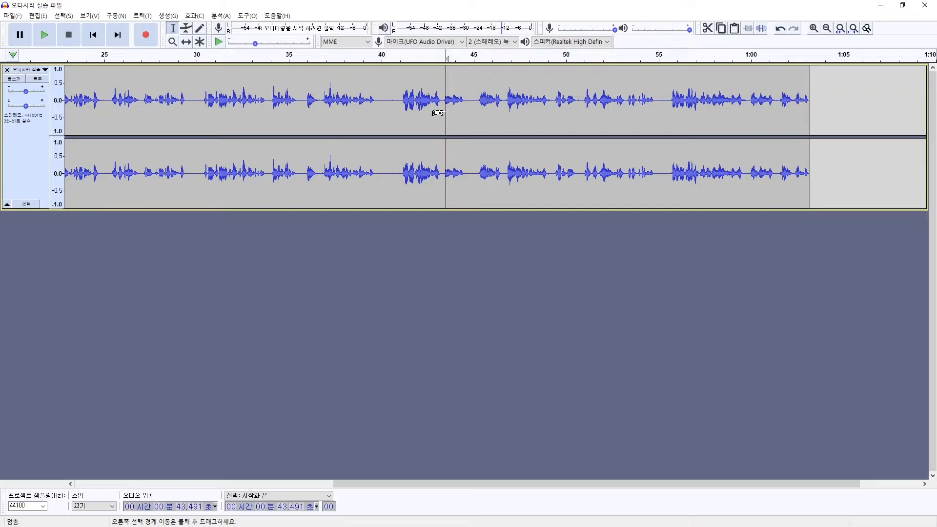
key("ctrl")
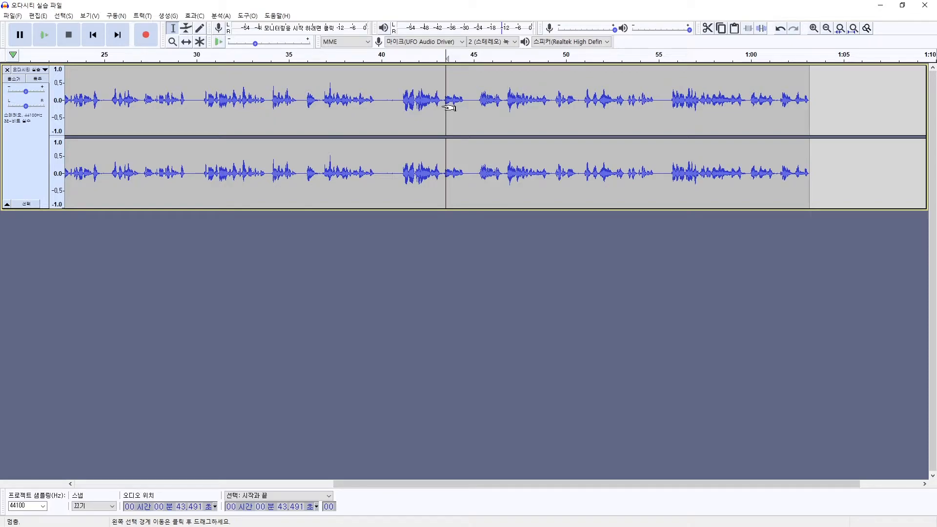
scroll(449, 107, "up", 3, "ctrl")
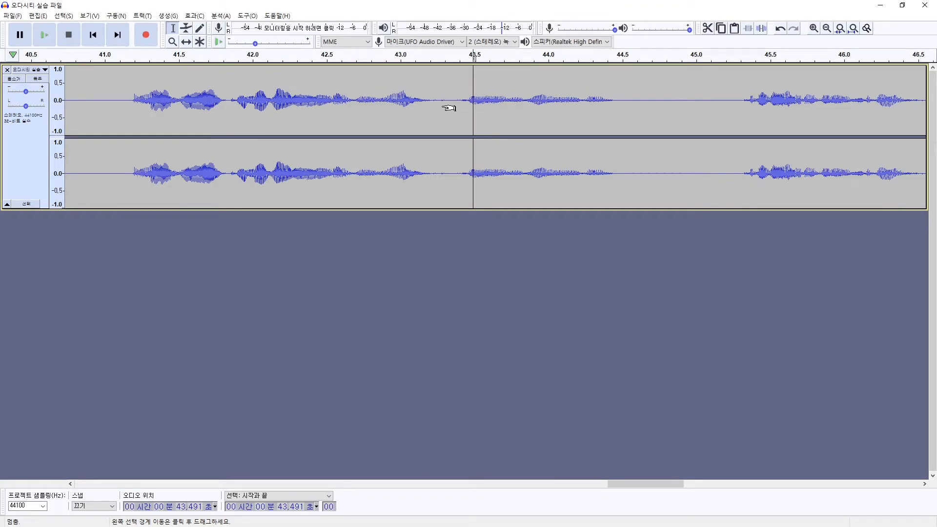
scroll(449, 107, "up", 1, "ctrl")
scroll(449, 107, "down", 5, "ctrl")
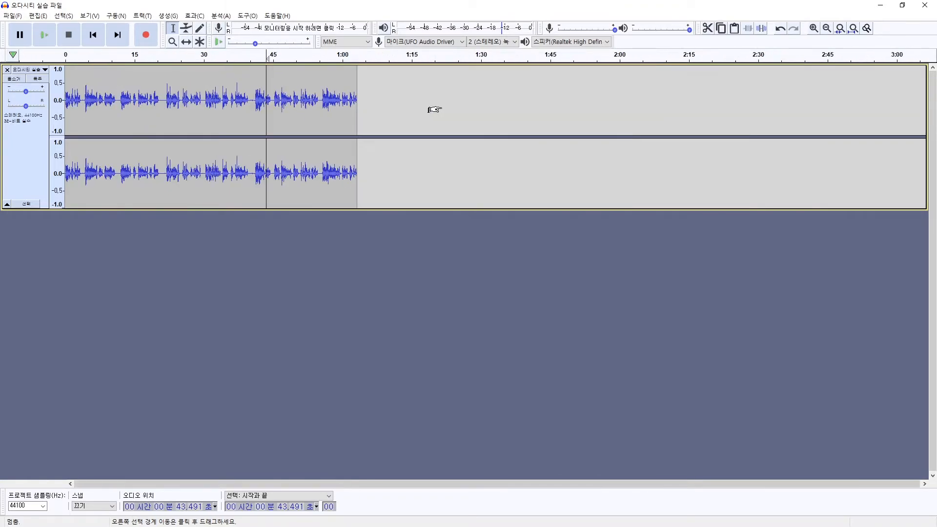
scroll(303, 108, "up", 3, "ctrl")
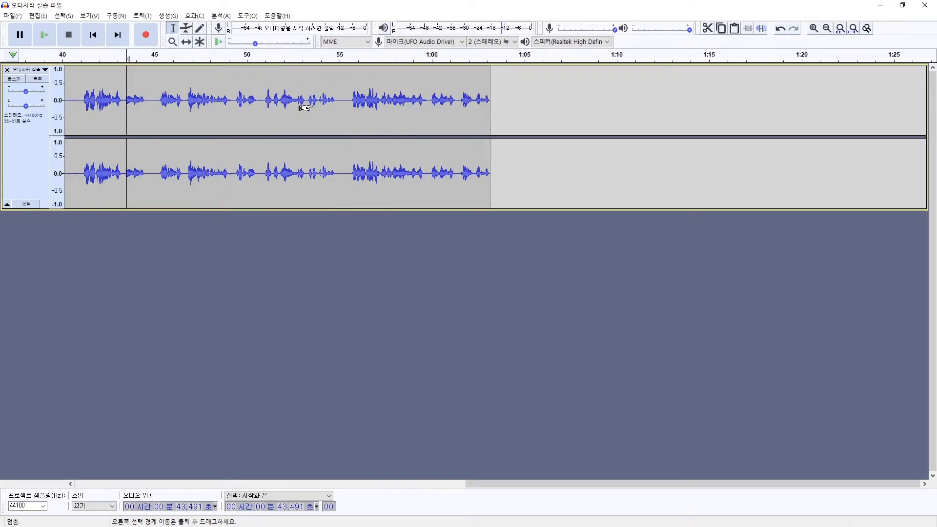
scroll(304, 108, "up", 1, "ctrl")
scroll(304, 107, "down", 3, "ctrl")
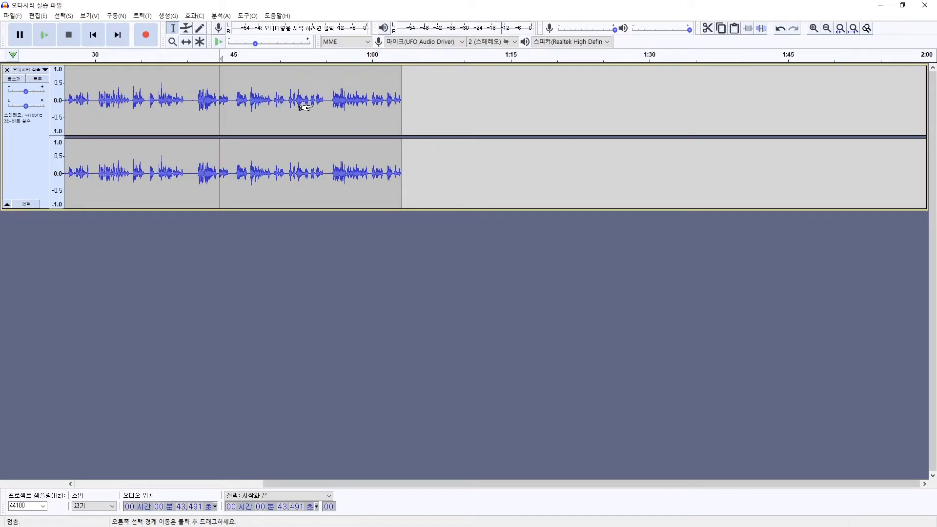
scroll(303, 108, "up", 2, "ctrl")
Place the cursor at about 7.8 seconds and show roughly the first 46 seconds of the track.
left_click_drag(670, 482, 78, 474)
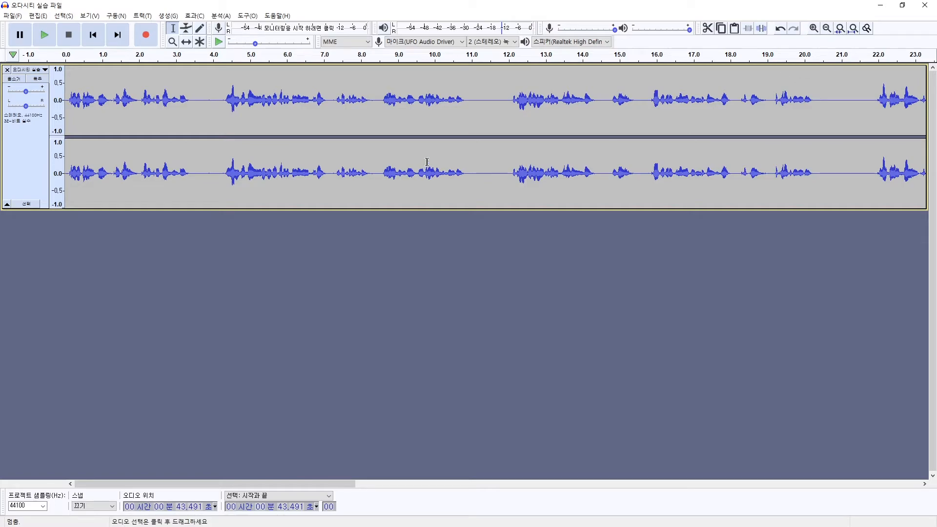
left_click(354, 100)
scroll(345, 101, "down", 2, "ctrl")
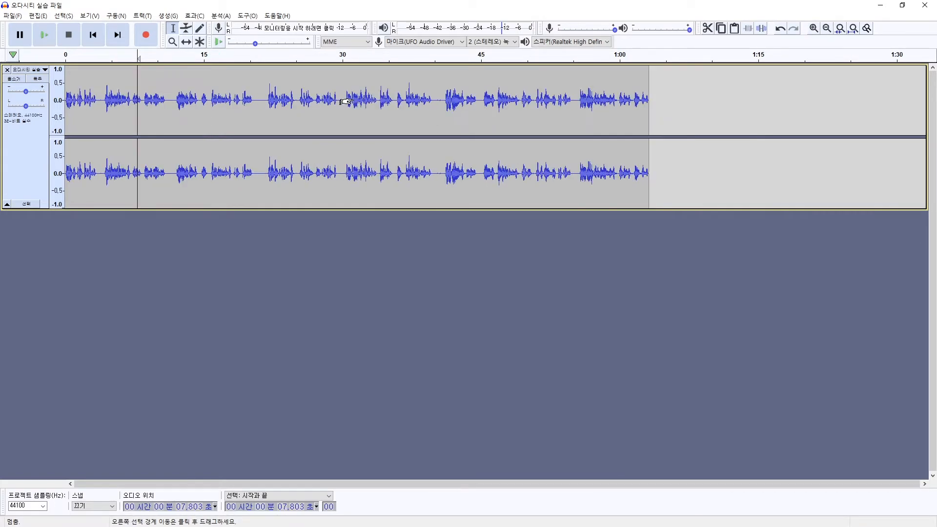
scroll(346, 101, "up", 1, "ctrl")
left_click_drag(266, 484, 68, 480)
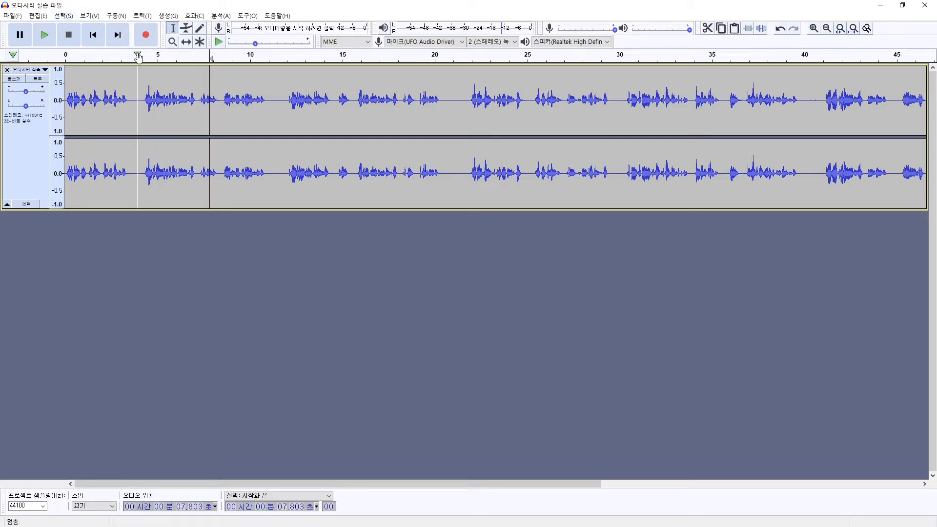
Place the cursor at about 4.3 seconds, and play and stop the audio from there twice.
left_click(140, 103)
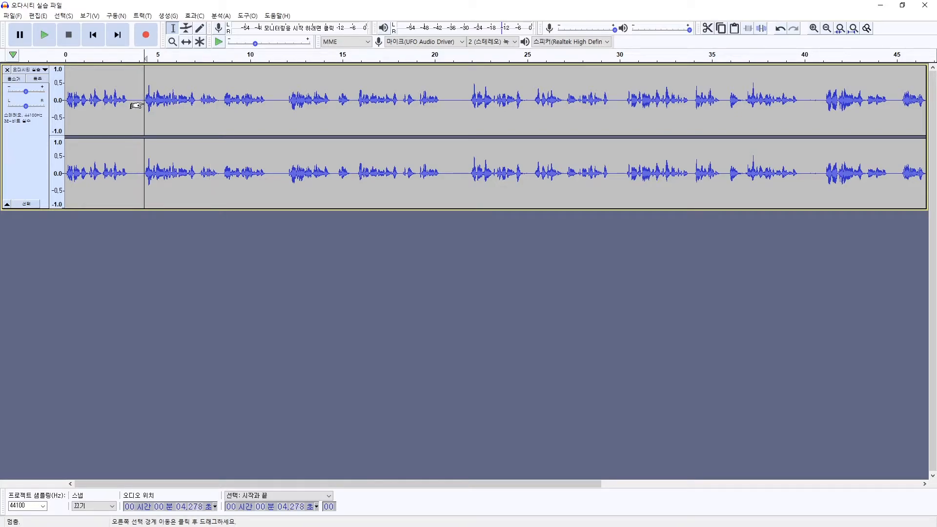
left_click(48, 35)
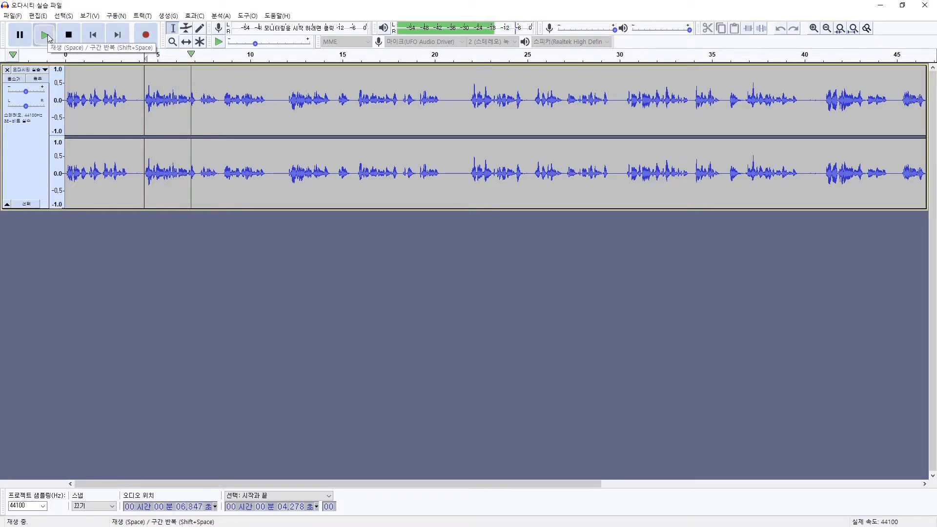
left_click(69, 35)
left_click(45, 37)
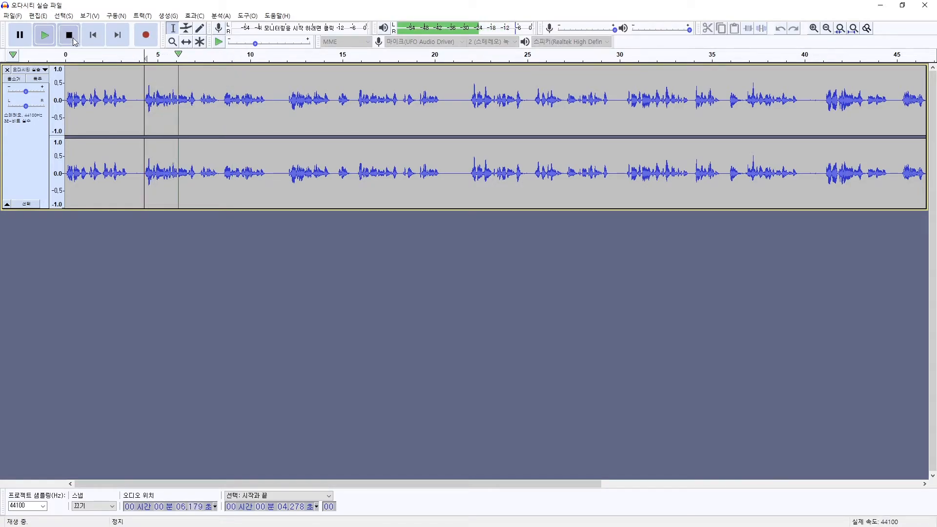
left_click(45, 35)
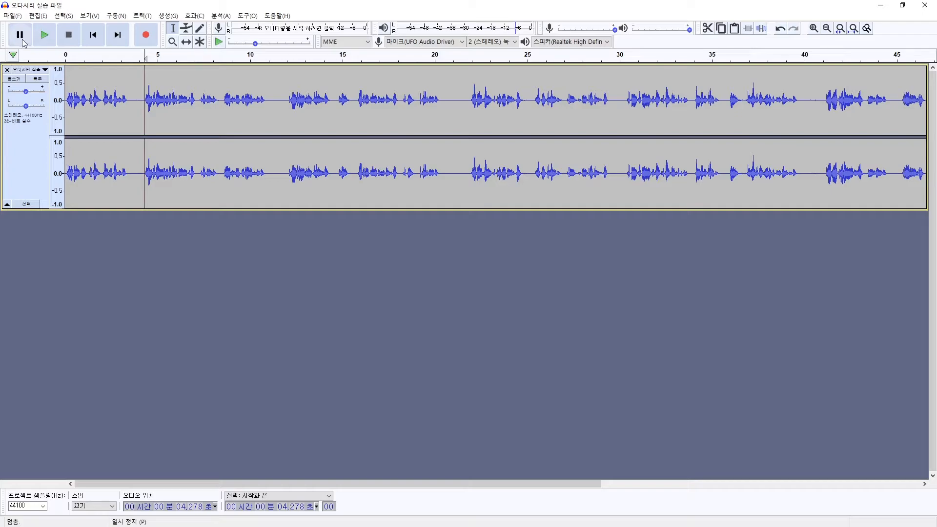
Play from the 4.3-second cursor, pause at about 6.2 seconds, and resume until pausing again at about 7.5 seconds.
left_click(44, 37)
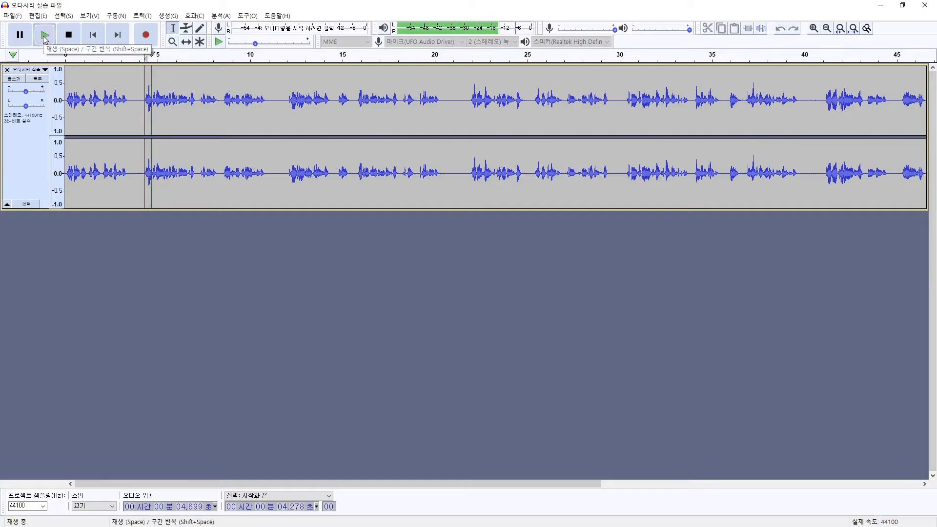
left_click(21, 37)
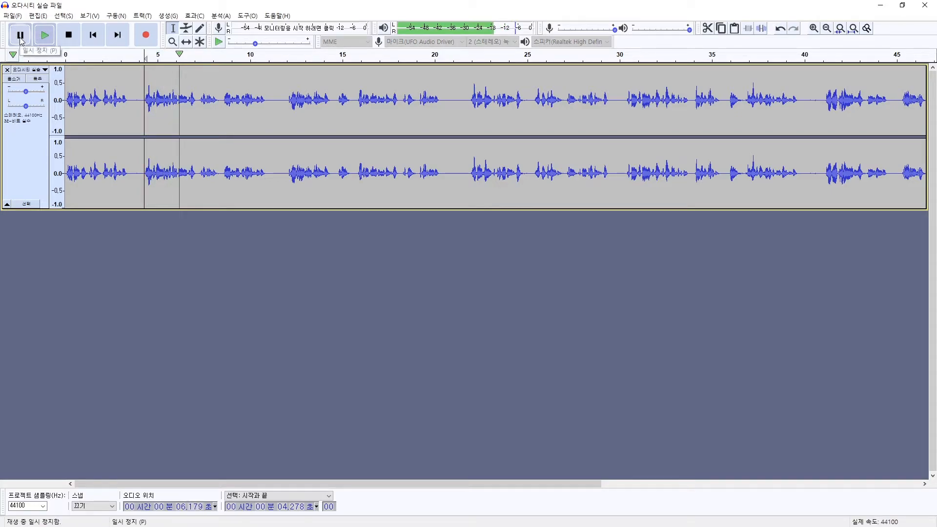
left_click(20, 37)
left_click(29, 37)
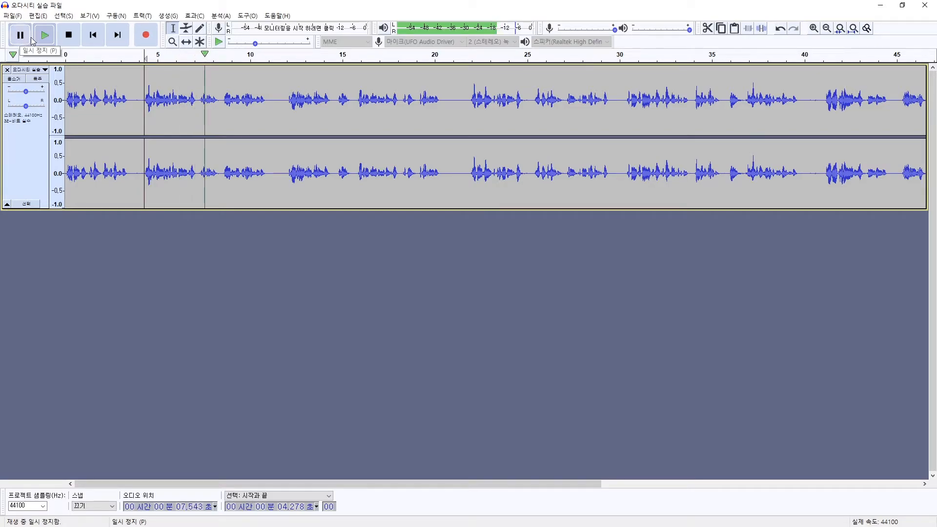
Move the cursor to about 4.2 seconds during the pause, restart playback from there, and stop it.
left_click(142, 92)
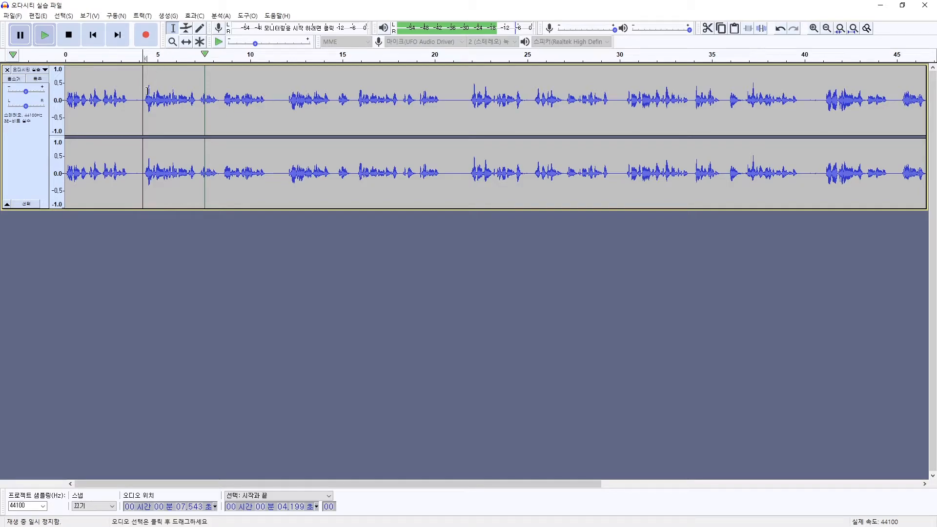
left_click(54, 39)
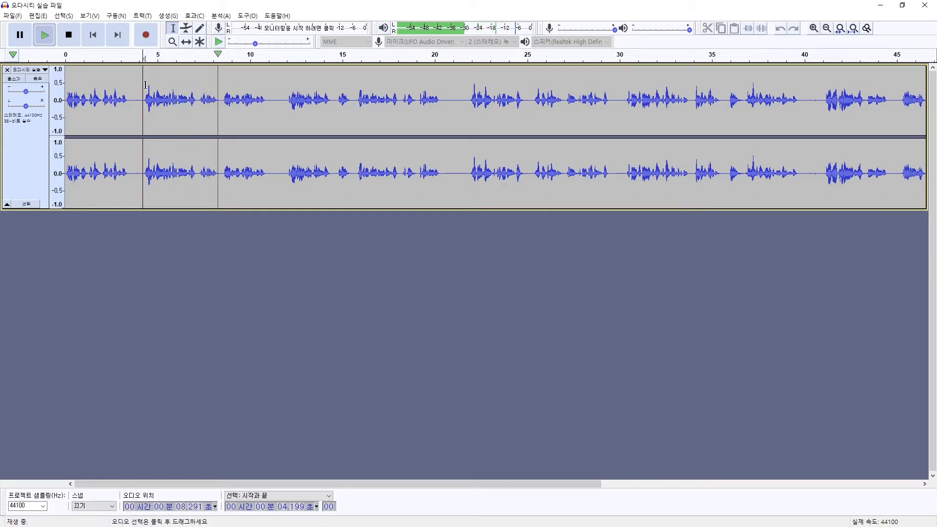
left_click(71, 36)
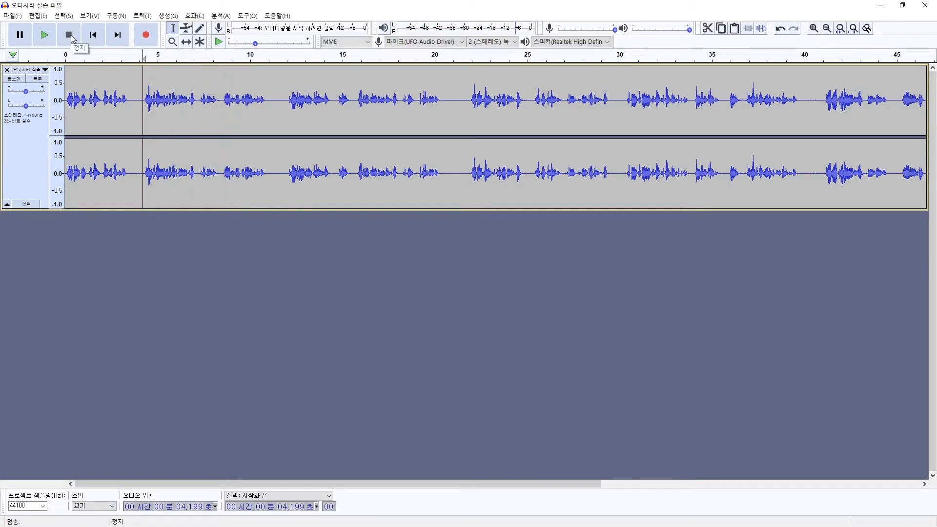
Play from the 4.2-second cursor, pause at about 16.4 seconds, and resume until pausing again at about 20.3 seconds.
left_click(45, 35)
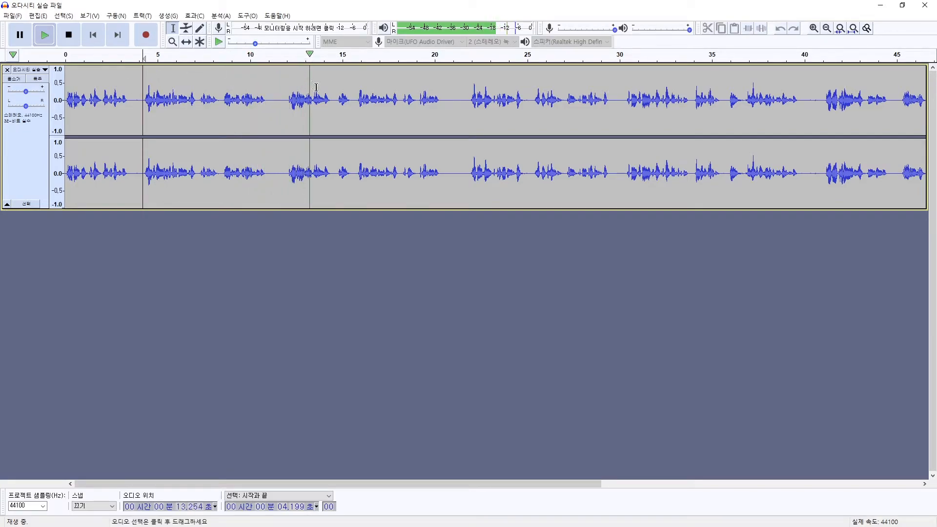
left_click(23, 34)
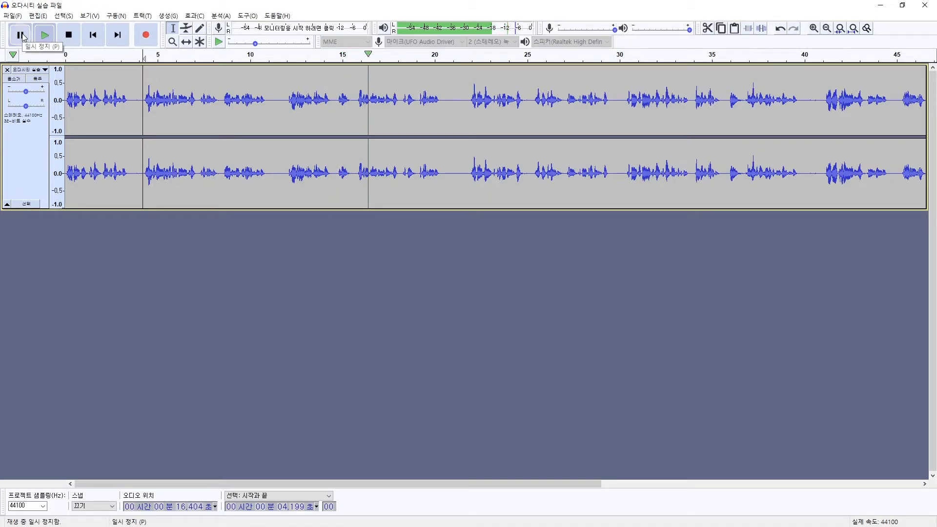
left_click(23, 35)
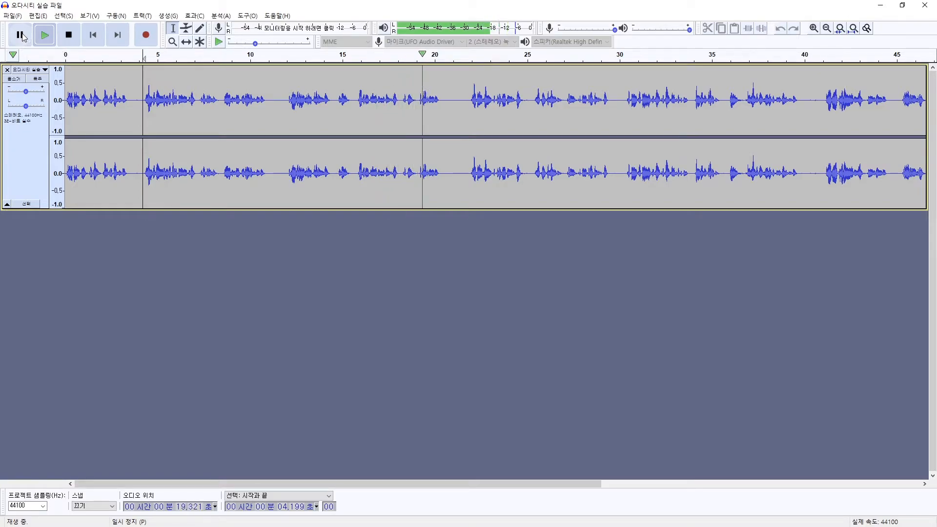
left_click(23, 35)
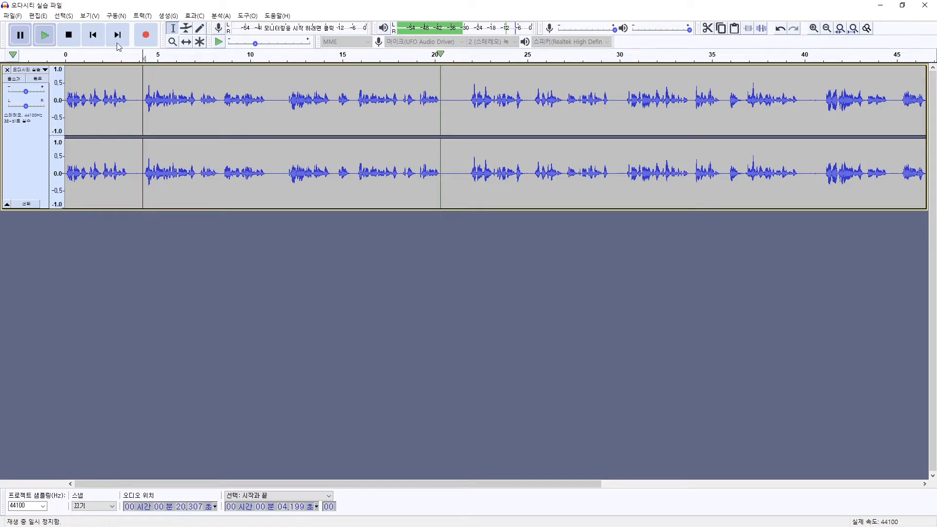
Place the cursor at about 6 seconds, and select the entire audio clip with the whole track in view.
left_click(175, 94, "shift")
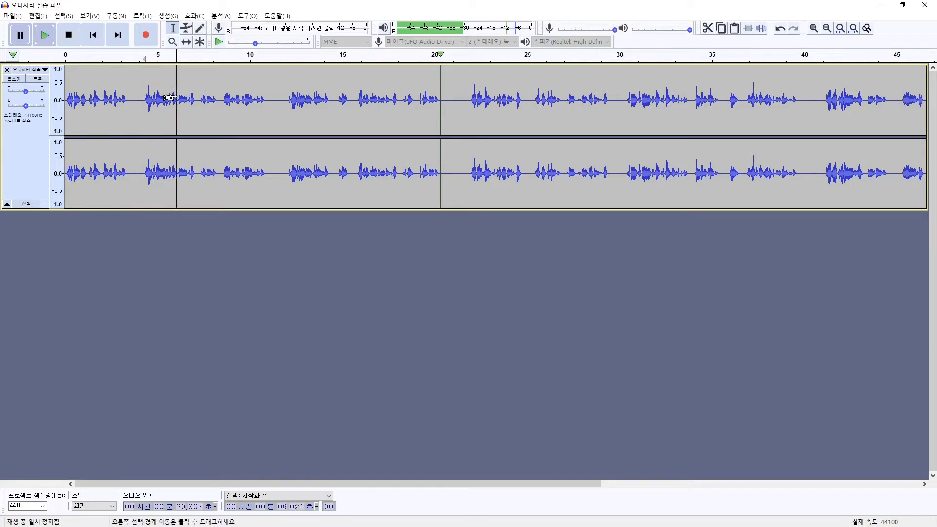
key("ctrl+3")
key("ctrl+3")
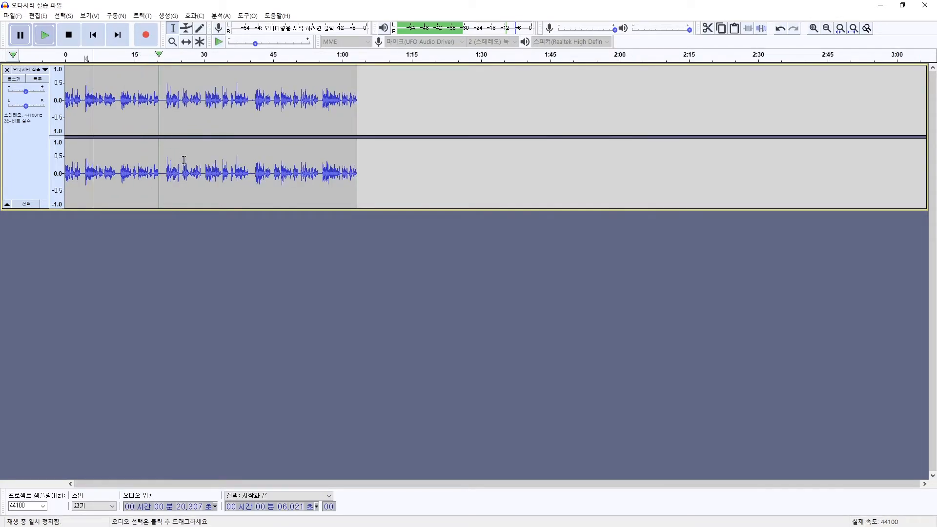
left_click(188, 118)
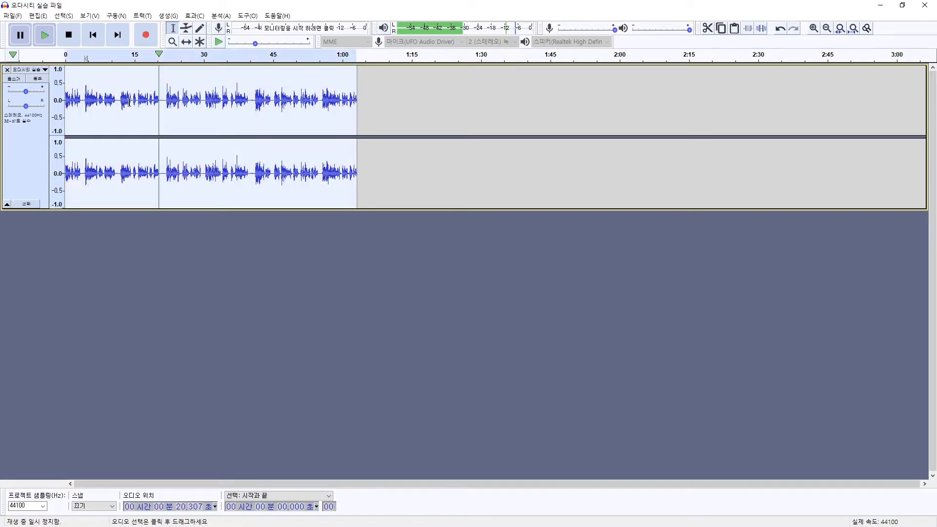
Jump to the end of the track twice, starting from cursor positions at about 17 and 35.5 seconds.
left_click(144, 98)
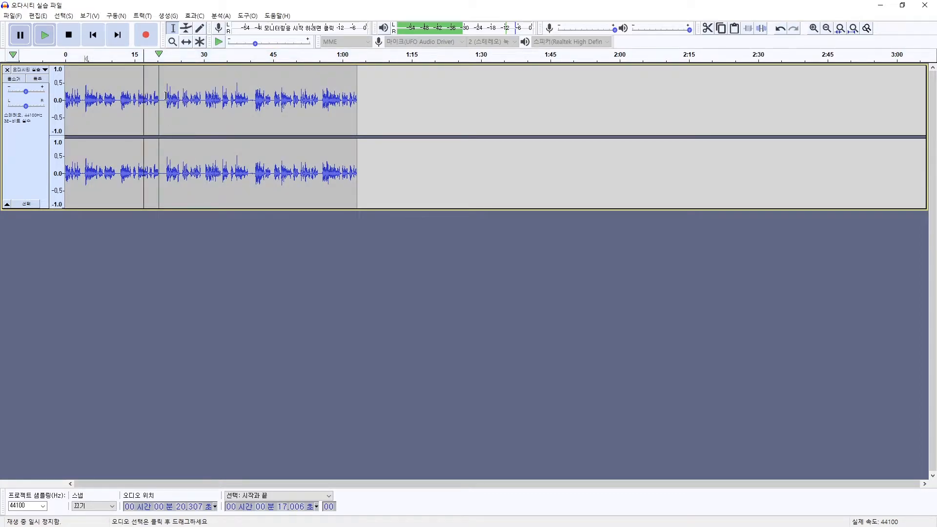
left_click(118, 34)
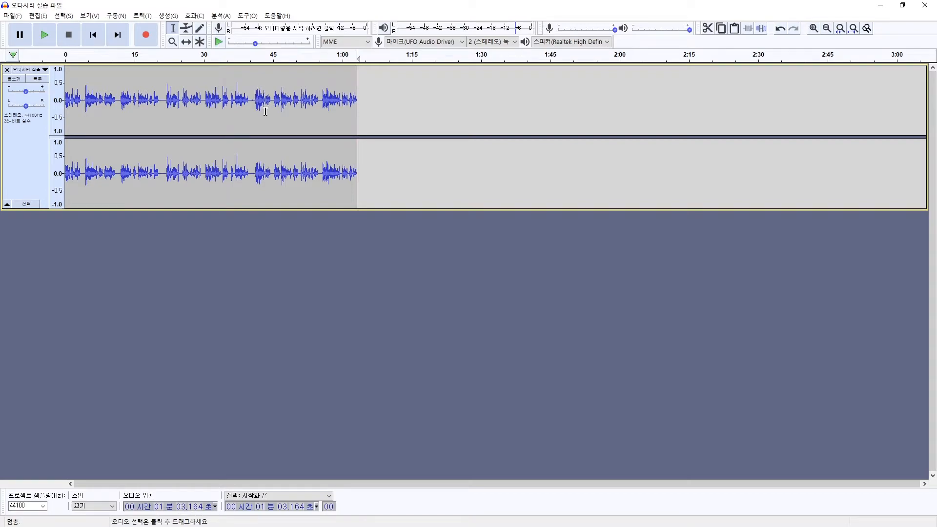
left_click(230, 100)
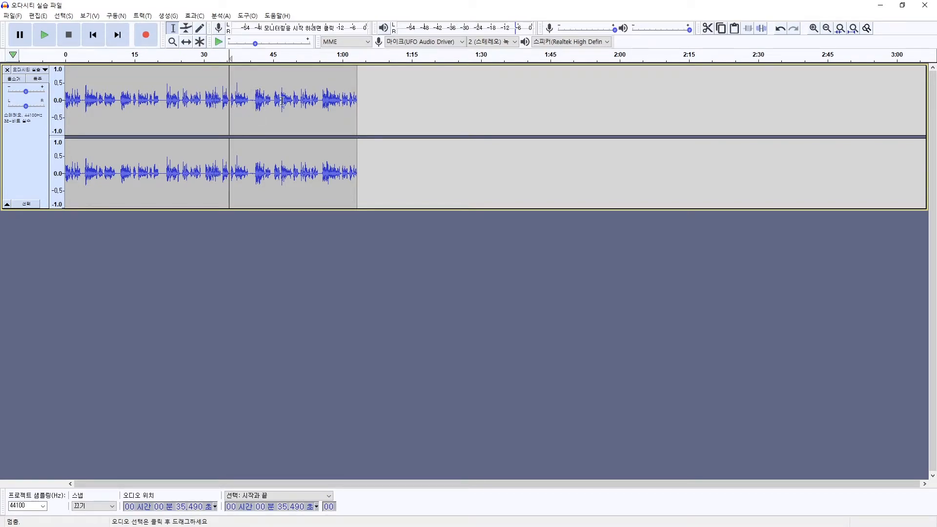
left_click(118, 39)
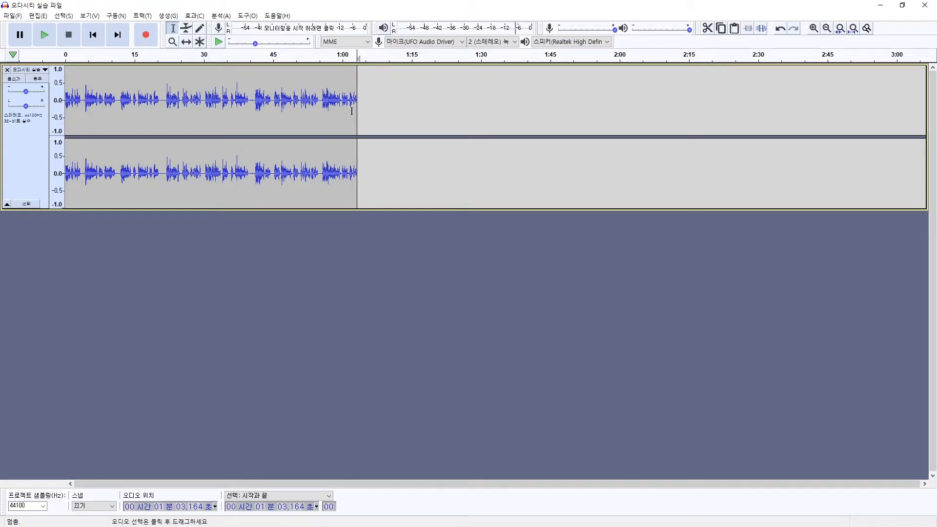
Jump to the start of the track, place the cursor at about 26.8 seconds, and jump back to the start.
left_click(102, 39)
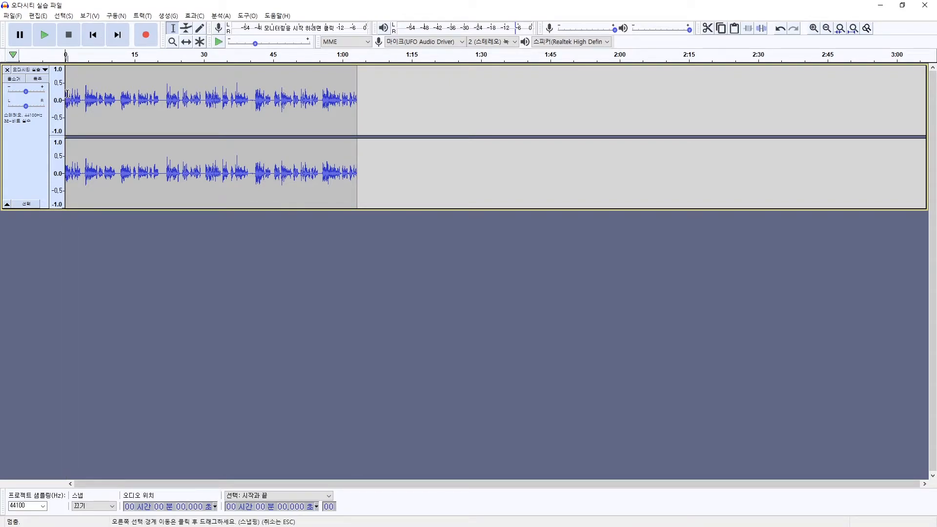
left_click(189, 115)
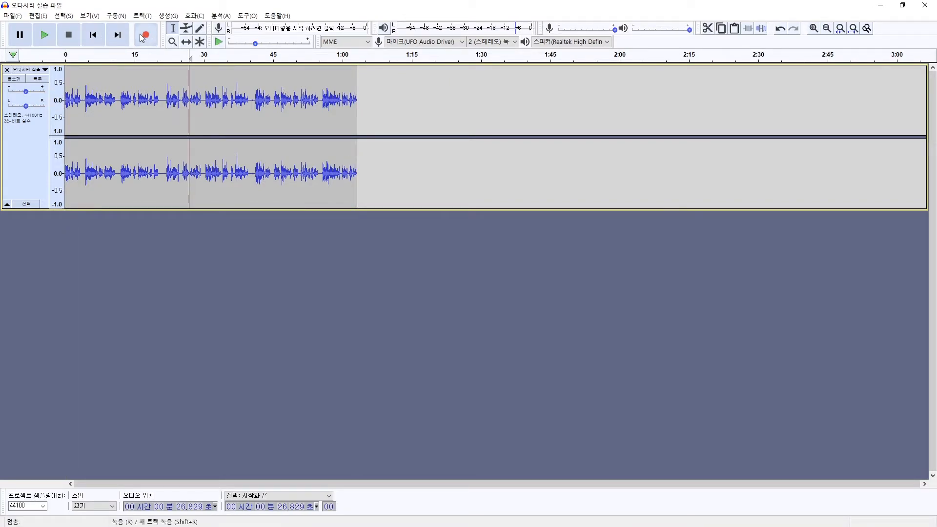
left_click(97, 39)
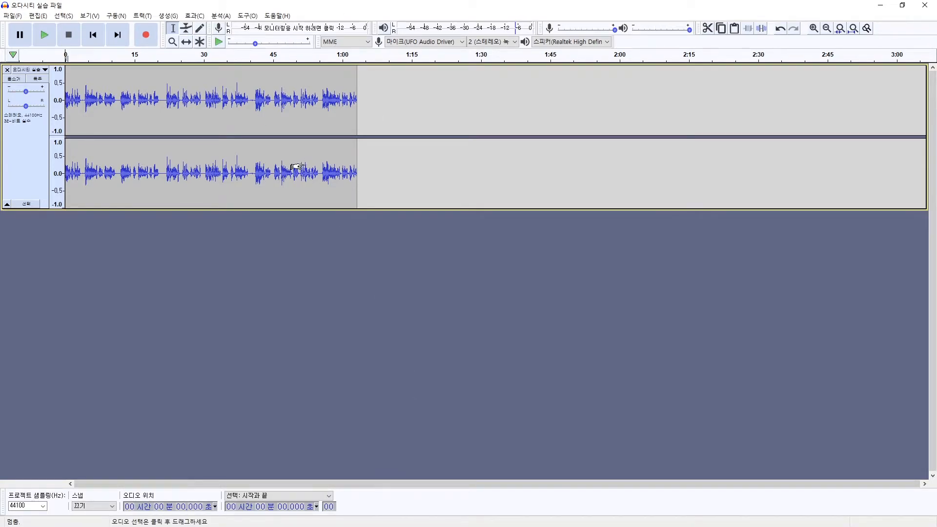
Examine the waveform around 52 seconds up close, and bring the end of the track into view.
scroll(303, 163, "up", 5)
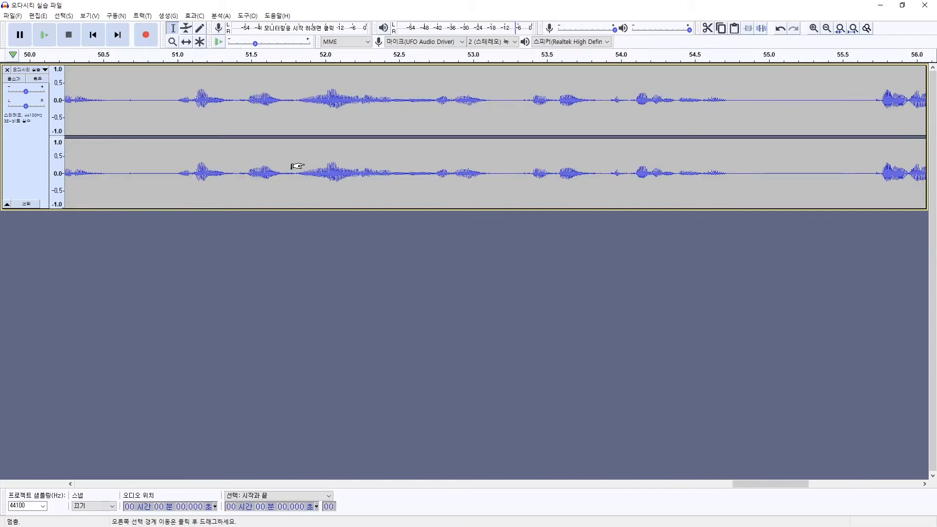
scroll(298, 166, "down", 2)
left_click_drag(733, 484, 848, 497)
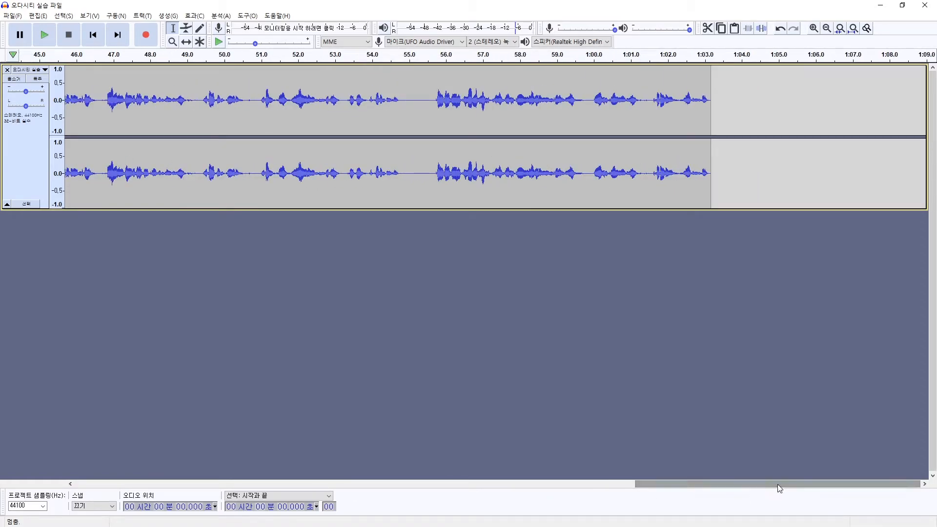
Browse along the track from its beginning, place the cursor at about 28.3 seconds, and jump back to the start.
left_click_drag(781, 482, 134, 465)
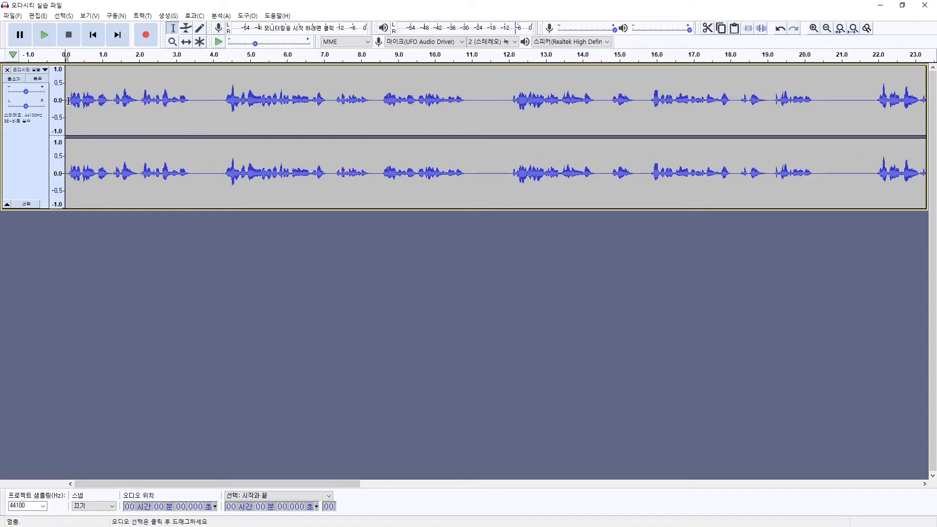
left_click_drag(207, 483, 284, 484)
left_click_drag(589, 496, 363, 478)
left_click(606, 112)
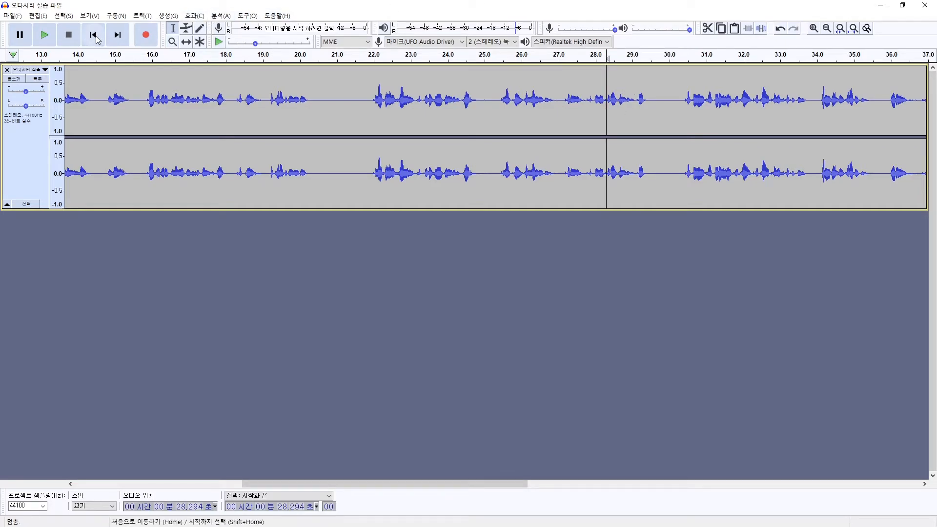
left_click(94, 36)
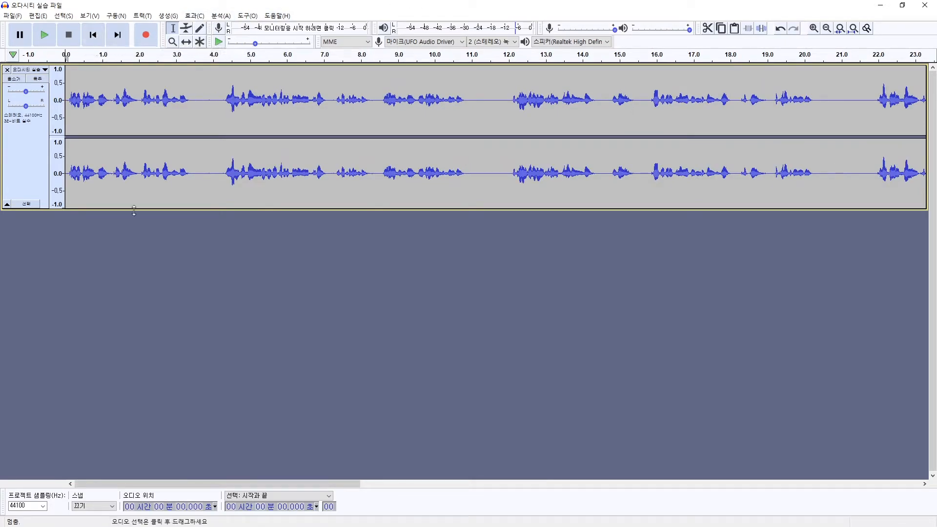
Play the audio from about 8.3 seconds, place the cursor at about 14 seconds during playback, and stop.
scroll(189, 150, "down", 2, "ctrl")
scroll(189, 150, "up", 1, "ctrl")
scroll(190, 149, "down", 1, "ctrl")
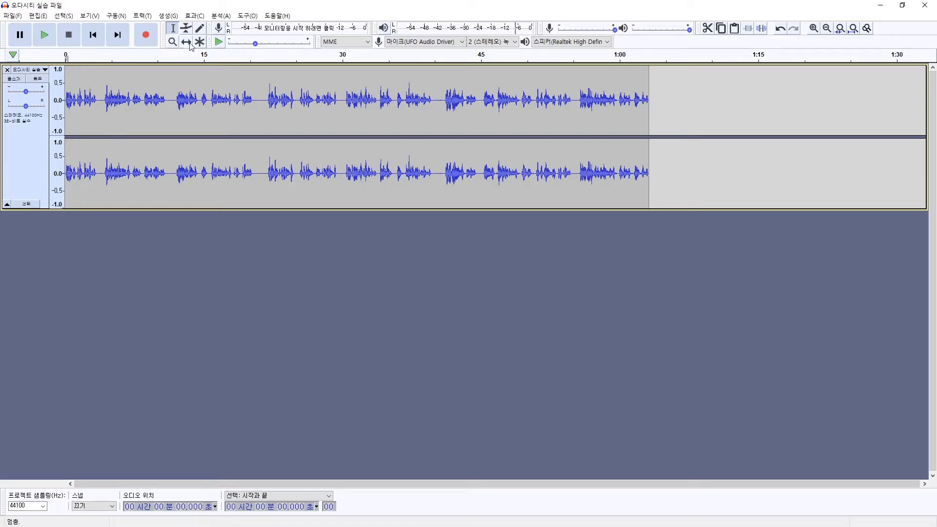
left_click(142, 95)
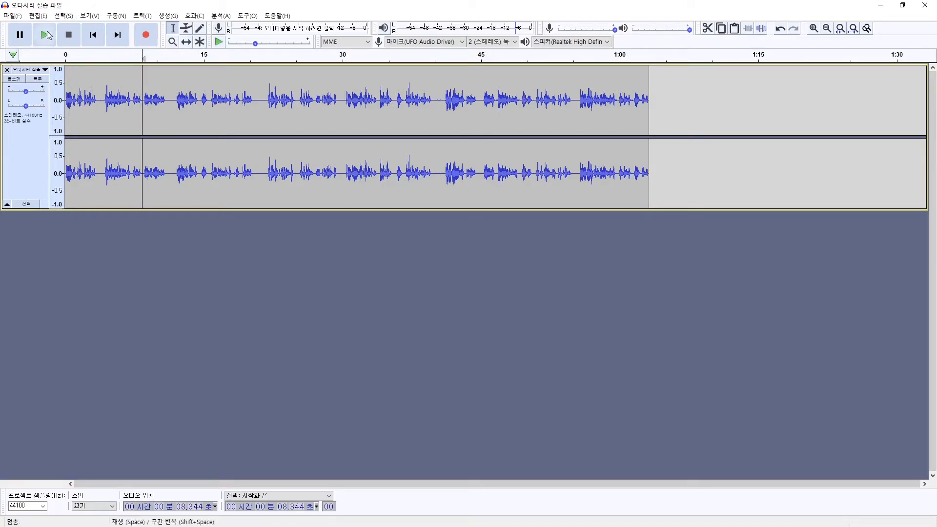
left_click(46, 36)
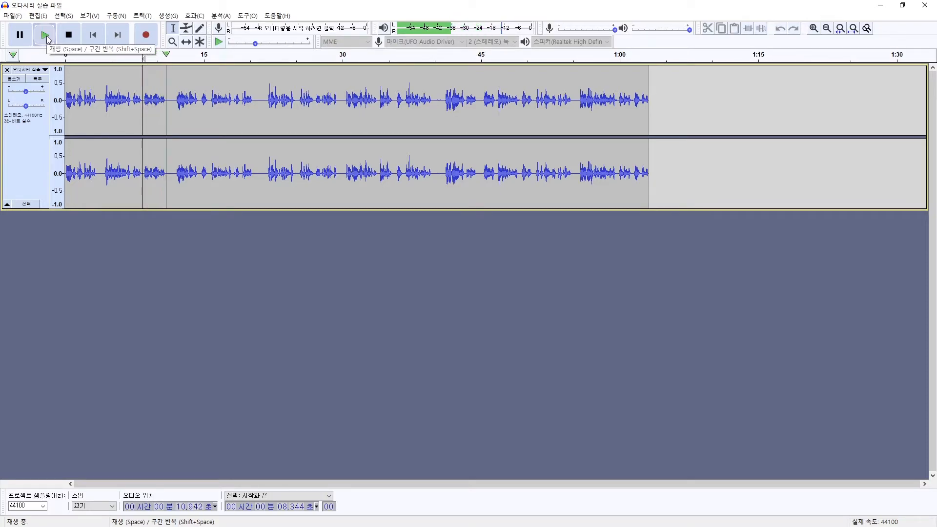
left_click(195, 96)
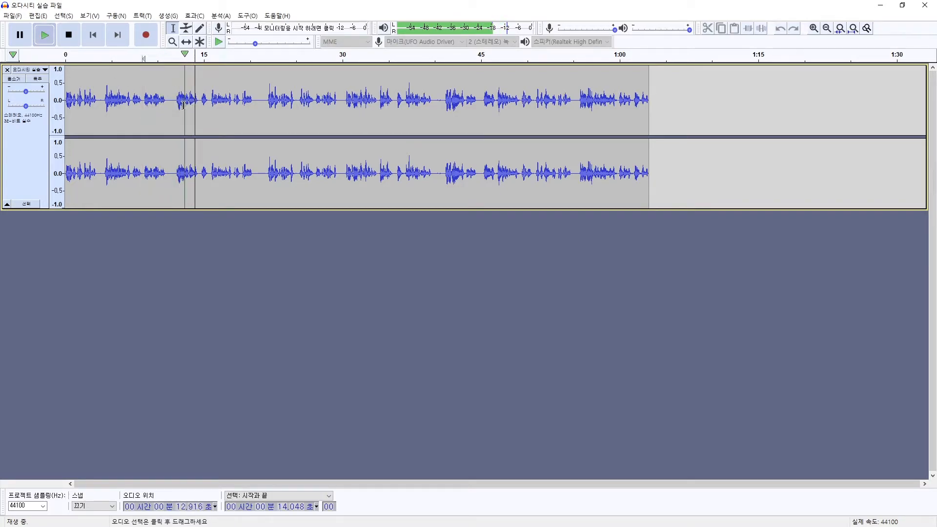
left_click(68, 35)
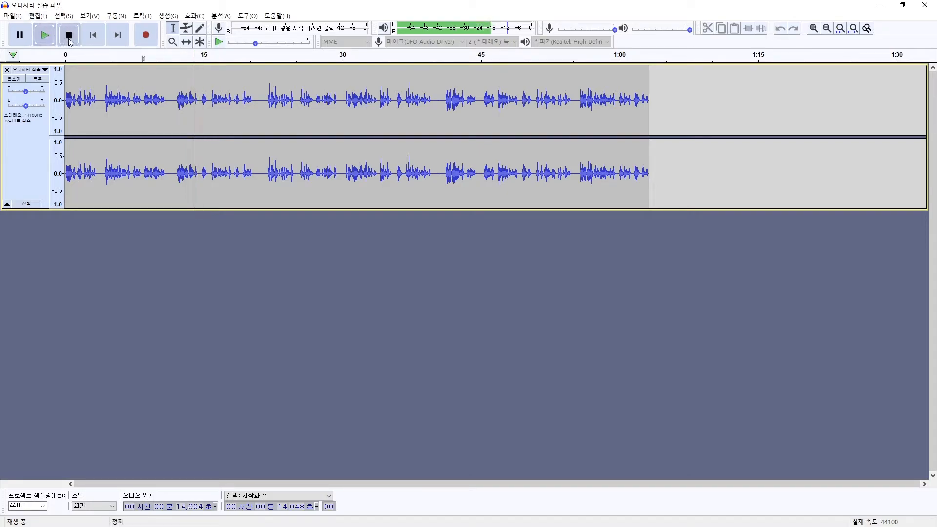
Play and stop the audio from a cursor position at about 10.4 seconds, and again from about 12.5 seconds.
left_click(161, 116)
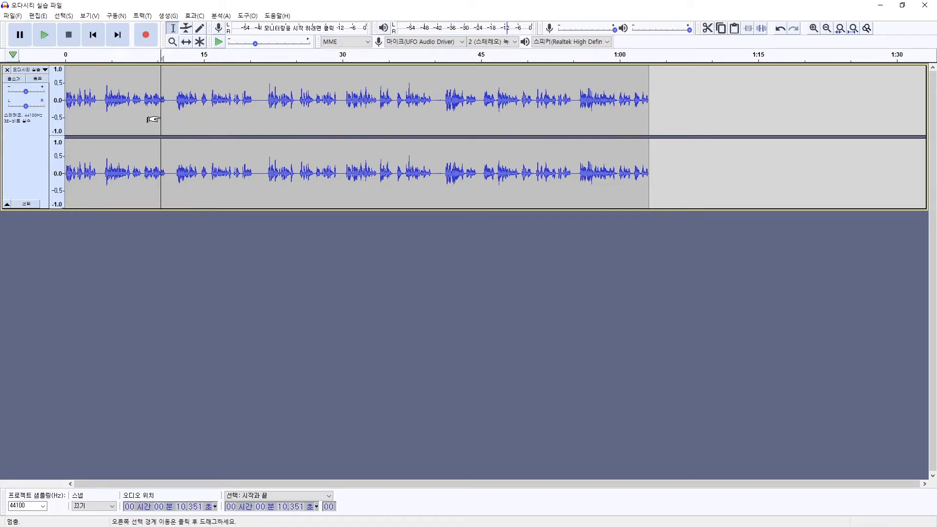
key("space")
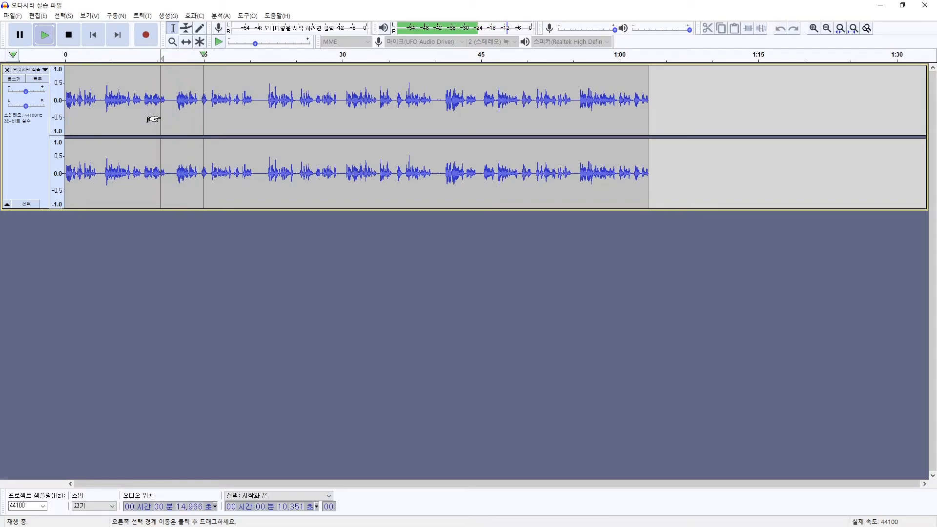
key("space")
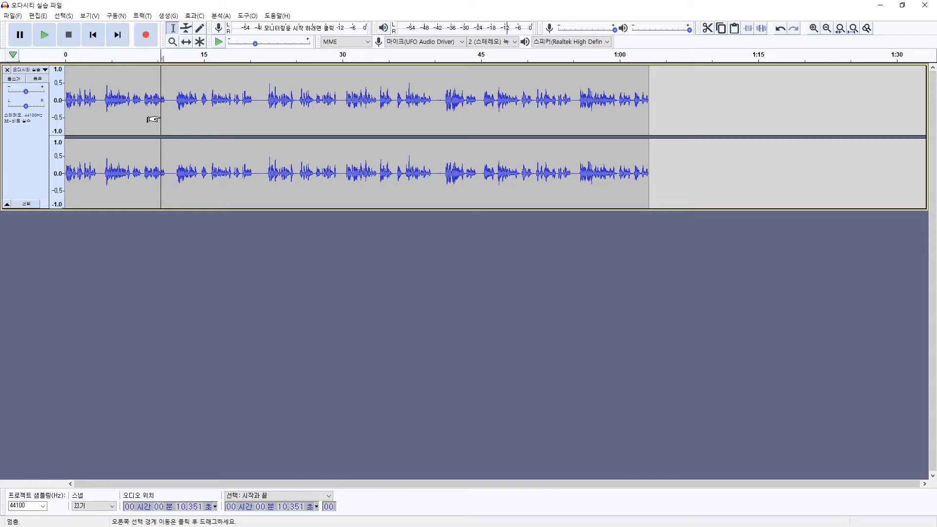
left_click(181, 106)
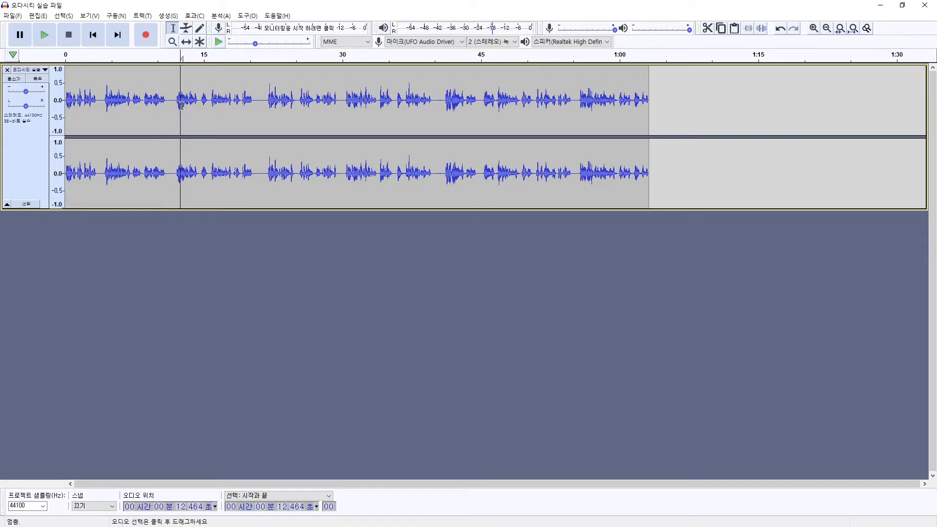
key("space")
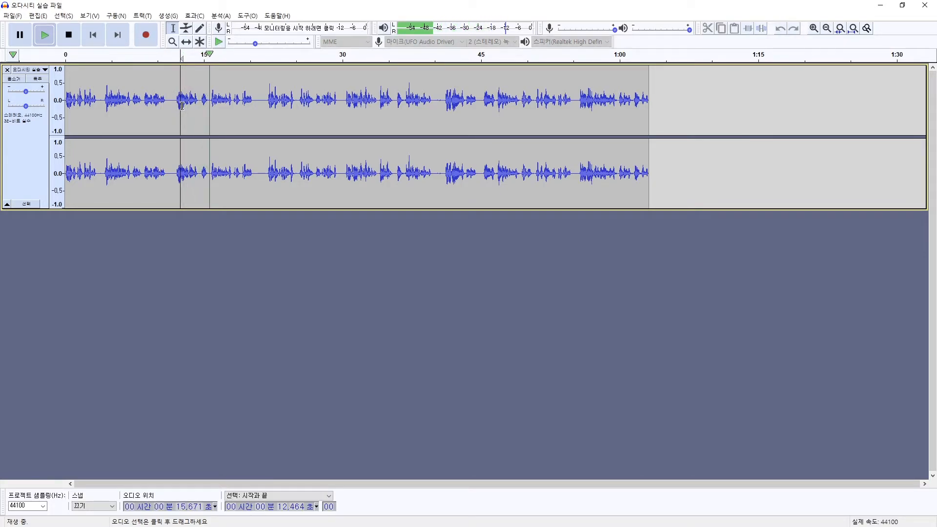
key("space")
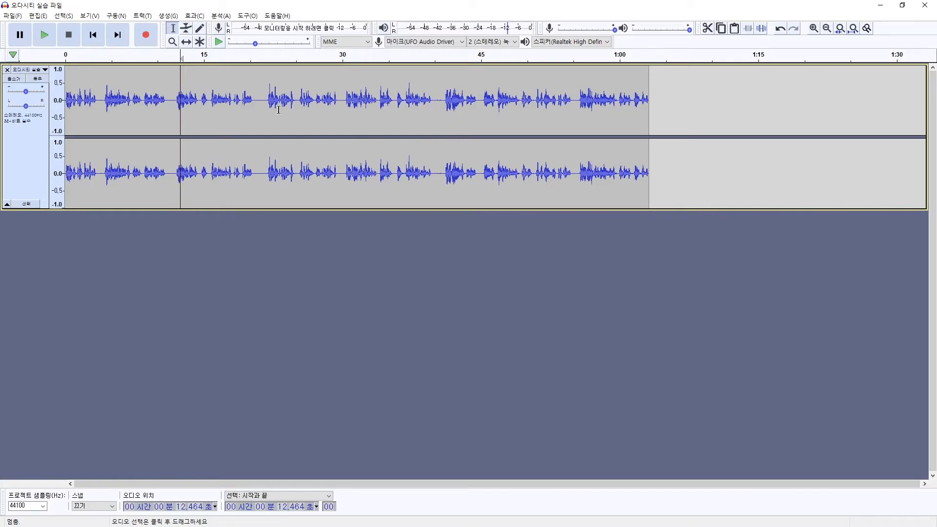
Try selecting a passage from about 11.8 seconds to just before the 22-second phrase, and clear it by placing the cursor at about 14.8 seconds.
left_click(250, 120)
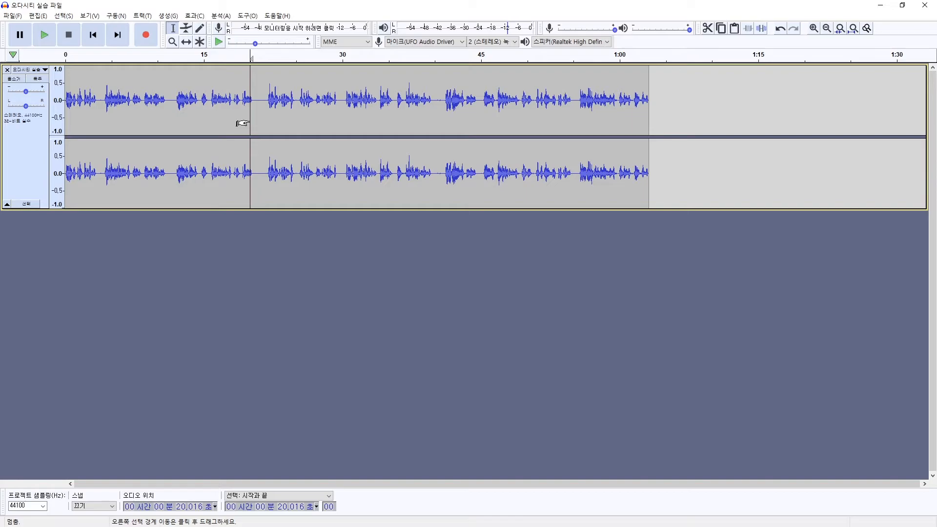
left_click(178, 100)
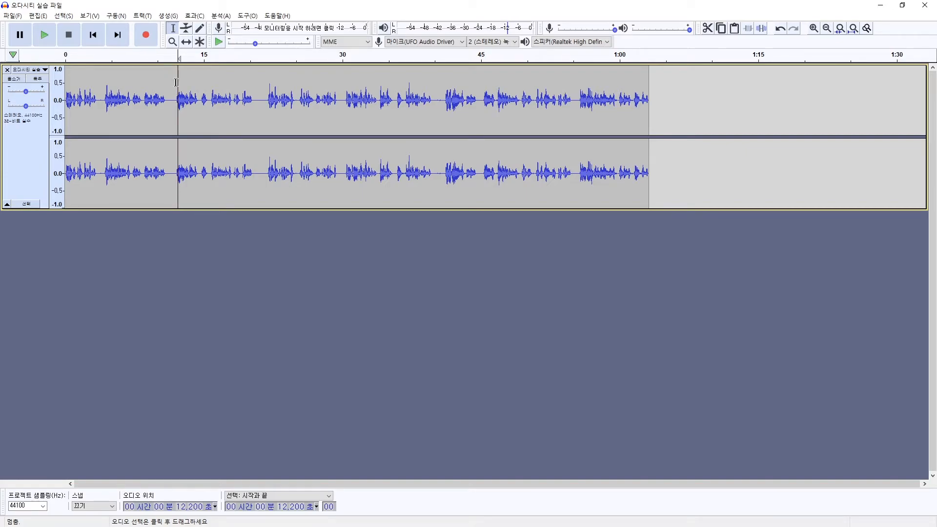
left_click(173, 83)
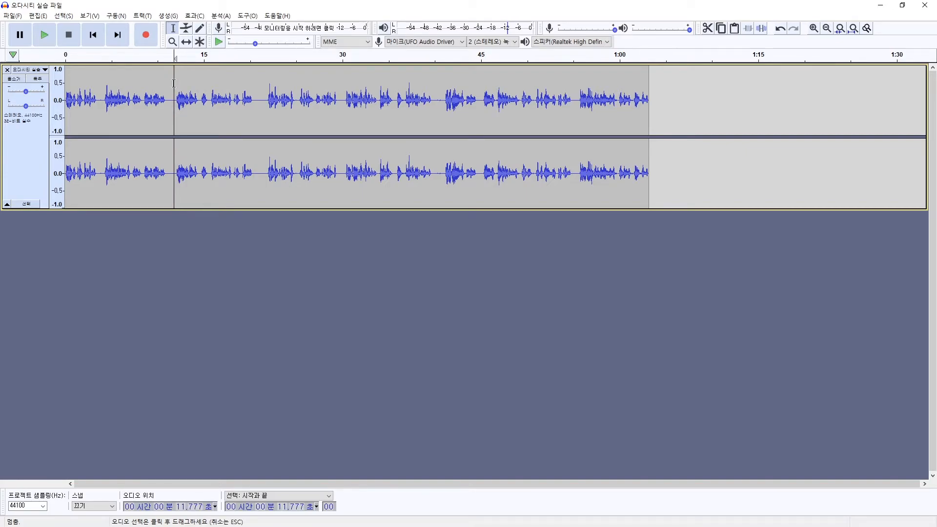
left_click_drag(174, 84, 262, 81)
left_click(202, 79)
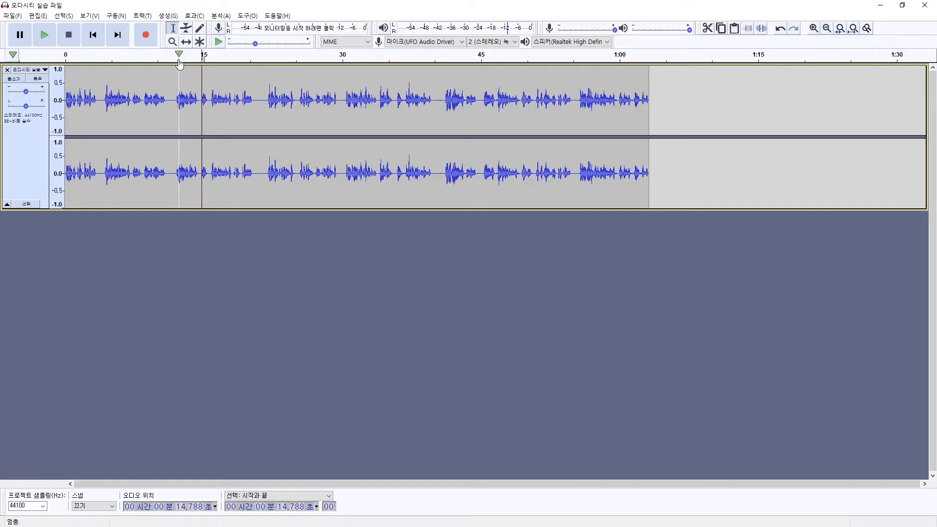
Try the Envelope, Draw, Zoom, Time Shift and Multi tools in turn, and return to the Selection tool.
left_click(187, 30)
left_click(199, 30)
left_click(173, 43)
left_click(187, 42)
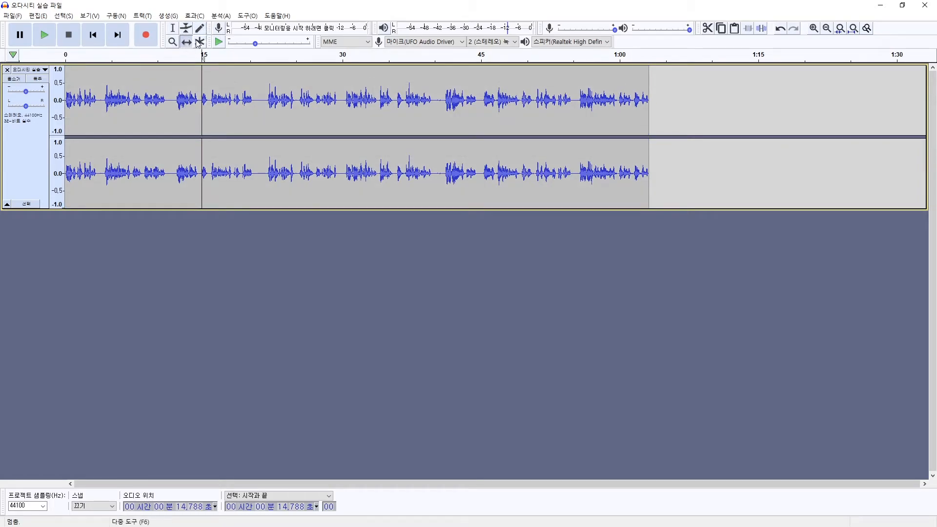
left_click(201, 43)
left_click(187, 43)
left_click(172, 43)
key("F2")
left_click(171, 27)
Try a selection from about 12.5 to 16 seconds, clear it, and play the audio from about 12 seconds before stopping.
left_click_drag(181, 100, 215, 104)
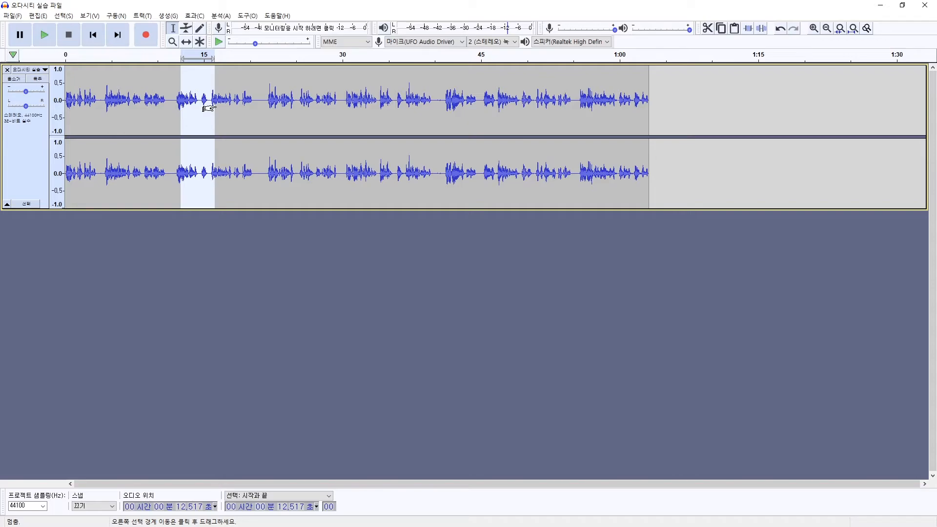
left_click(240, 103)
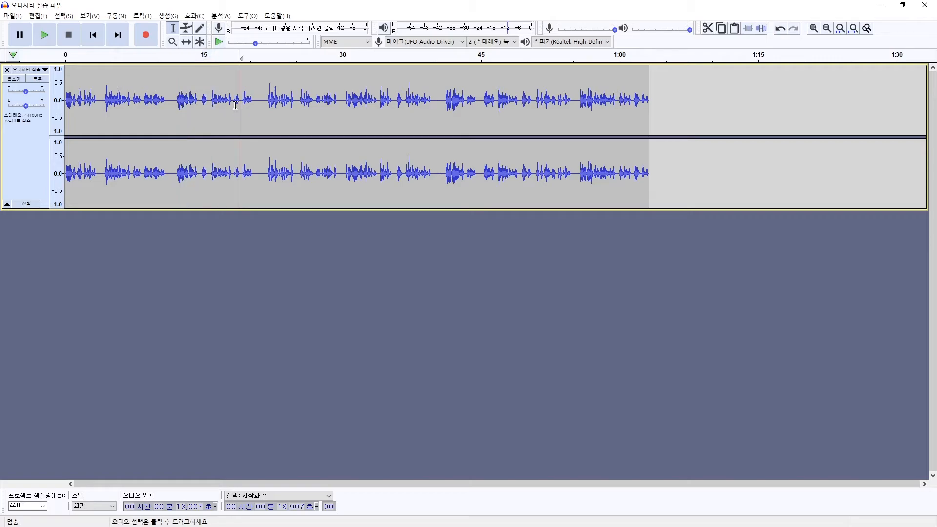
left_click(177, 101)
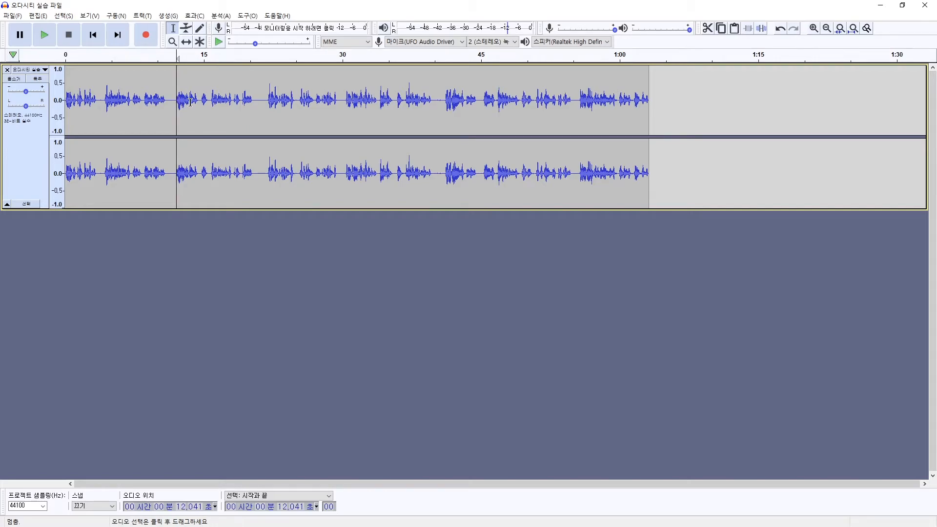
key("space")
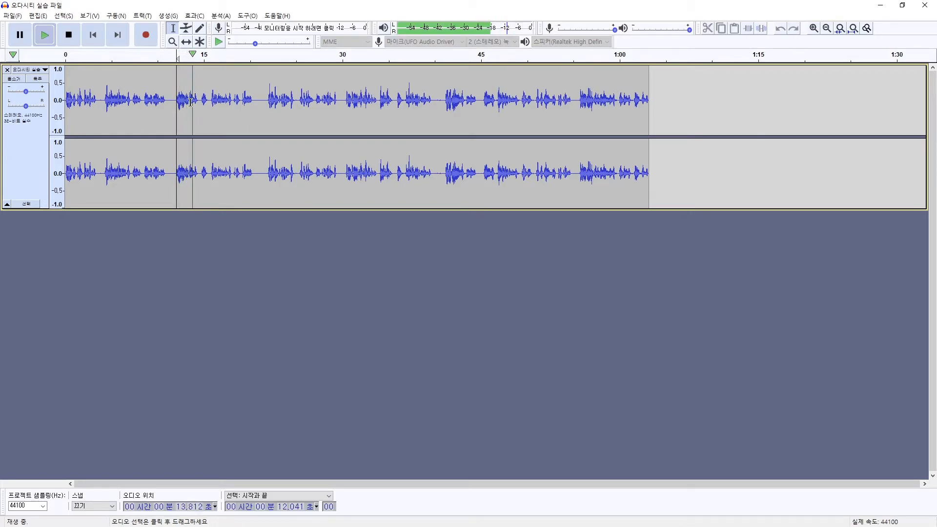
key("space")
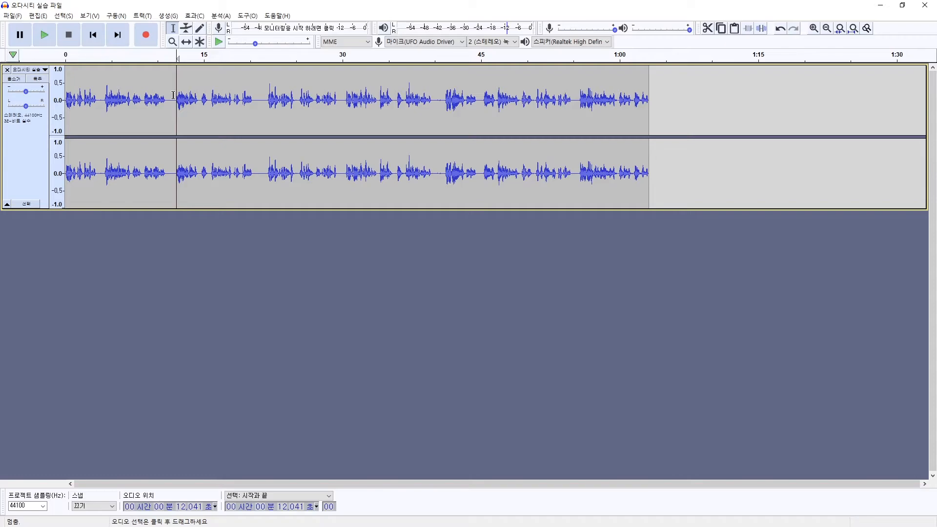
Select the phrase from about 11.8 to 14.4 seconds, preview it, and copy it.
left_click_drag(174, 98, 199, 103)
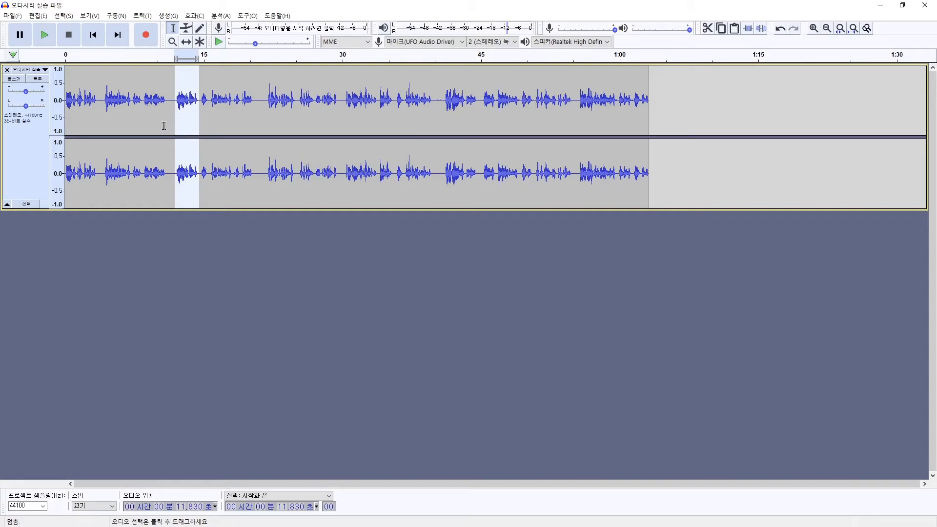
key("space")
left_click(38, 16)
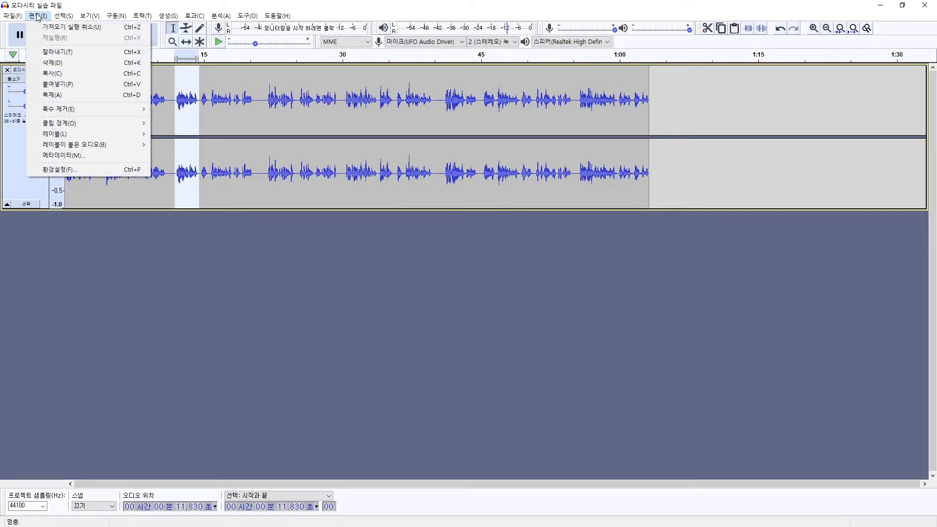
left_click(55, 73)
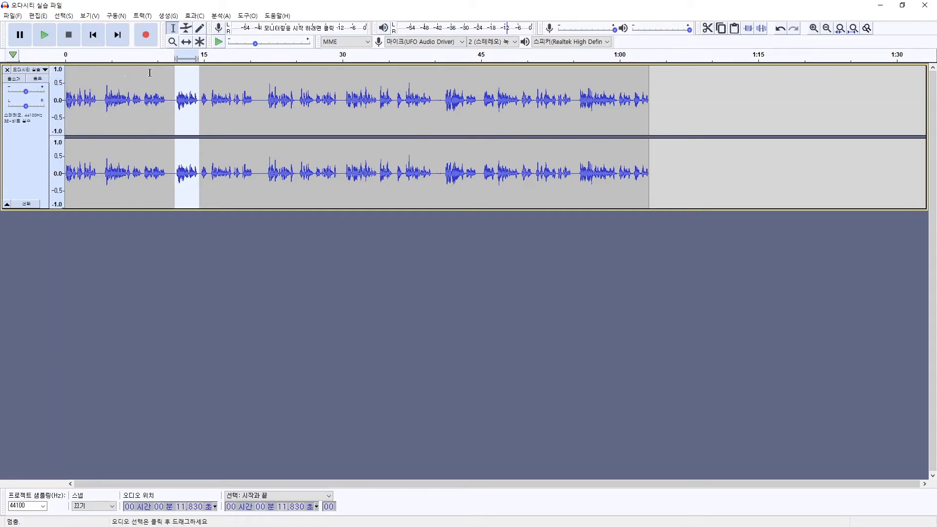
Paste the copied phrase into the silent gap at about 21 seconds.
left_click(260, 99)
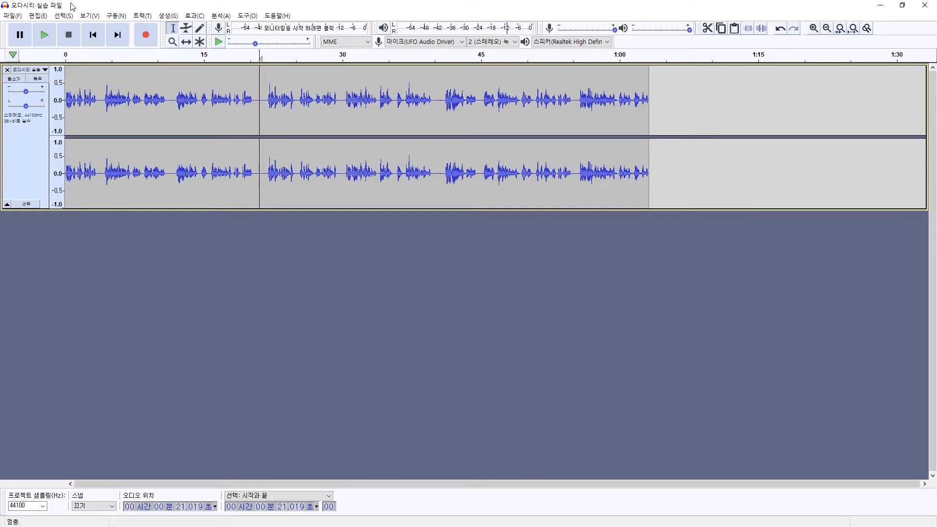
left_click(42, 18)
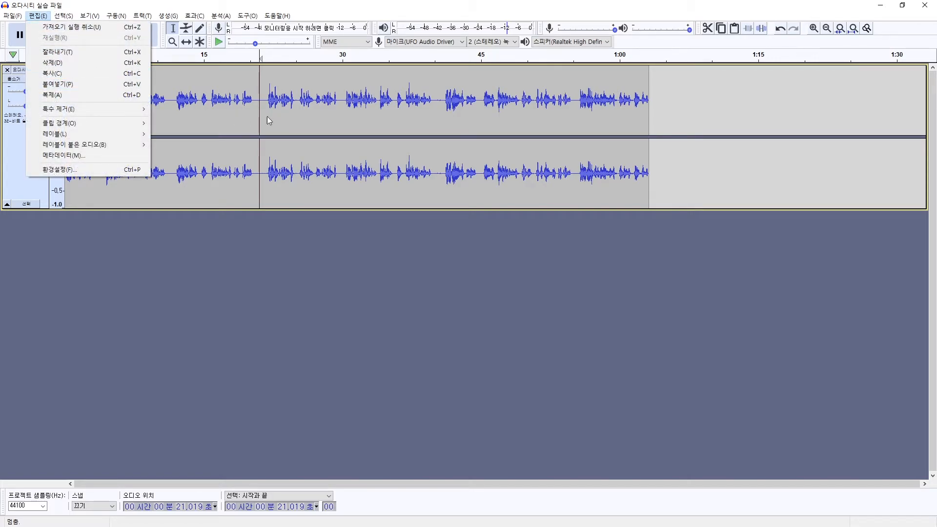
left_click(65, 84)
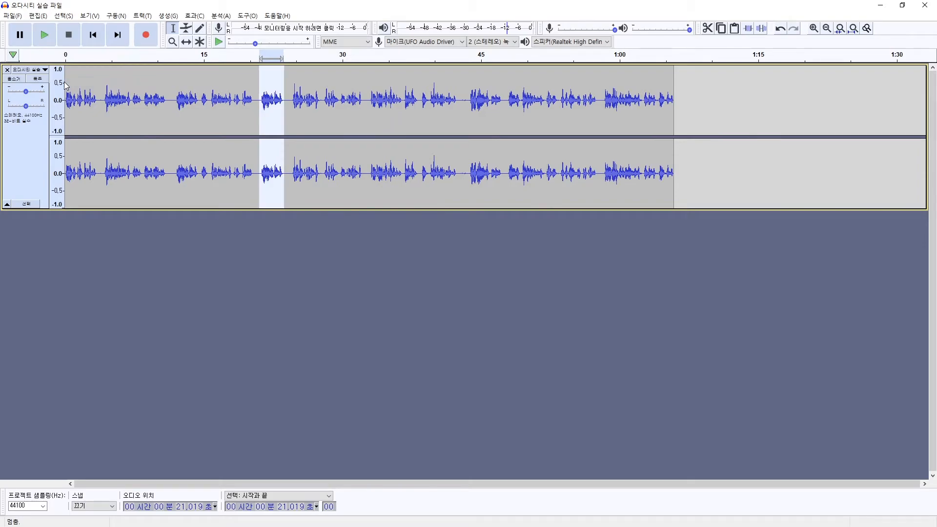
Play the track from about 11.5 seconds through the pasted phrase to check the edit, and stop.
left_click(183, 100)
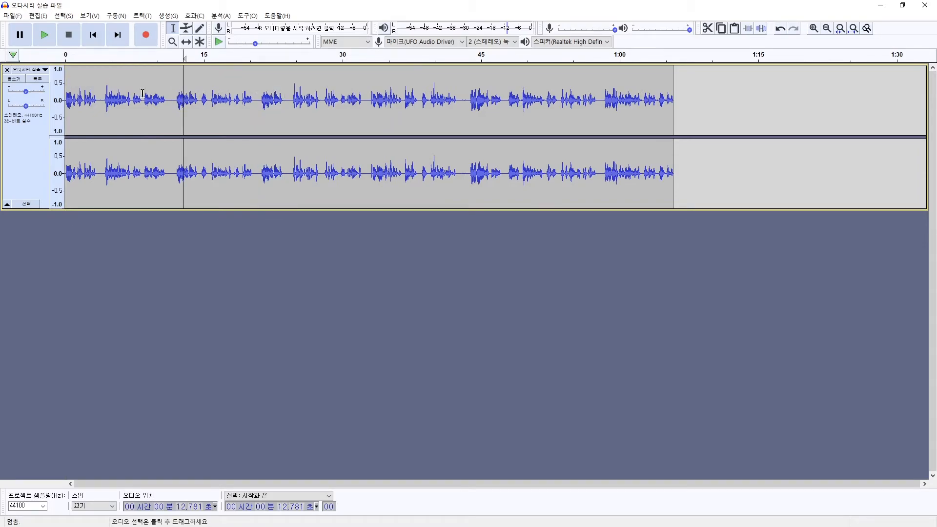
left_click(172, 103)
key("space")
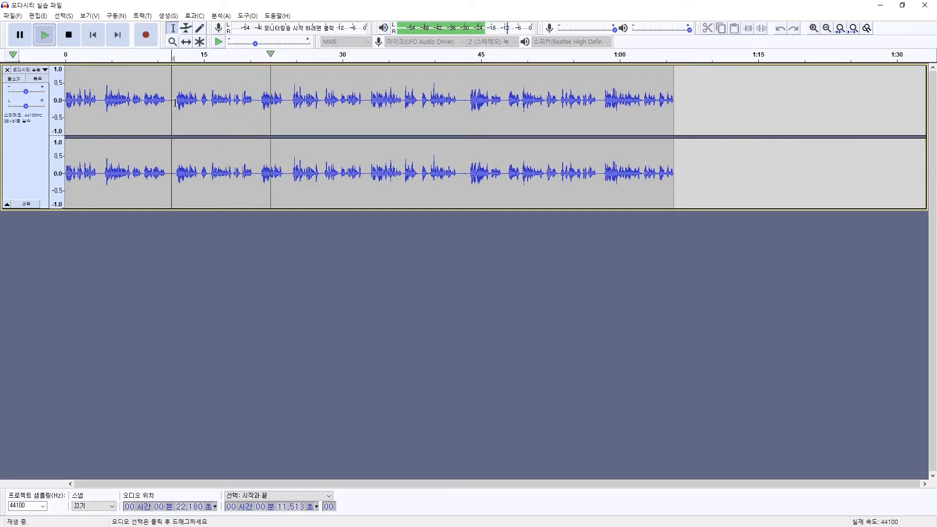
key("space")
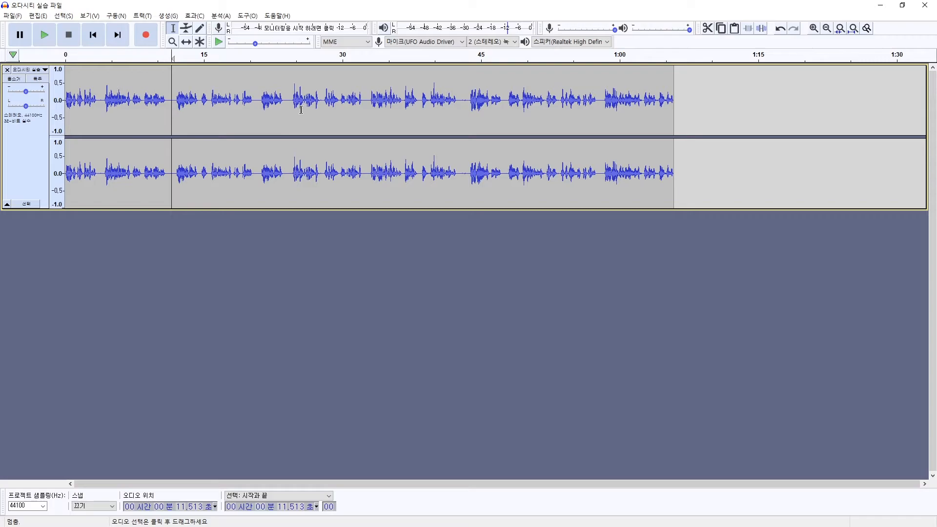
Select the pasted phrase from about 21.3 seconds, and clear the selection by placing the cursor at about 23.3 seconds.
left_click_drag(262, 103, 284, 104)
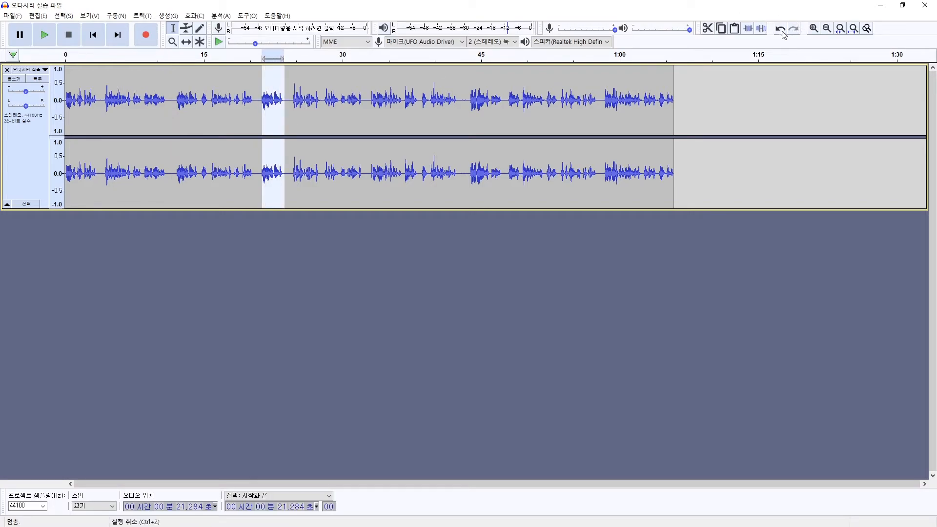
left_click(281, 111)
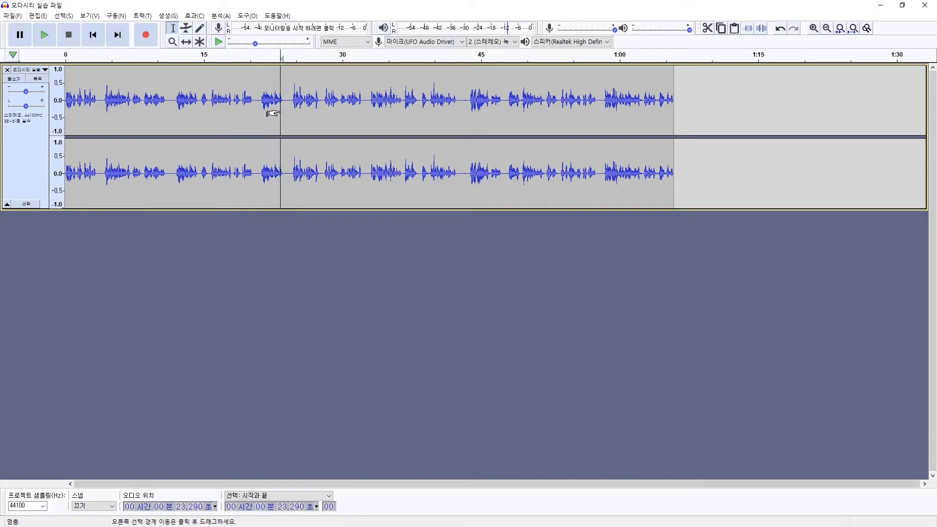
Undo and redo the phrase paste, and undo the edits back through the audio import to an empty project.
left_click(780, 30)
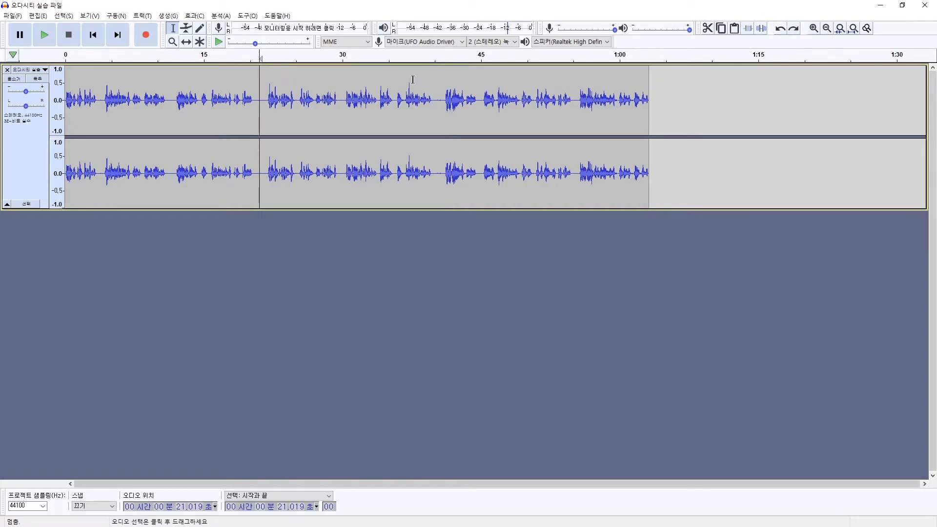
left_click(794, 30)
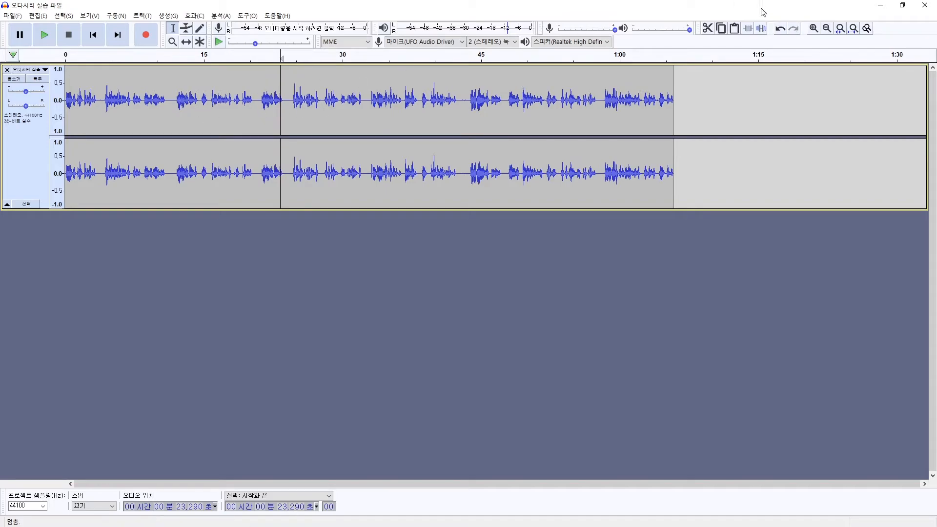
left_click(781, 30)
left_click(780, 30)
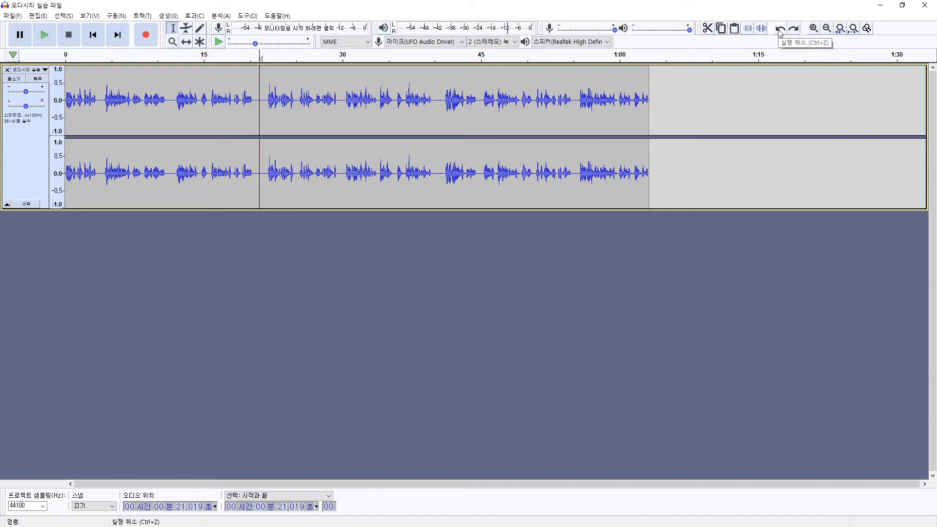
left_click(780, 30)
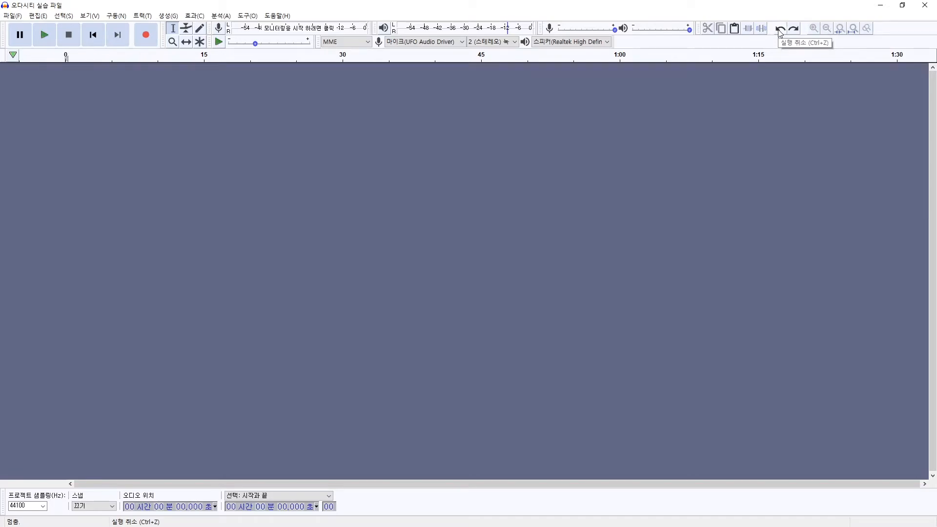
left_click(780, 30)
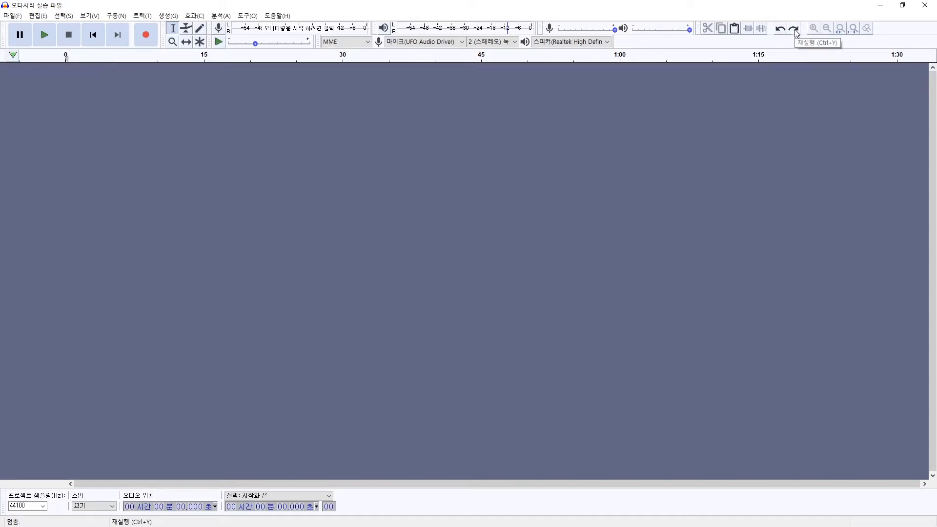
Redo the audio import and the paste, undo the paste, and place the cursor at about 20.8 seconds.
left_click(796, 31)
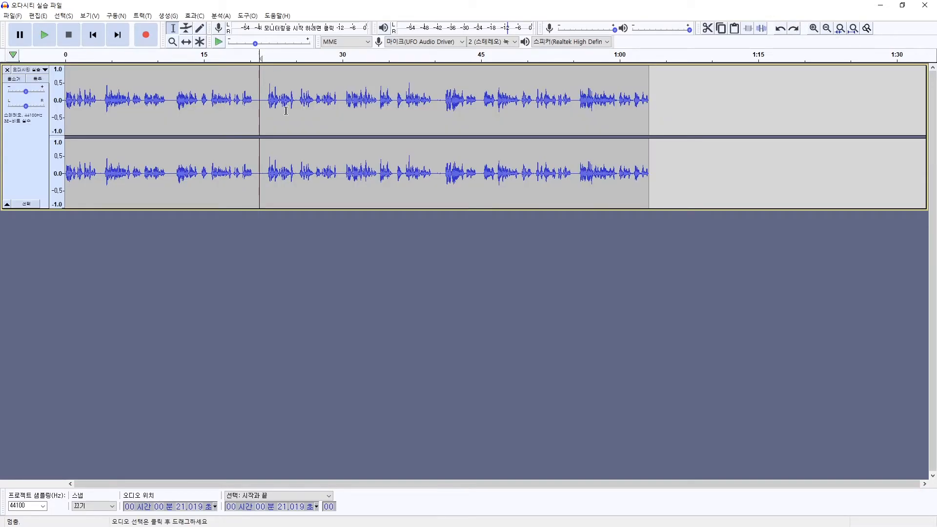
left_click(795, 29)
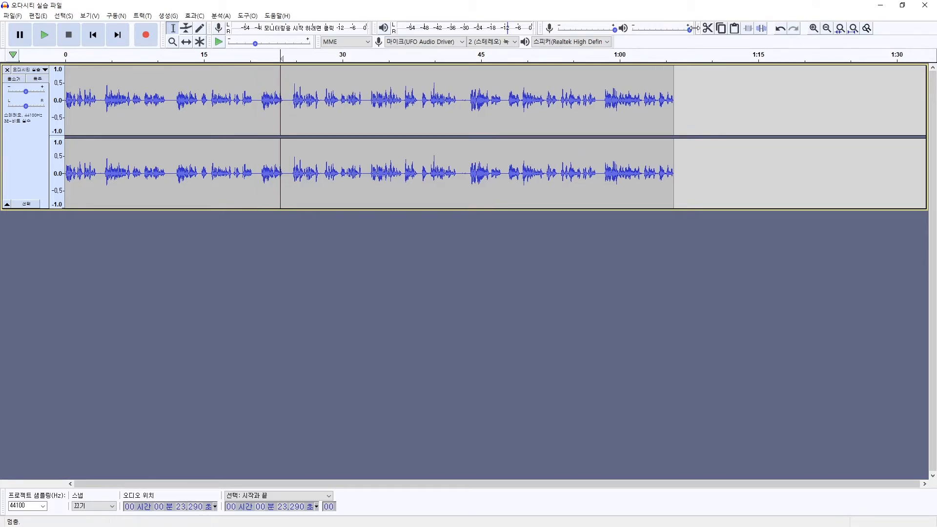
left_click(781, 31)
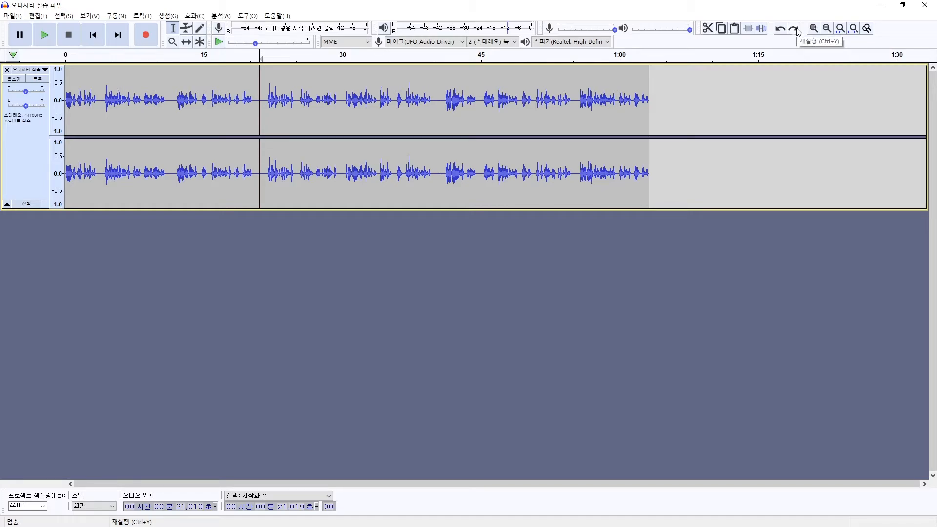
left_click(257, 111)
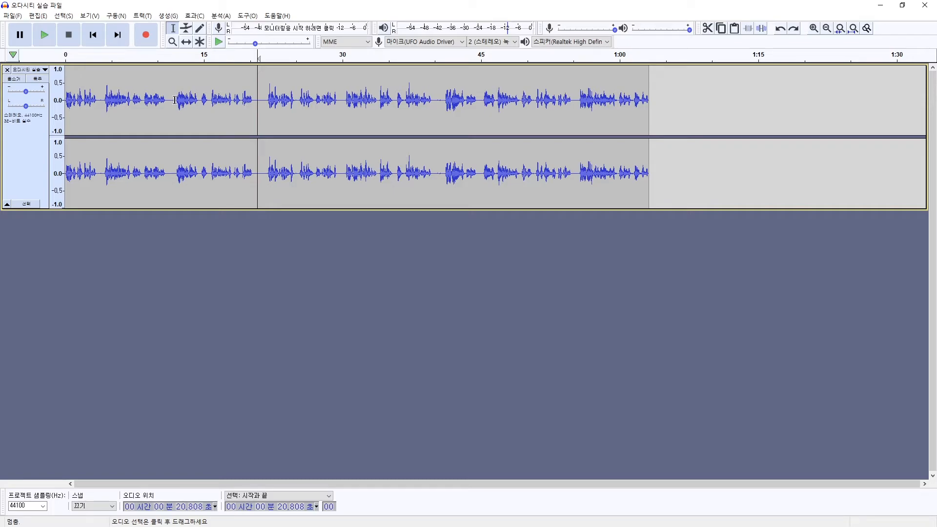
Select the phrase from about 11.9 to 14.5 seconds, copy it, and cut it from the track.
left_click_drag(175, 100, 200, 114)
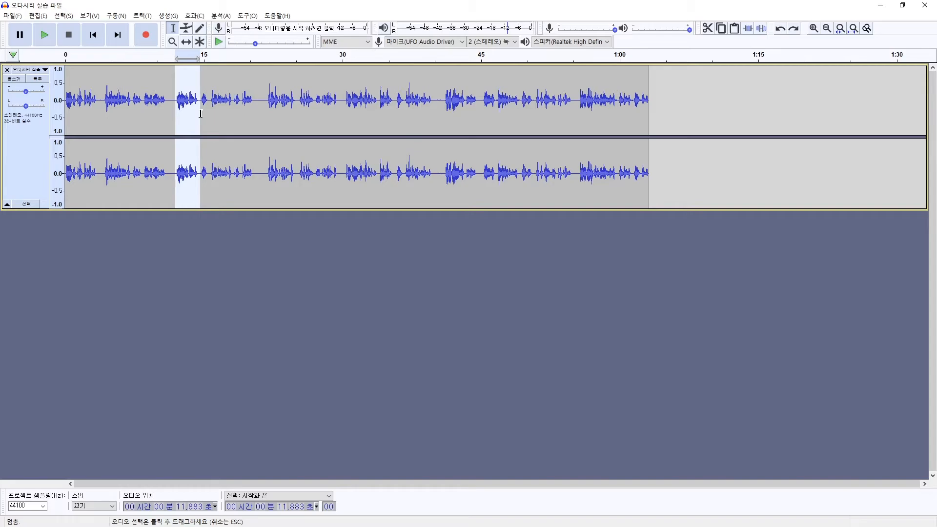
left_click(39, 15)
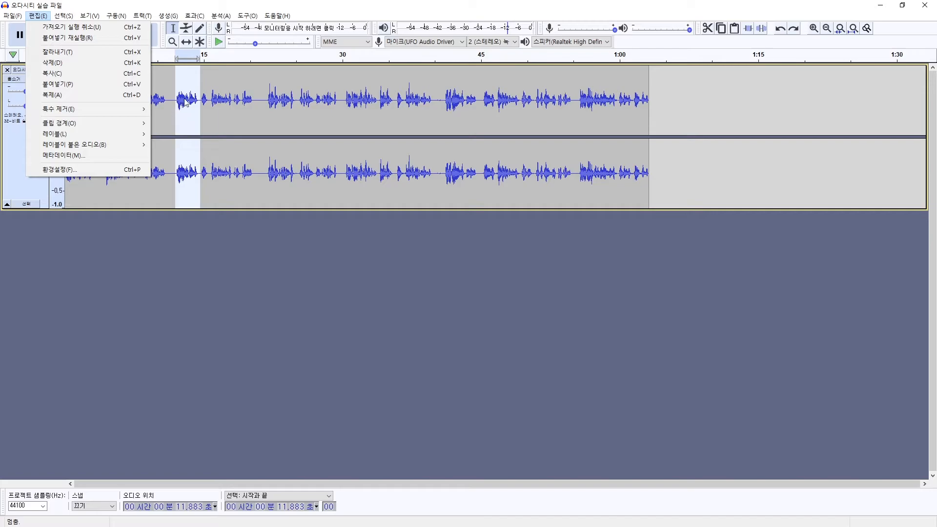
left_click(73, 74)
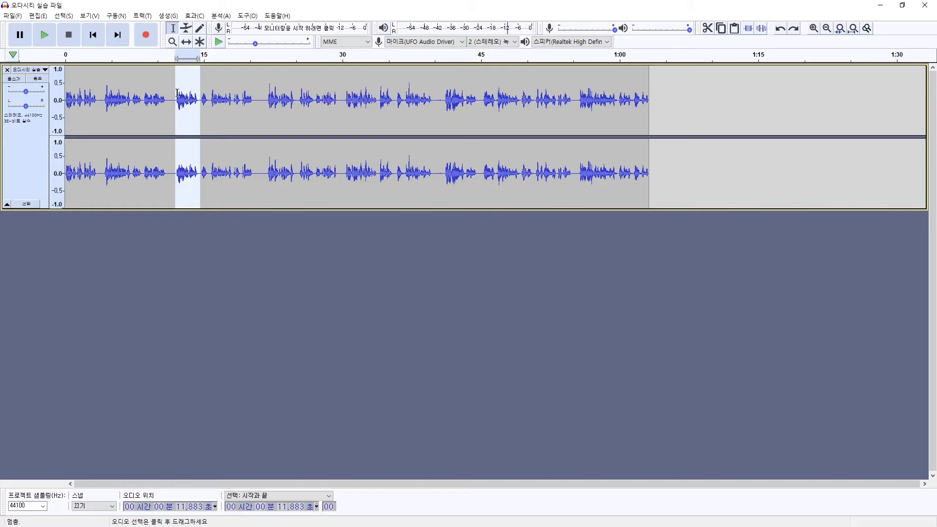
left_click(45, 17)
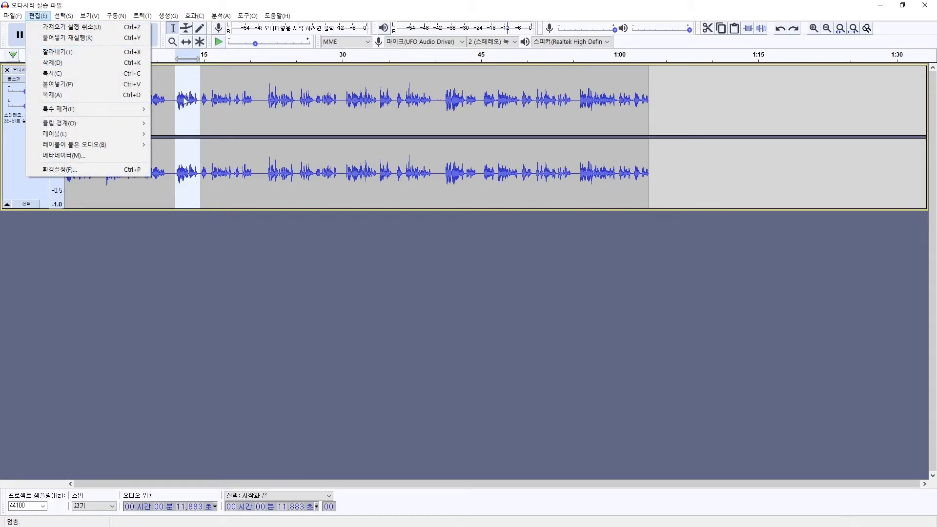
left_click(79, 53)
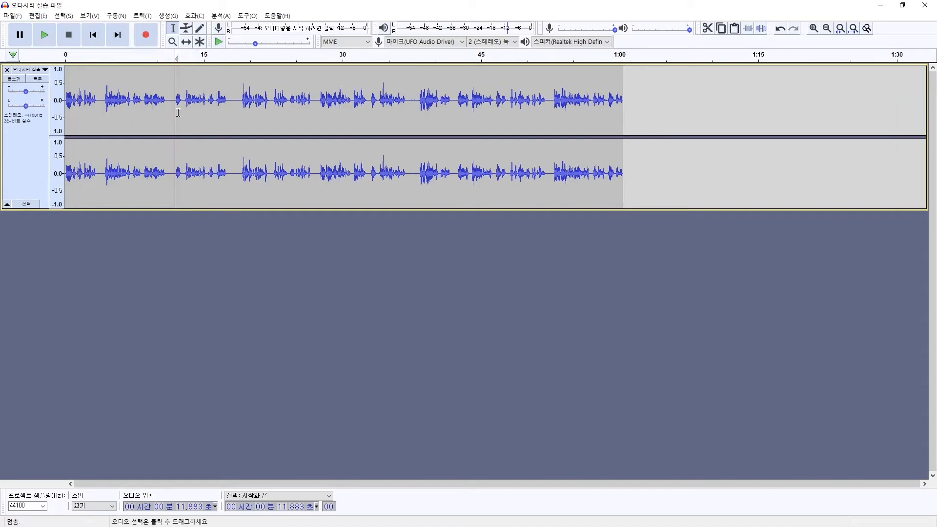
Paste the cut phrase into the gap at about 18.3 seconds, and briefly select the phrase starting at about 8.7 seconds.
left_click(233, 99)
left_click(43, 16)
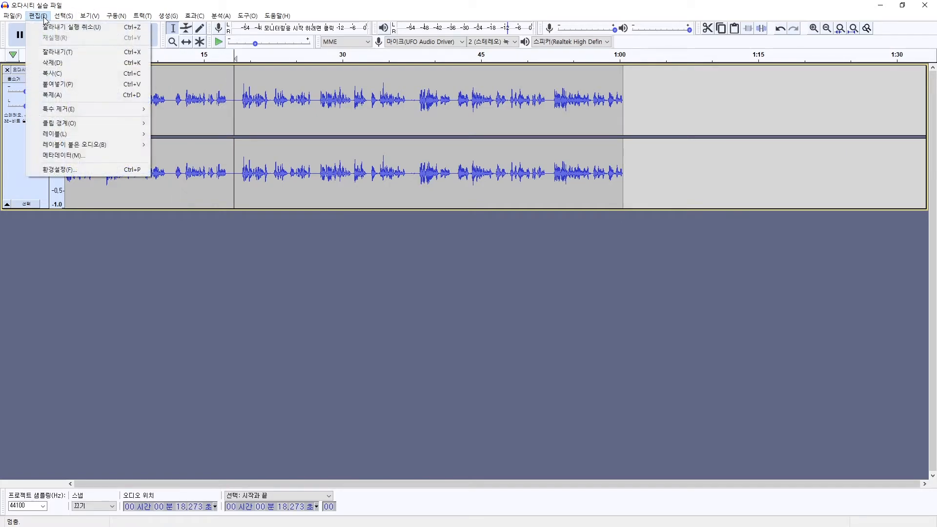
left_click(57, 84)
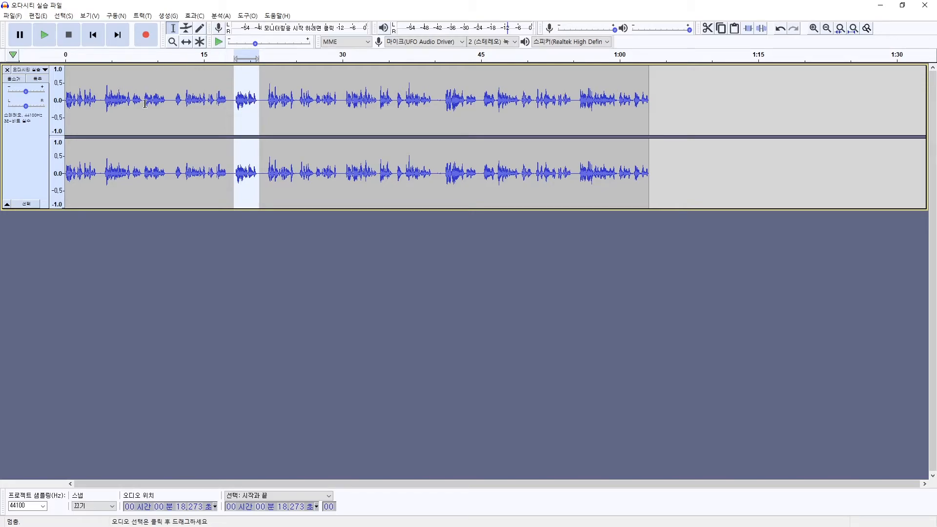
left_click_drag(145, 99, 167, 100)
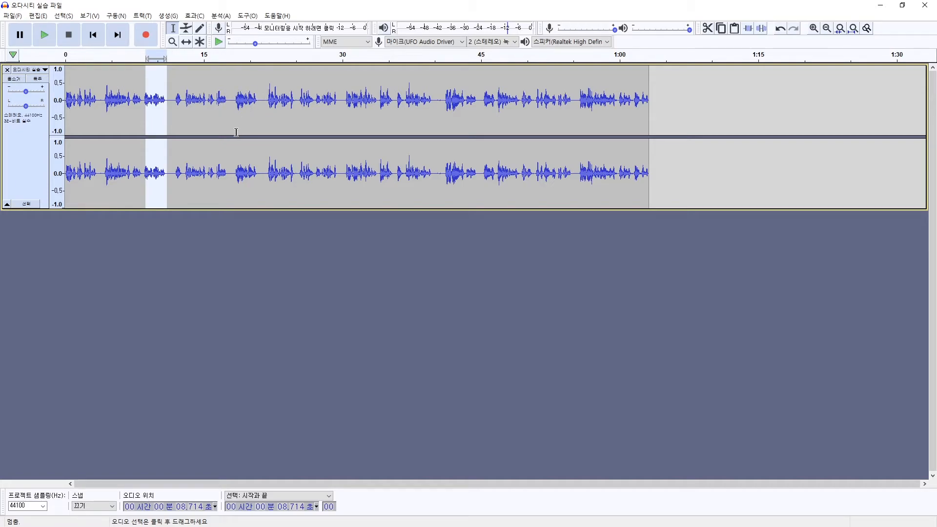
left_click(342, 118)
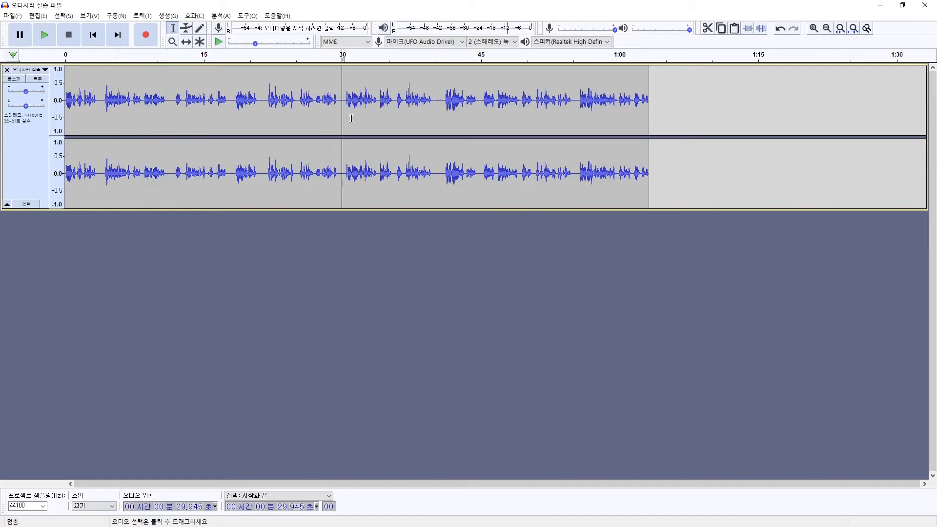
Undo the paste and the cut of the phrase, and place the cursor at about 17 seconds.
left_click(781, 28)
left_click(781, 29)
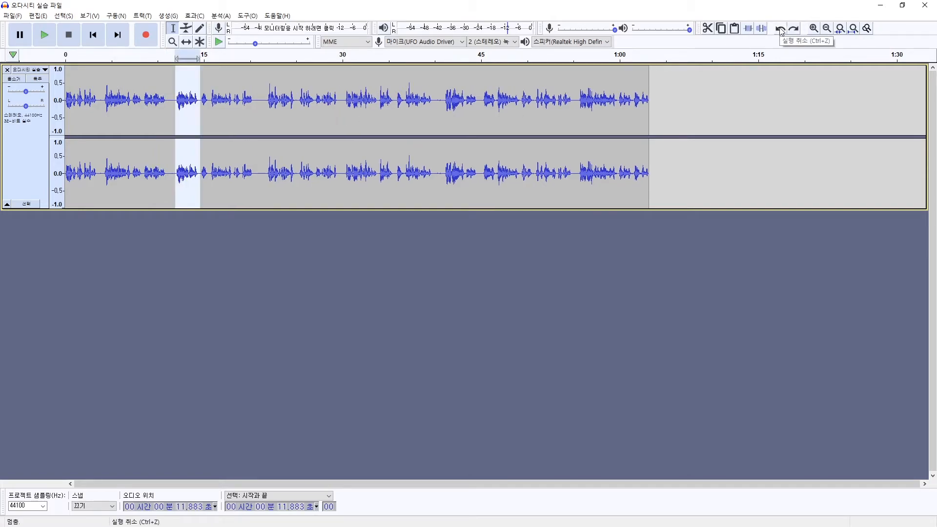
left_click(781, 29)
left_click(794, 30)
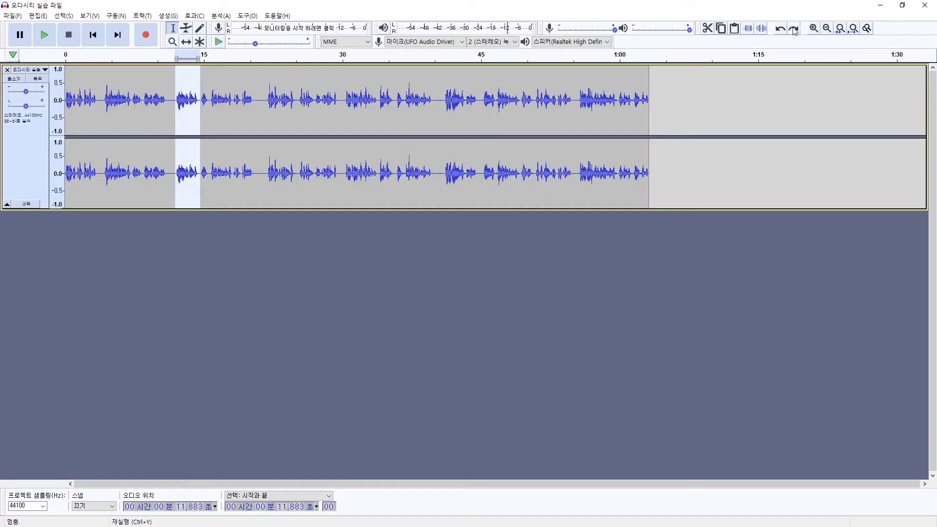
left_click(222, 124)
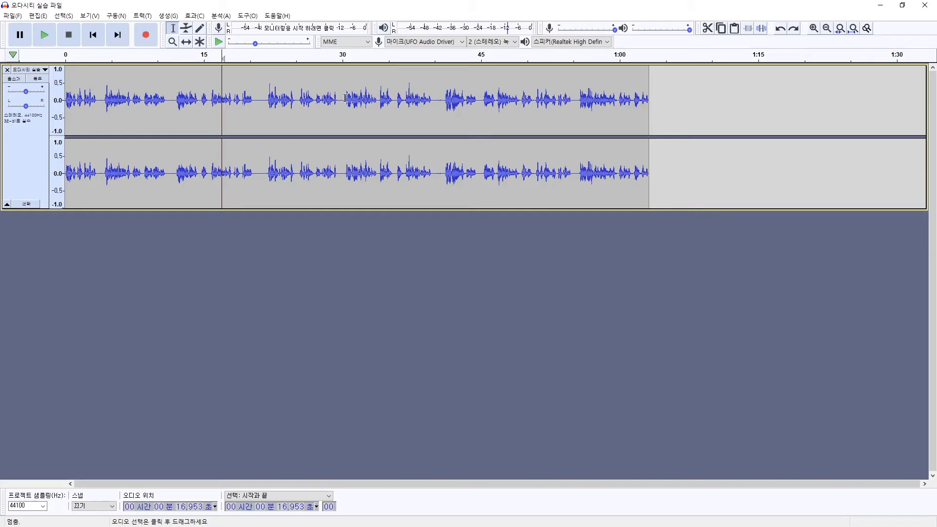
Switch to the PowerPoint presentation and start the slide show from slide 8, the main Audacity shortcuts.
left_click(880, 8)
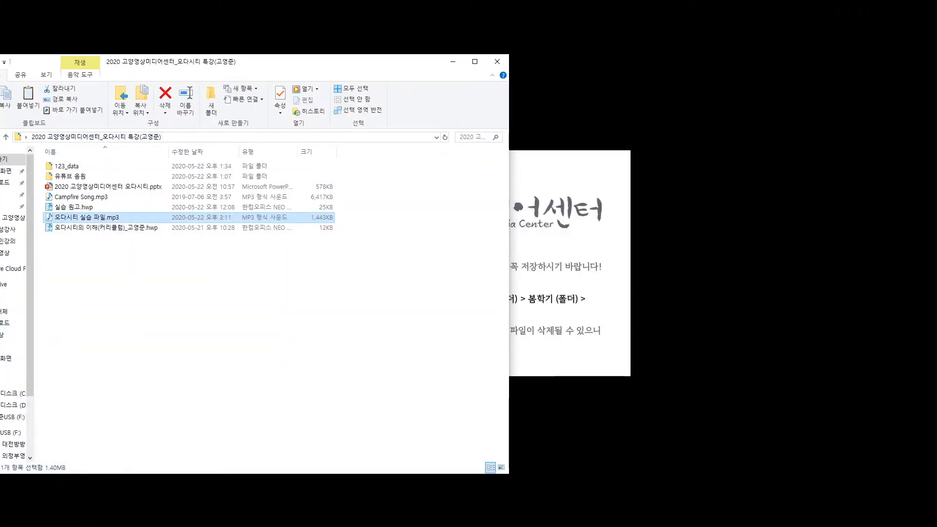
key("alt+Tab")
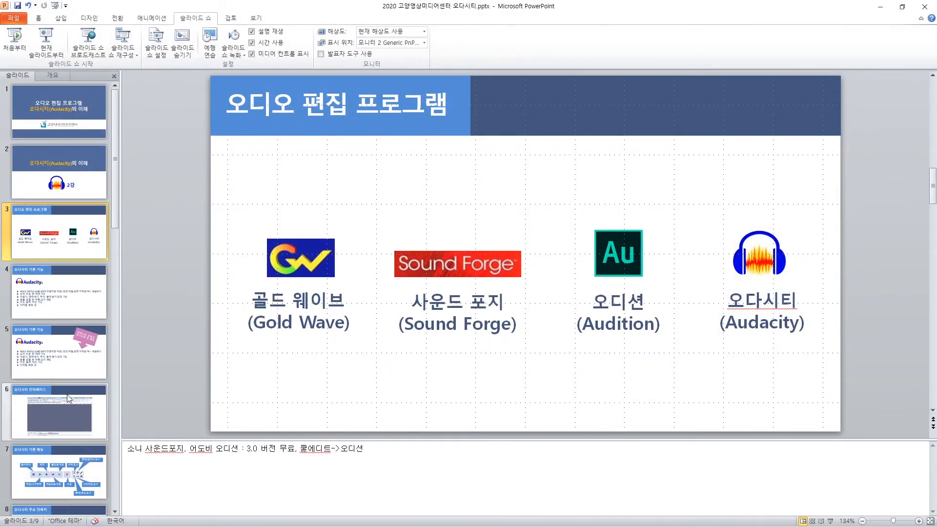
scroll(65, 438, "down", 2)
left_click(62, 420)
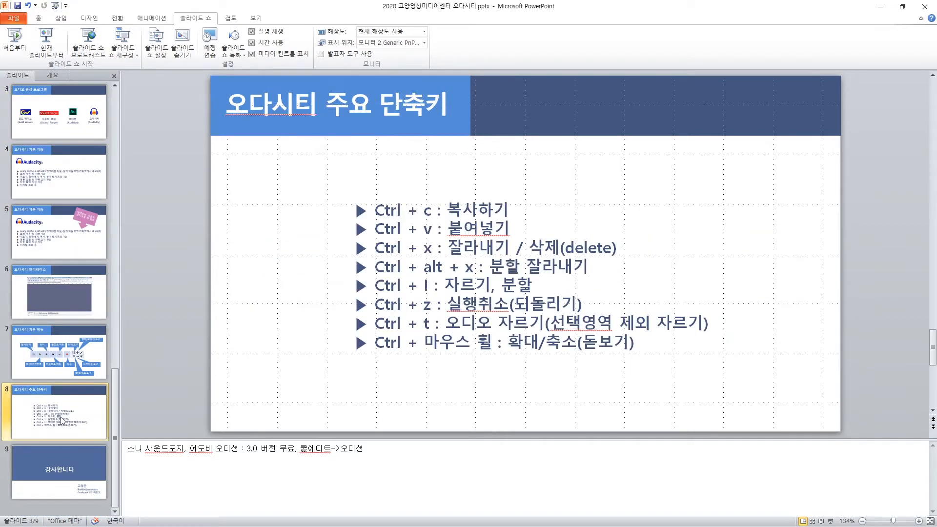
left_click(46, 41)
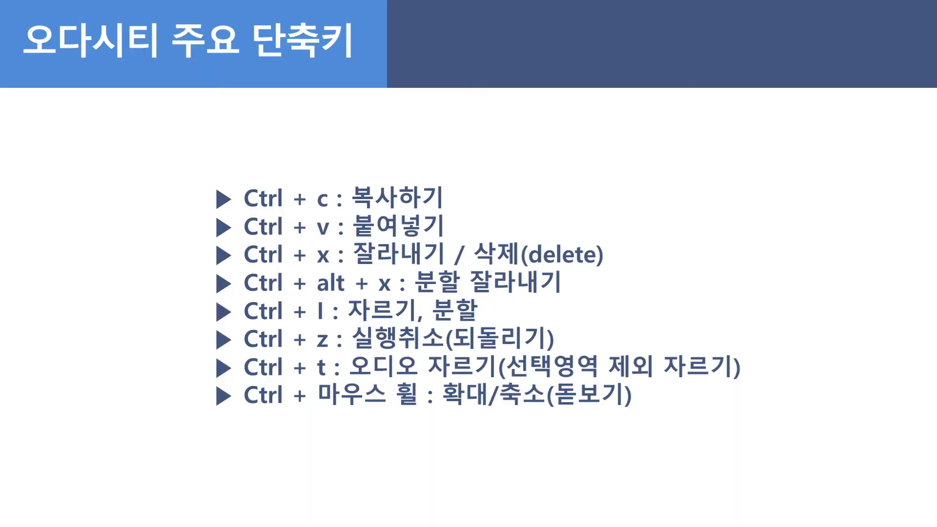
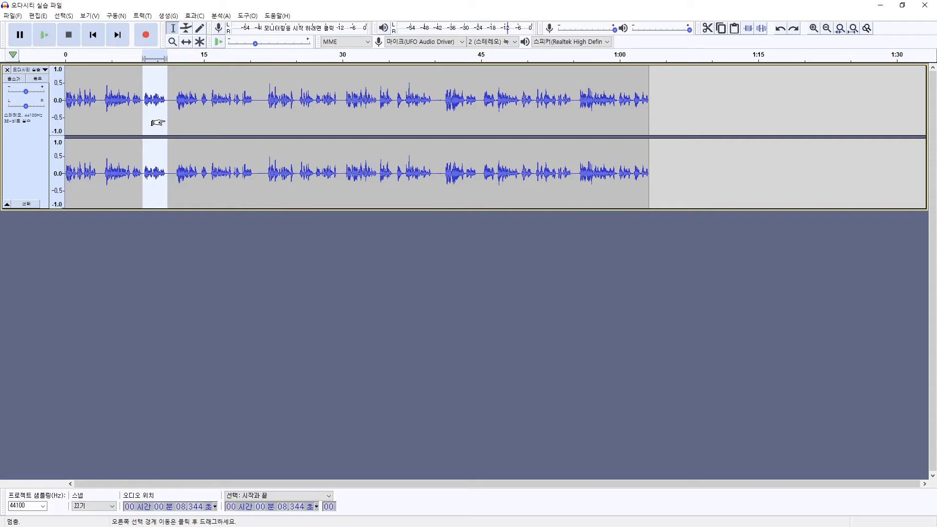
Paste the copied phrase into the silent gap at about 21.1 seconds, and undo the paste.
left_click(260, 100)
key("ctrl+v")
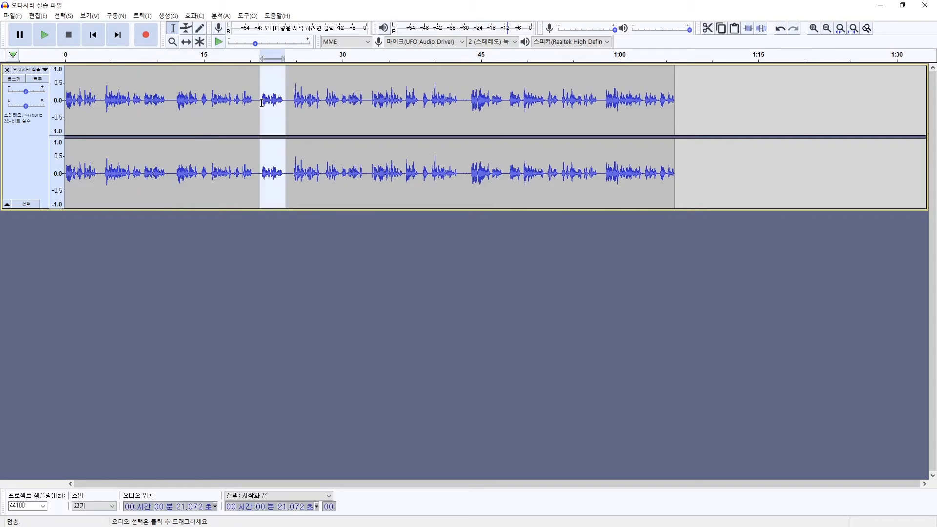
left_click(783, 31)
left_click(783, 30)
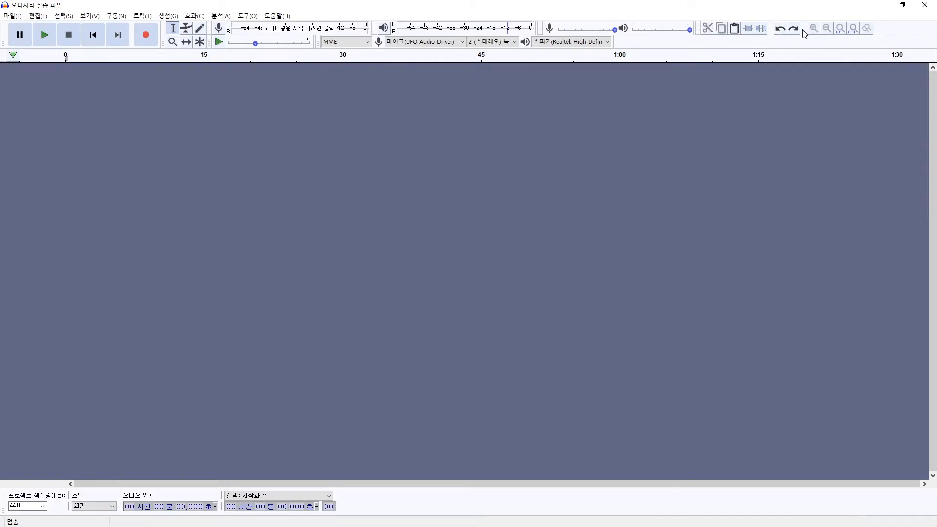
left_click(794, 31)
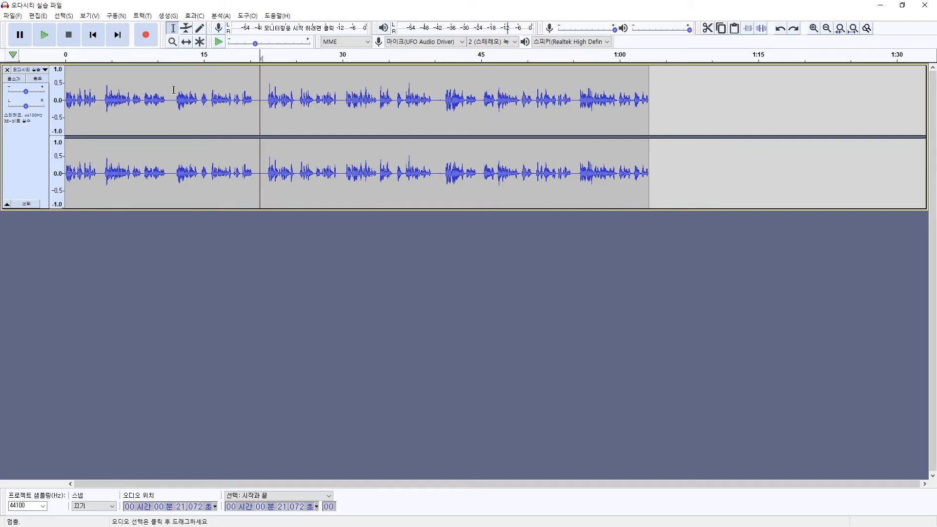
Select the phrase from about 11.6 to 14.5 seconds, preview it, and cut it from the track.
left_click_drag(176, 96, 199, 106)
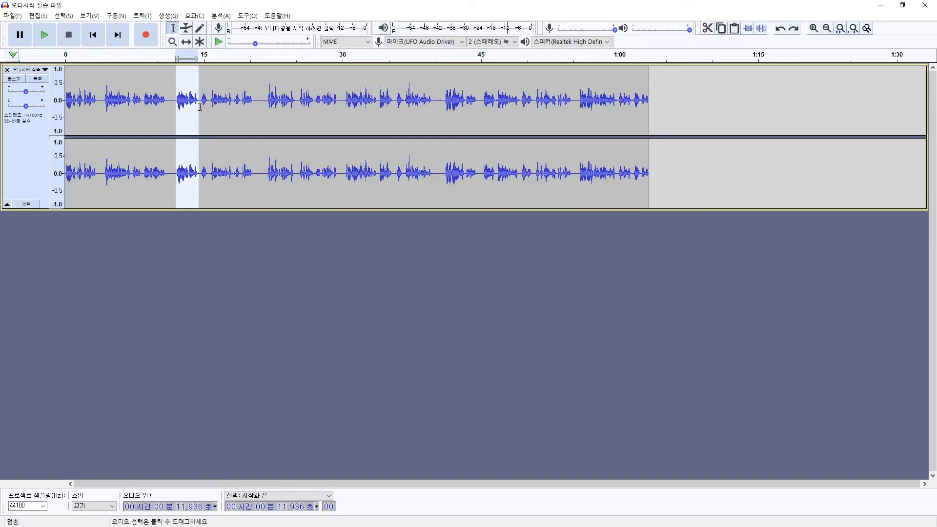
left_click_drag(173, 101, 200, 111)
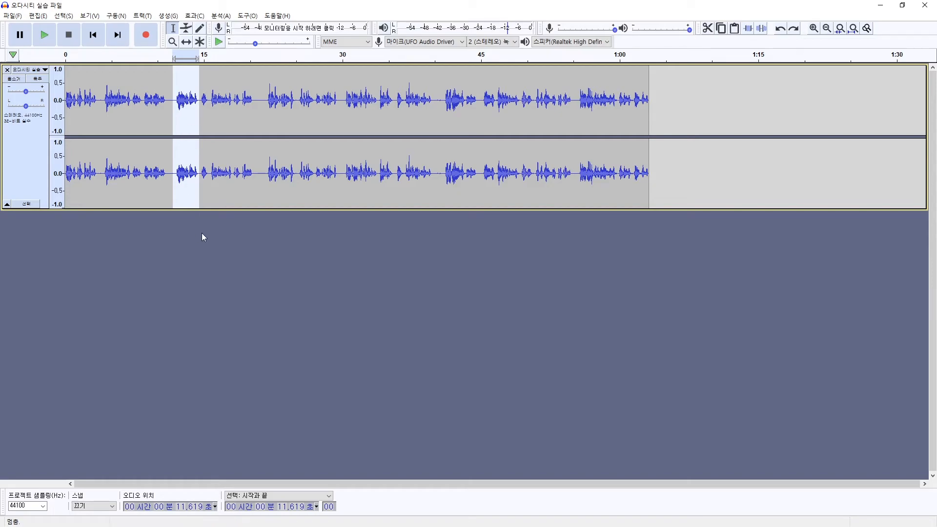
key("space")
key("ctrl+x")
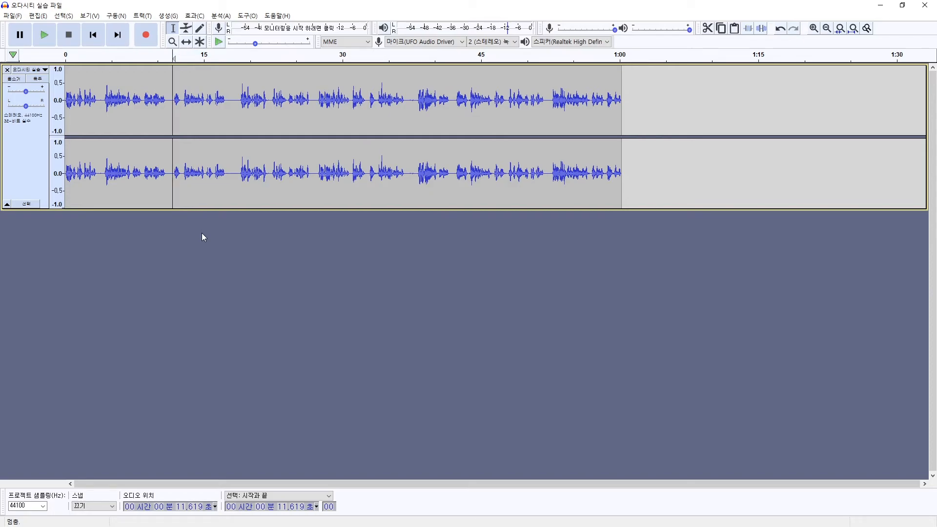
Paste the cut phrase into the gap at about 18 seconds, and clear the selection at about 27.3 seconds.
left_click(231, 103)
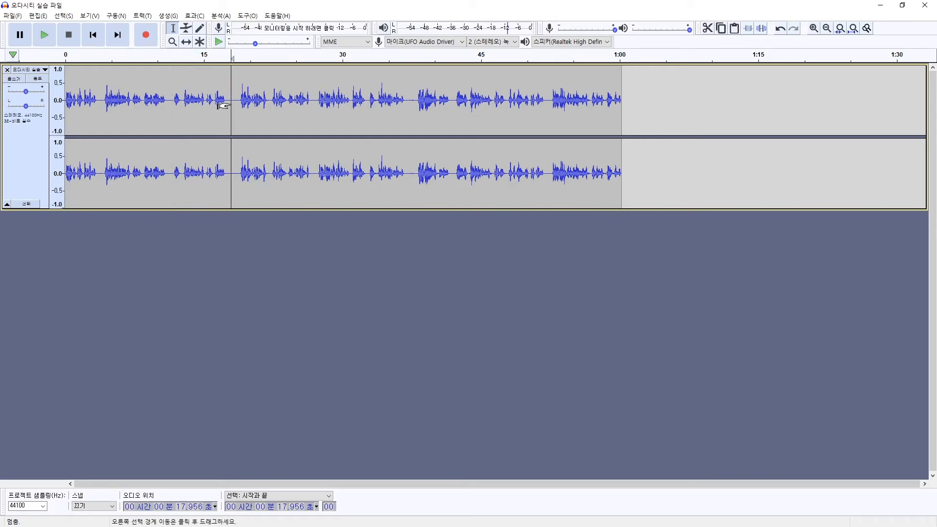
key("ctrl+v")
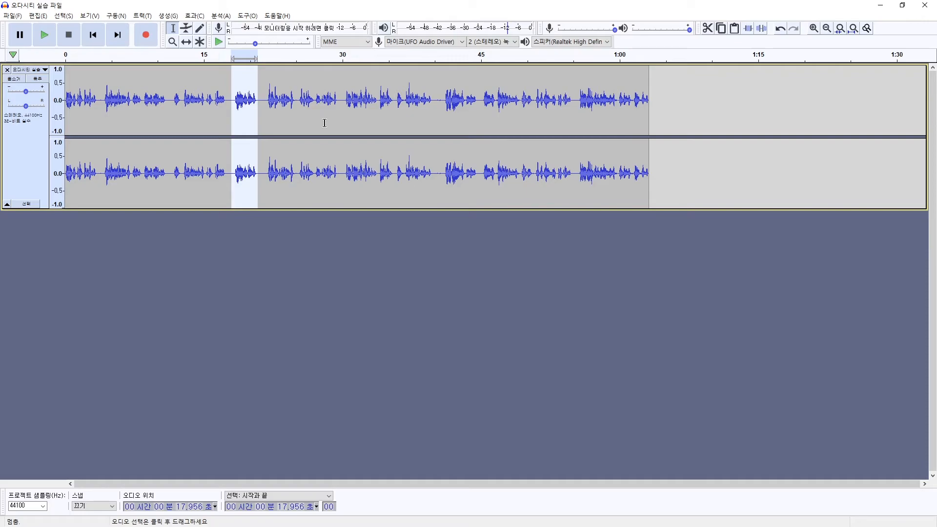
left_click(317, 130)
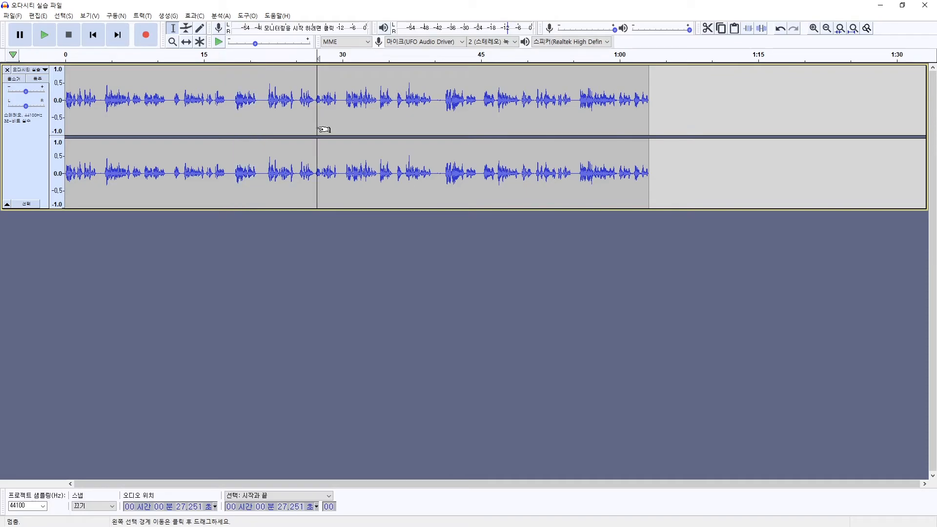
Undo the paste and the cut of the phrase, and place the cursor at about 22.1 seconds.
left_click(780, 30)
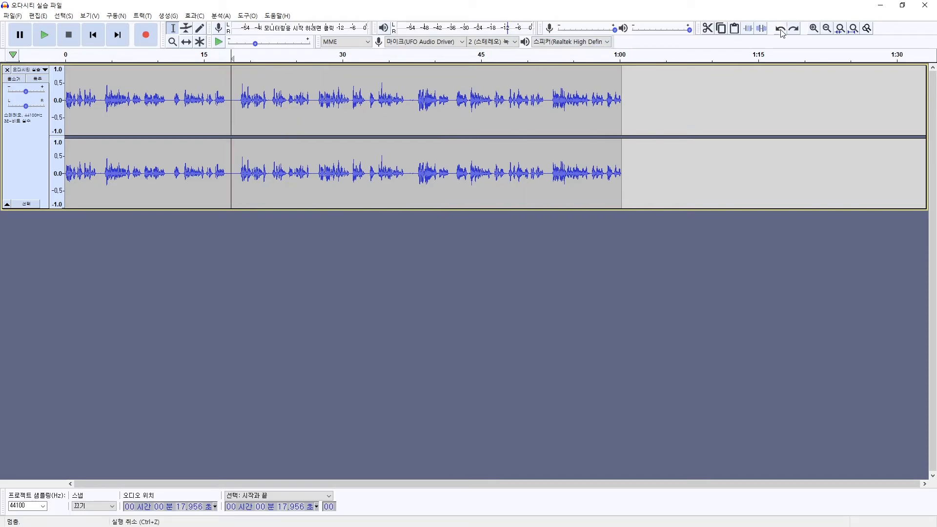
left_click(780, 29)
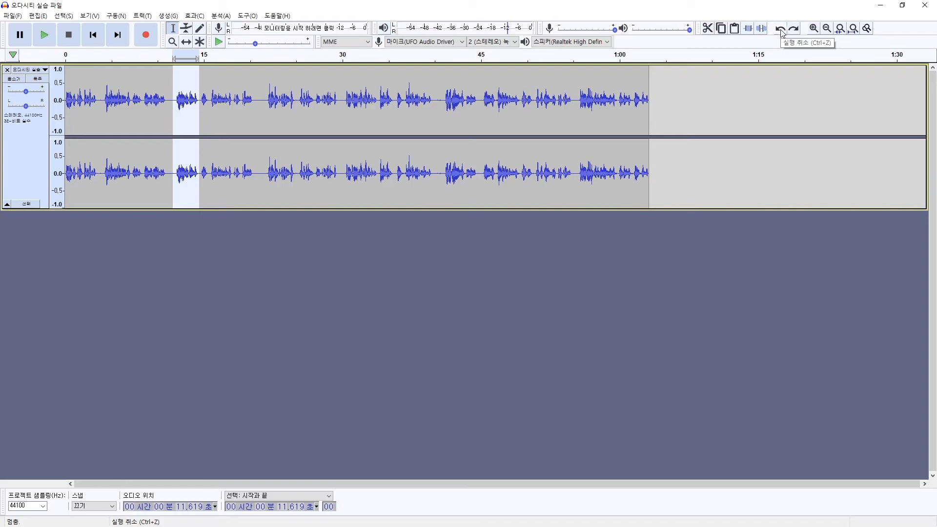
left_click(270, 117)
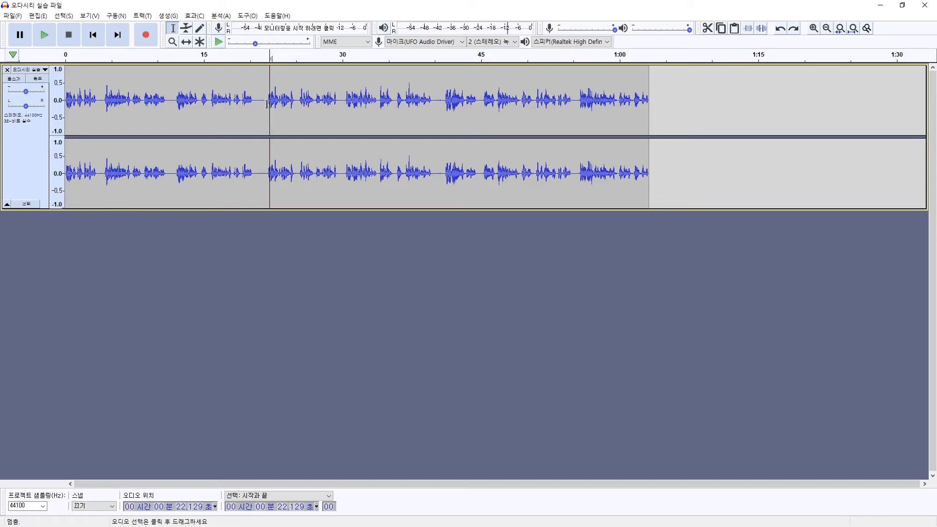
Select the passage from about 21.7 to 30 seconds, delete it, and undo the deletion.
left_click_drag(266, 100, 343, 129)
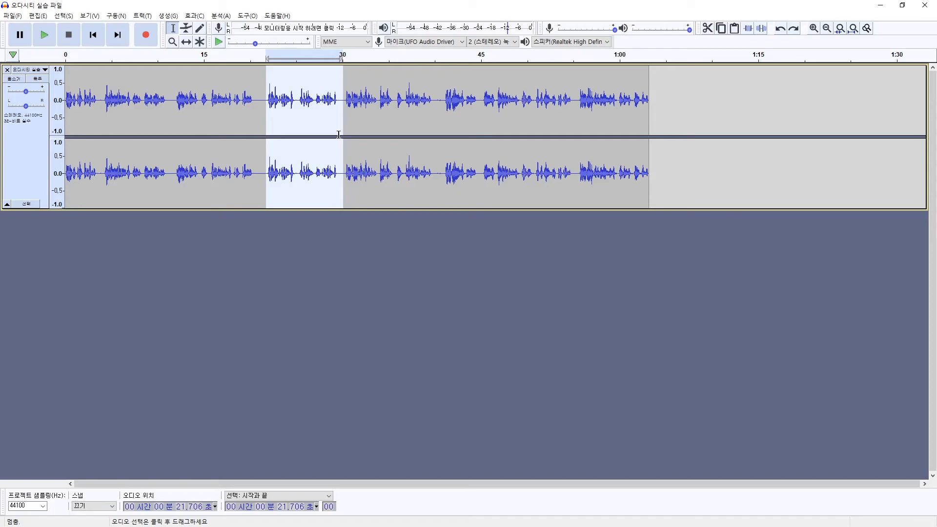
key("Delete")
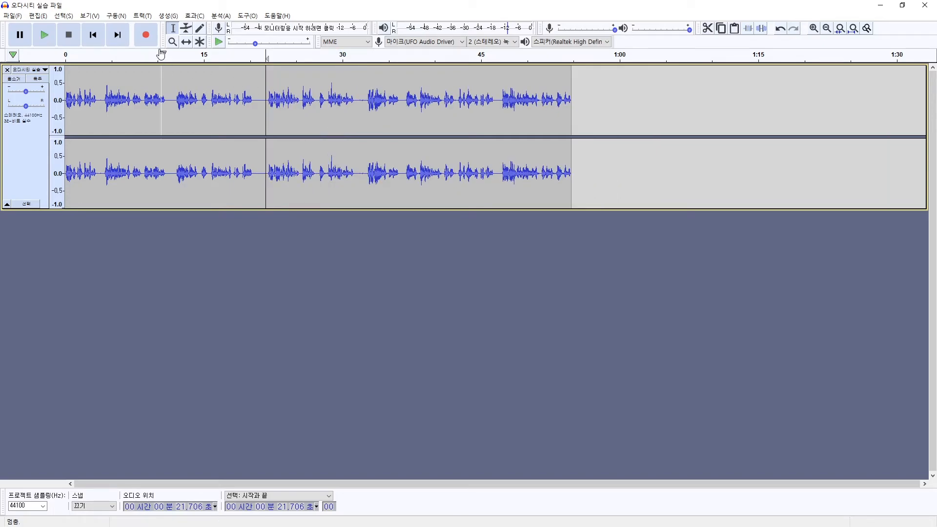
left_click(779, 29)
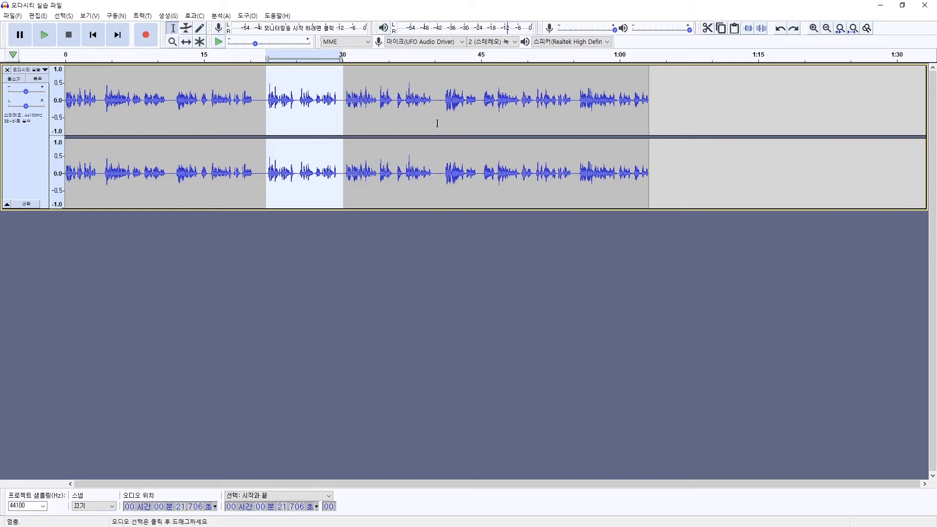
Redo and undo the passage's deletion, and delete the selected passage once more and undo it.
left_click(794, 29)
left_click(361, 92)
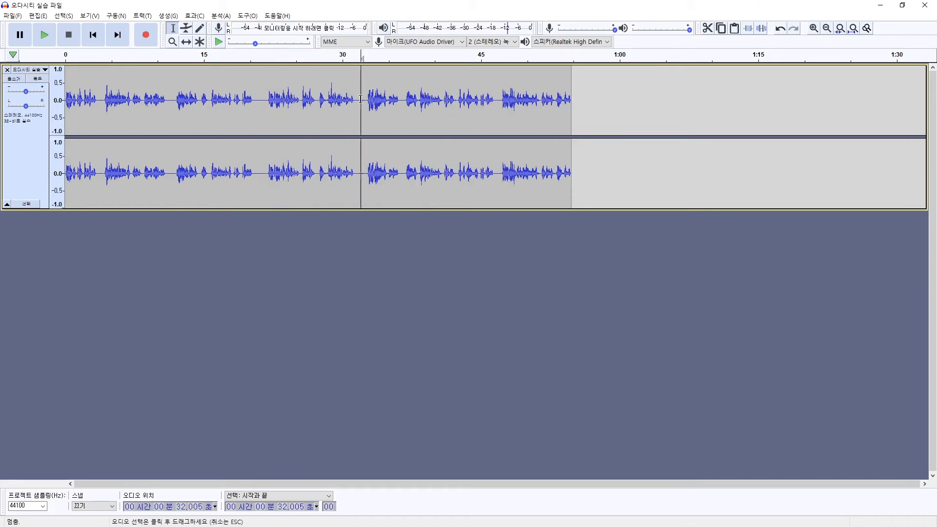
left_click(780, 29)
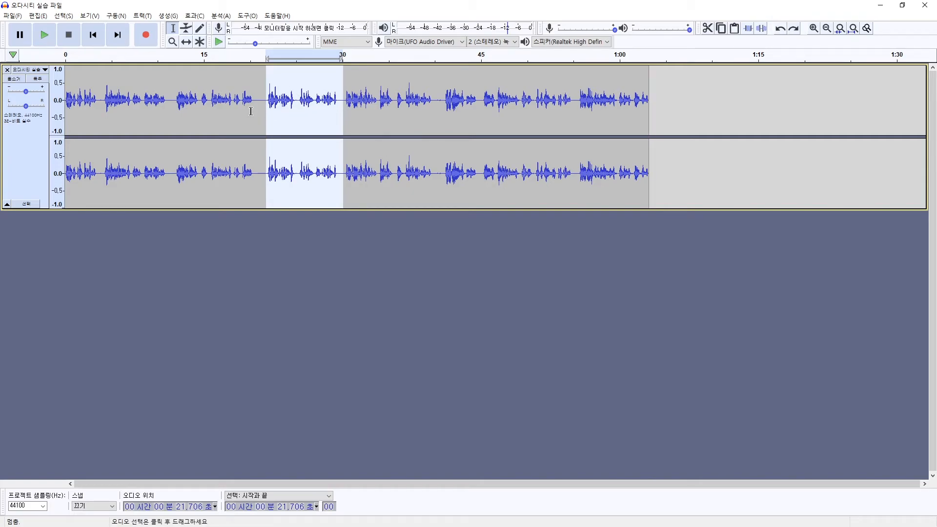
key("Delete")
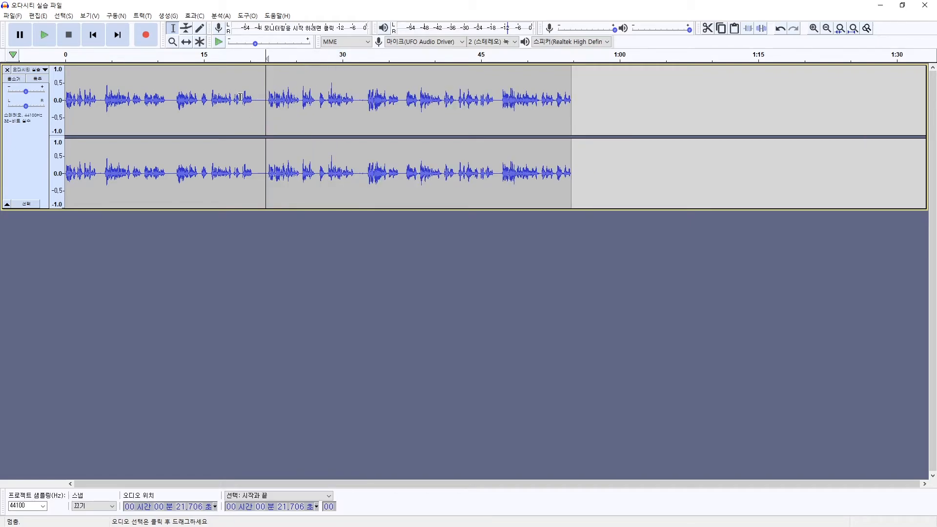
left_click(779, 30)
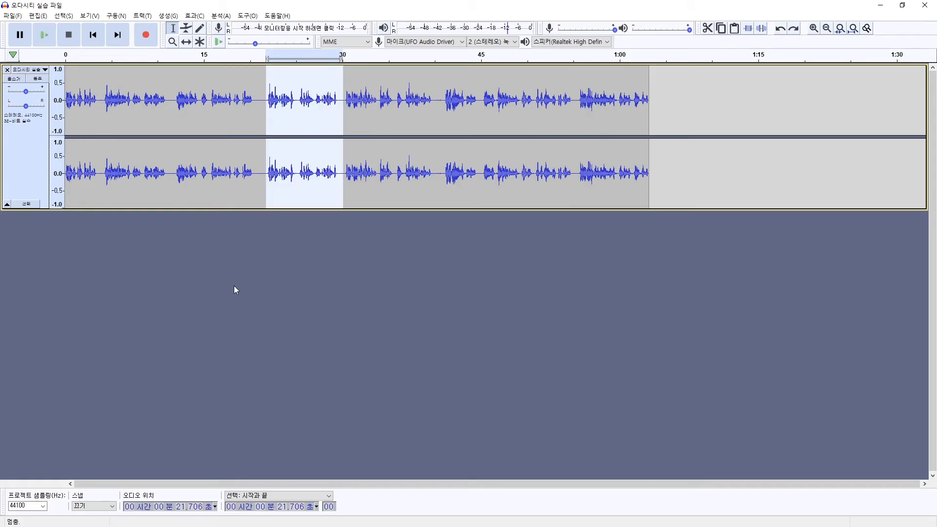
Split-cut the passage from about 21.7 to 30 seconds, leaving its gap open, and paste it at about 40.3 seconds.
key("ctrl+l")
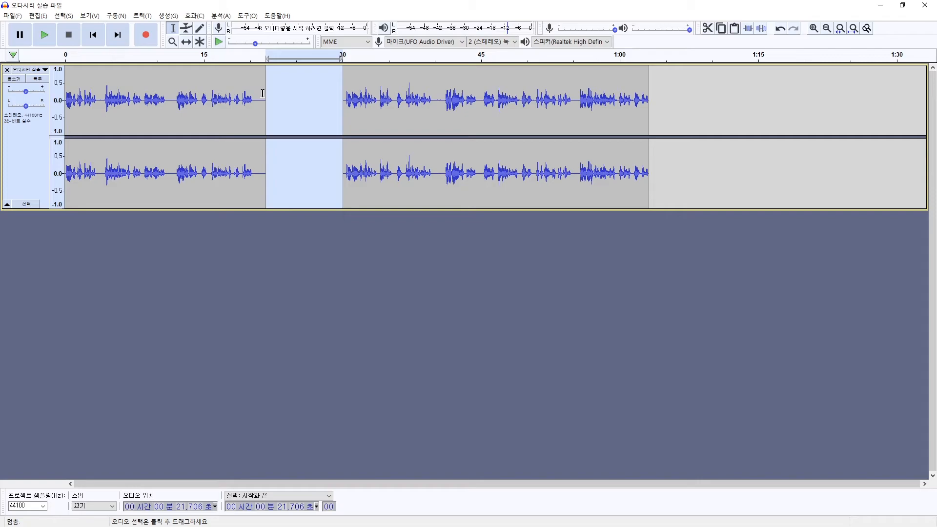
left_click(438, 100)
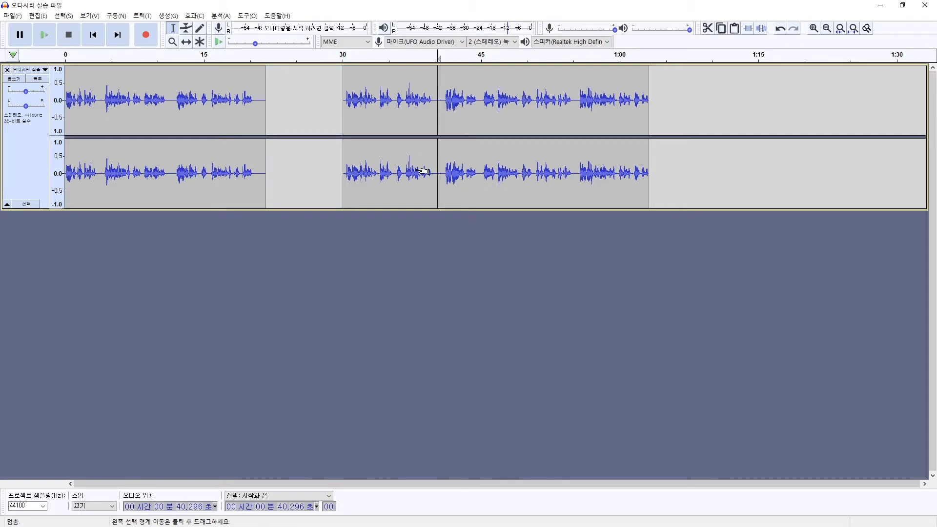
key("ctrl+v")
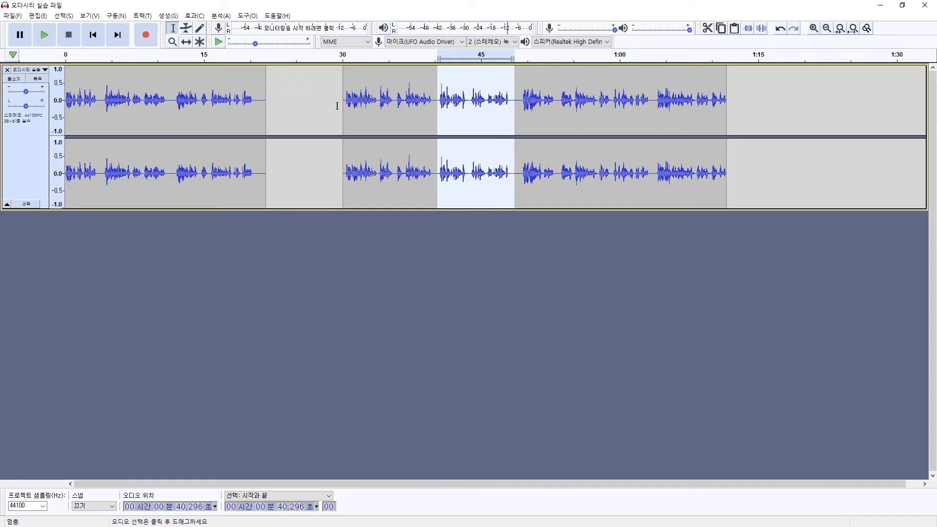
Undo the paste and the split cut, redo the split cut, and undo it again.
left_click(780, 31)
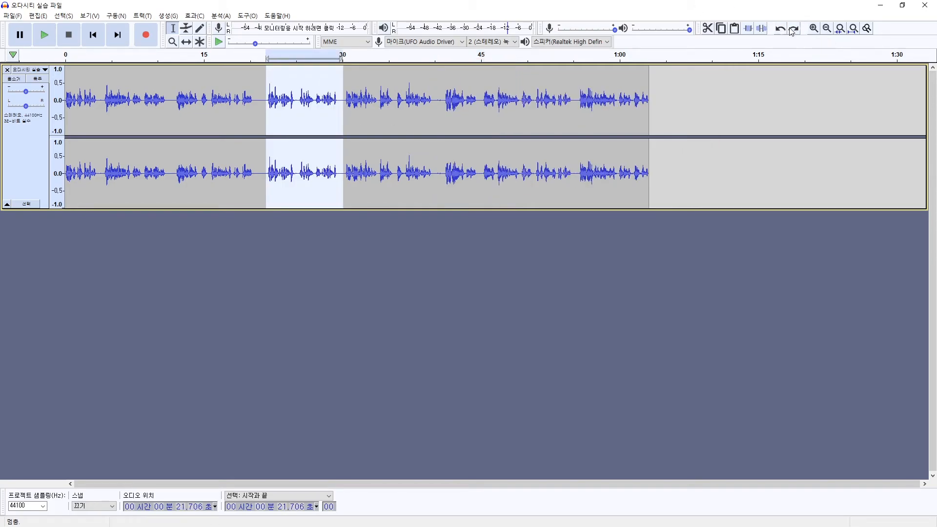
left_click(795, 31)
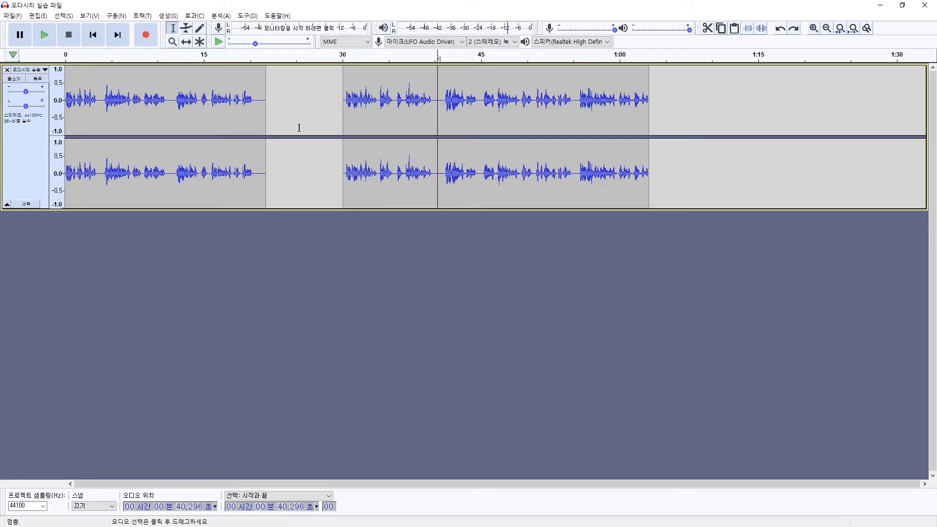
left_click(780, 31)
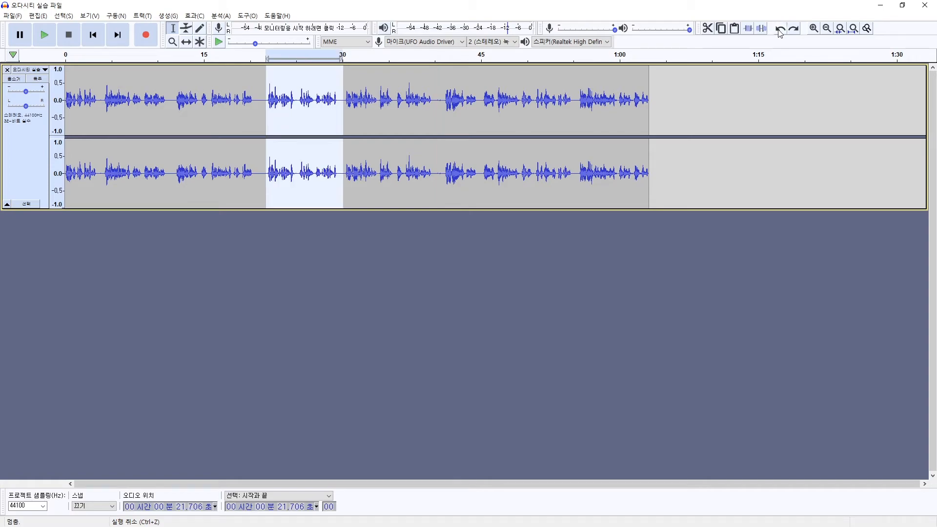
left_click(259, 104)
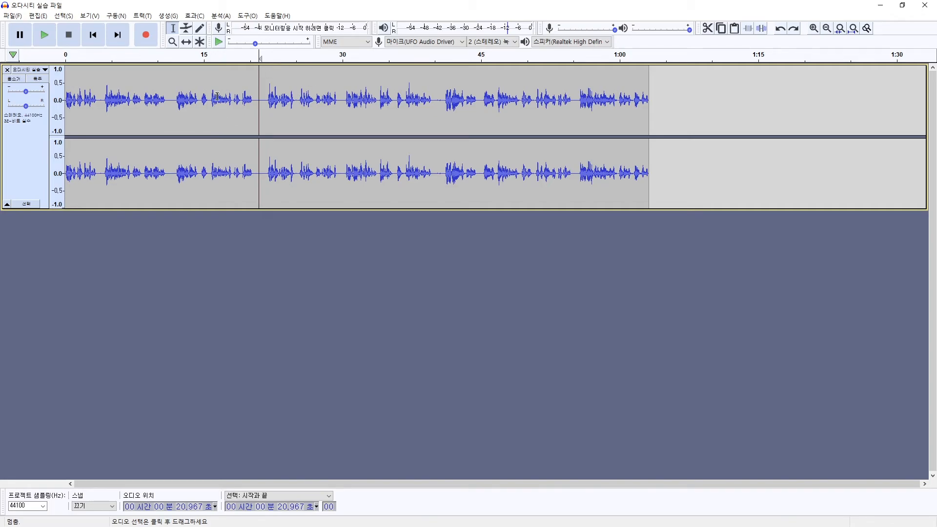
left_click(267, 119)
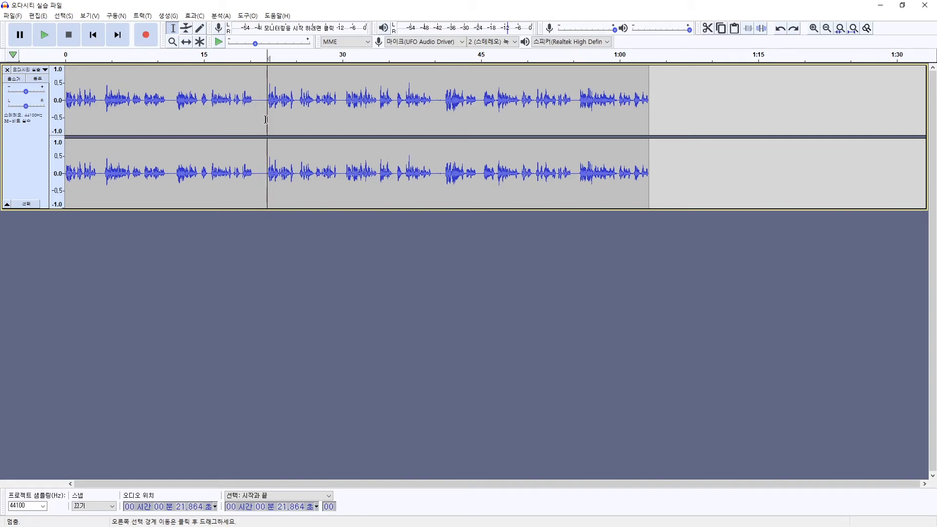
left_click(259, 111)
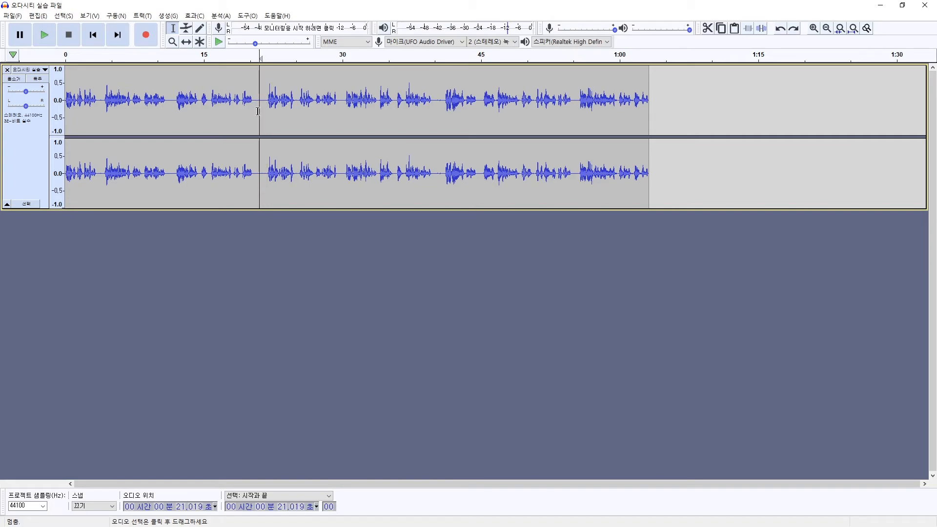
left_click(443, 103)
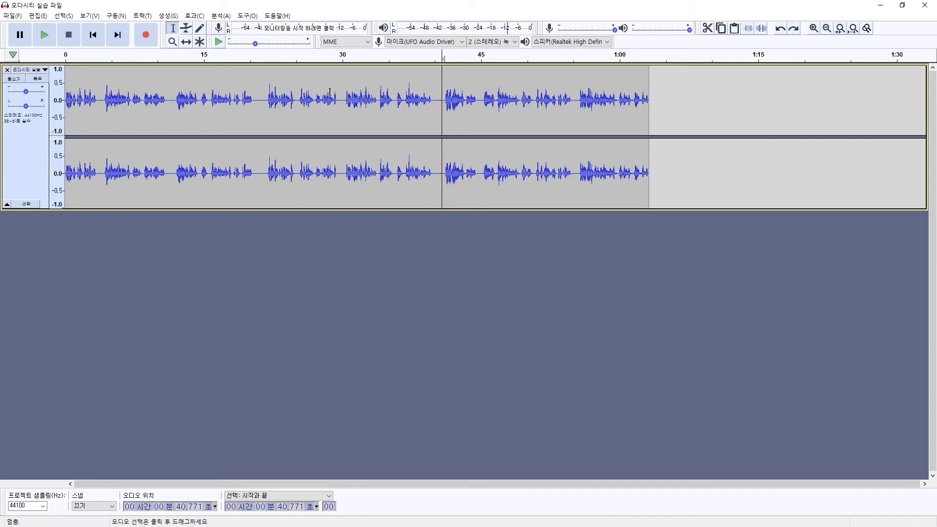
left_click(226, 97)
left_click(305, 100)
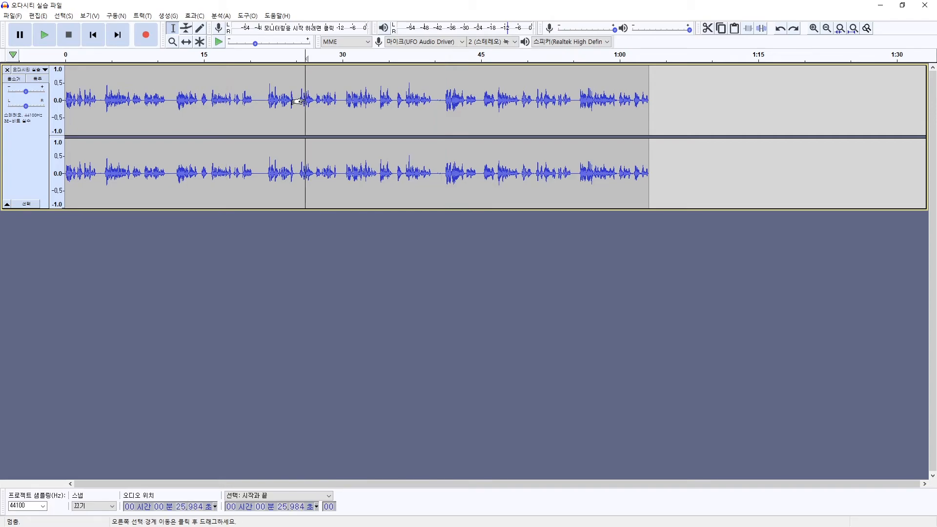
Split the clip in the silent gap at about 21.2 seconds, and undo the split.
left_click(262, 97)
left_click(259, 99)
left_click(257, 98)
left_click(265, 99)
left_click(262, 100)
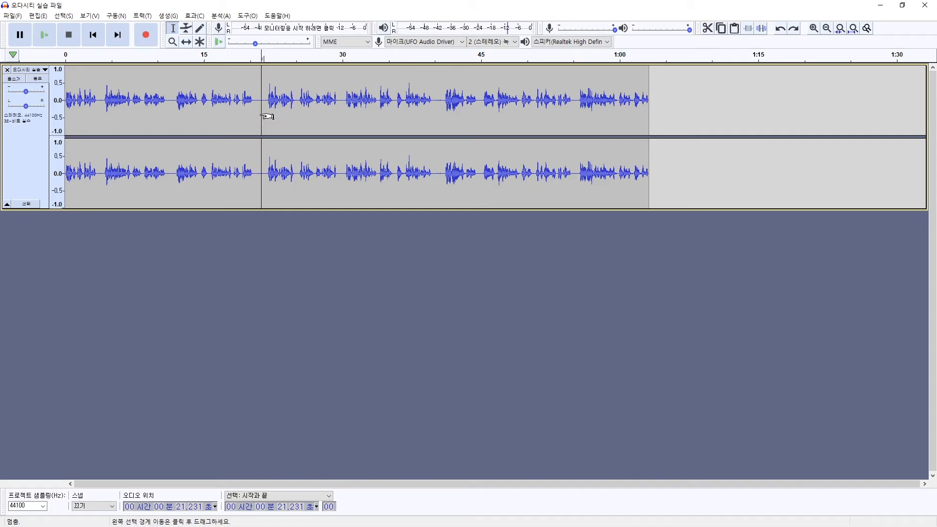
key("ctrl+i")
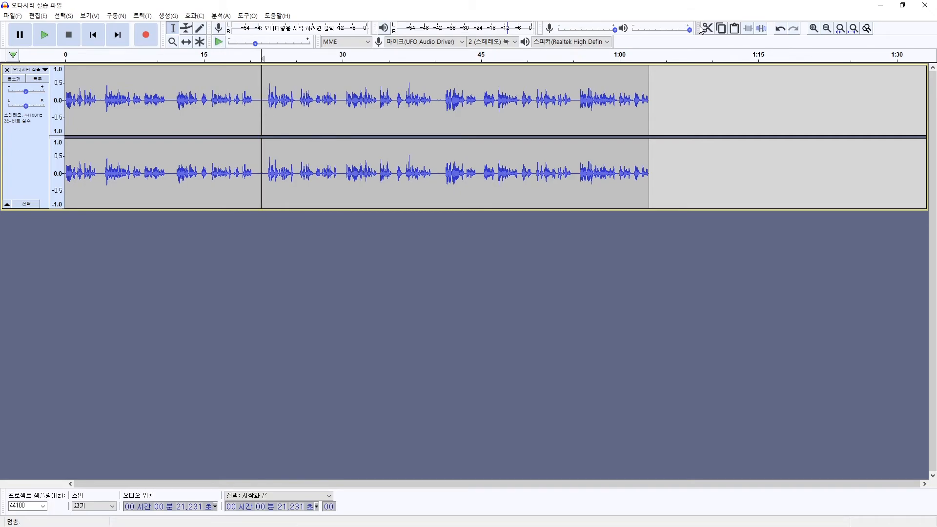
left_click(781, 30)
Split the clip in the silent gap at about 21.1 seconds, and place the cursor at about 39.4 seconds.
left_click(250, 104)
left_click(260, 107)
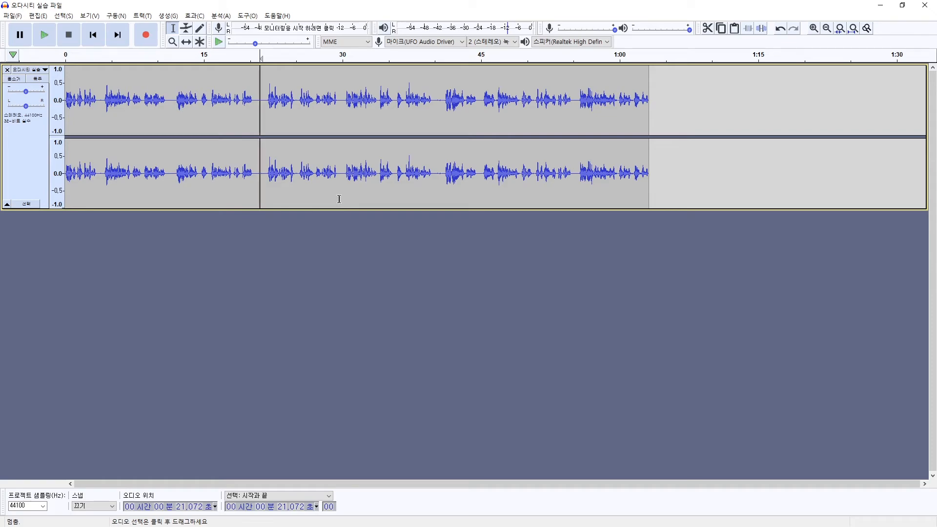
left_click(324, 117)
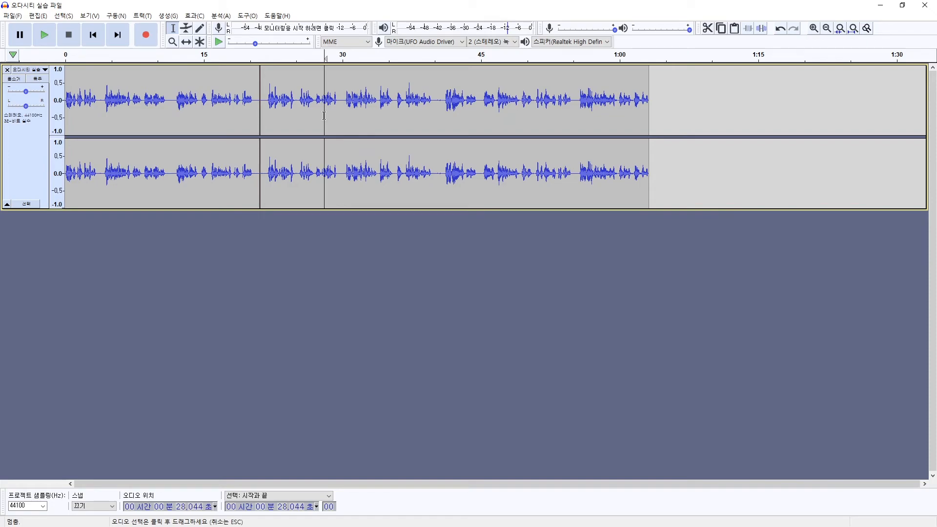
left_click(365, 113)
left_click(430, 105)
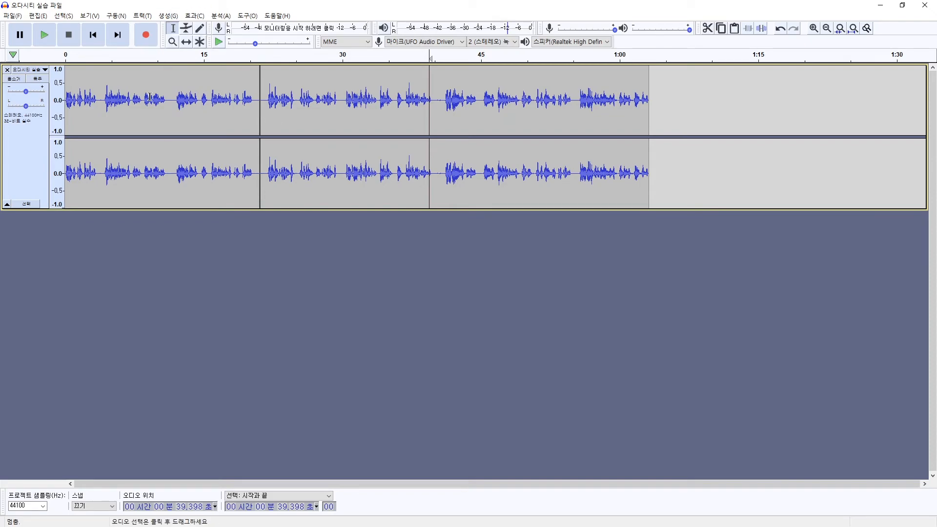
Select various stretches of audio in both clips with the Selection tool, and clear the selection at about 29.9 seconds.
left_click_drag(151, 98, 203, 100)
left_click_drag(289, 112, 418, 115)
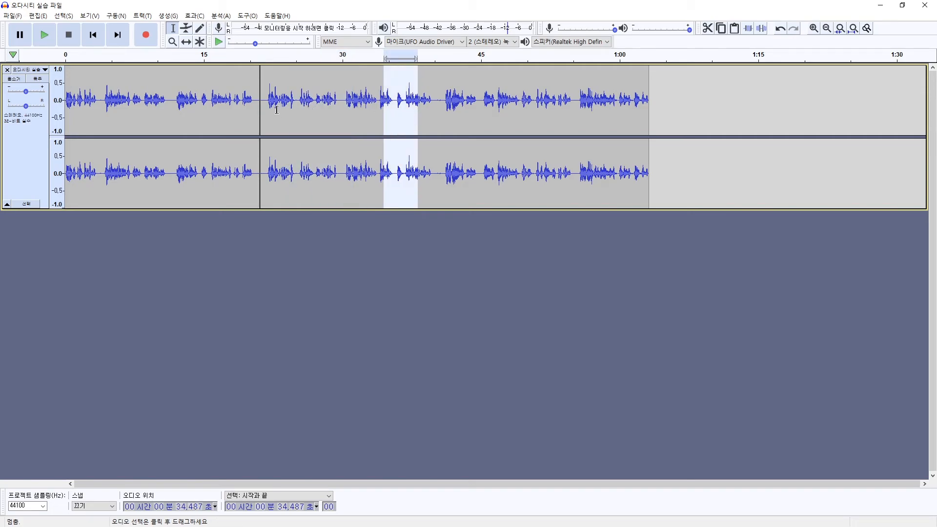
left_click_drag(294, 105, 477, 110)
left_click_drag(358, 95, 351, 97)
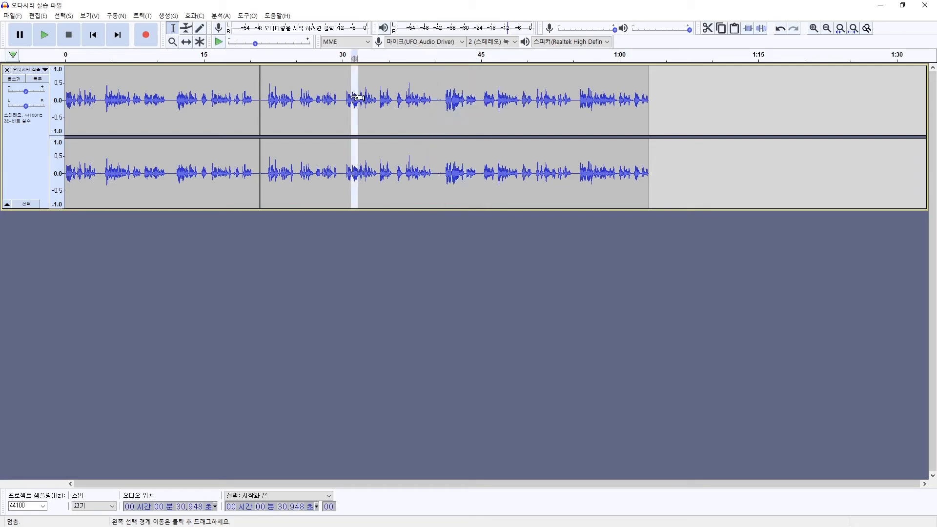
left_click(342, 102)
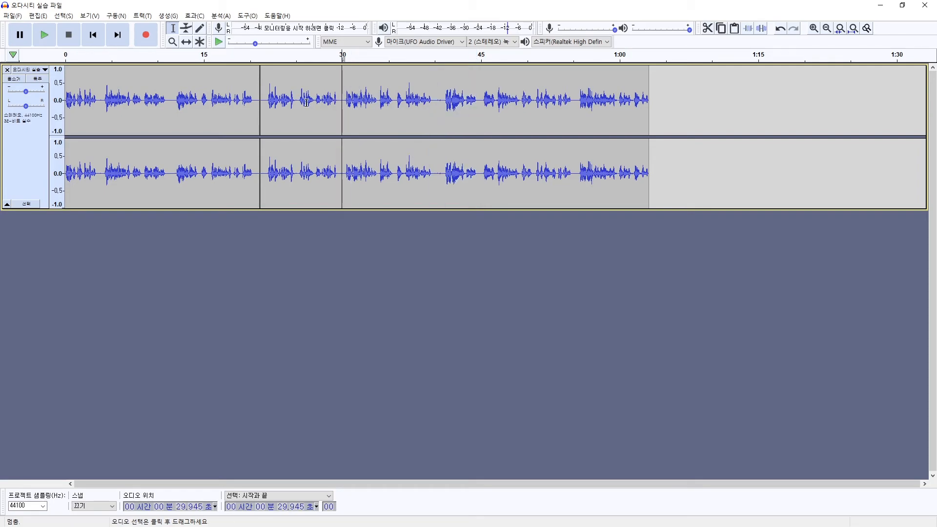
Move the second clip along the track with the Time Shift tool so that it starts at about 33 seconds.
left_click(187, 42)
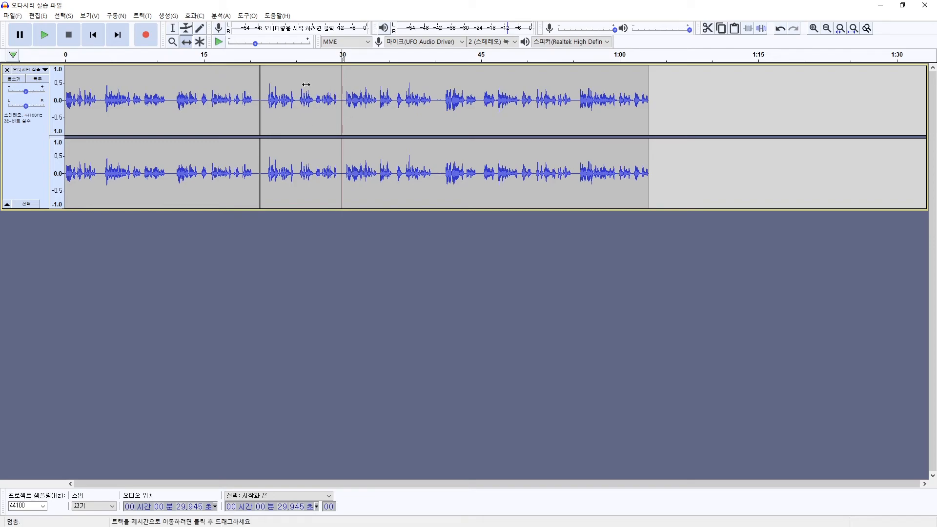
left_click_drag(306, 84, 382, 94)
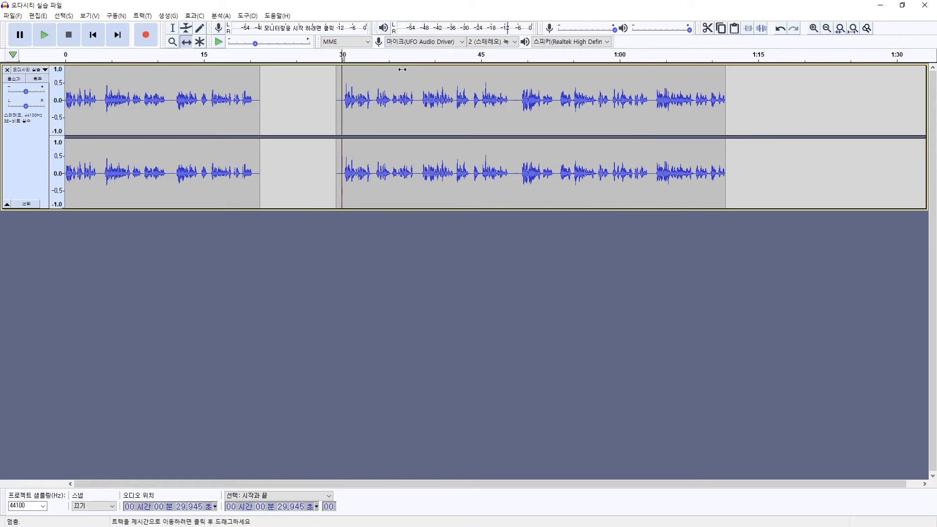
left_click_drag(378, 80, 413, 96)
Return to the Selection tool and select several stretches around the moved clip, ending with about 52.3 to 57.7 seconds.
left_click(174, 29)
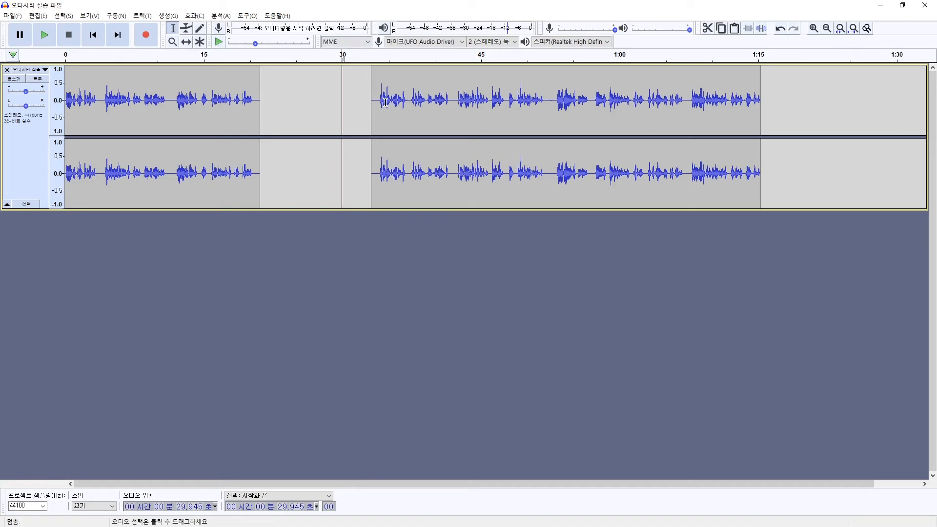
left_click_drag(386, 102, 577, 111)
left_click_drag(450, 111, 553, 113)
left_click_drag(340, 113, 499, 111)
left_click_drag(370, 111, 465, 112)
left_click(361, 113)
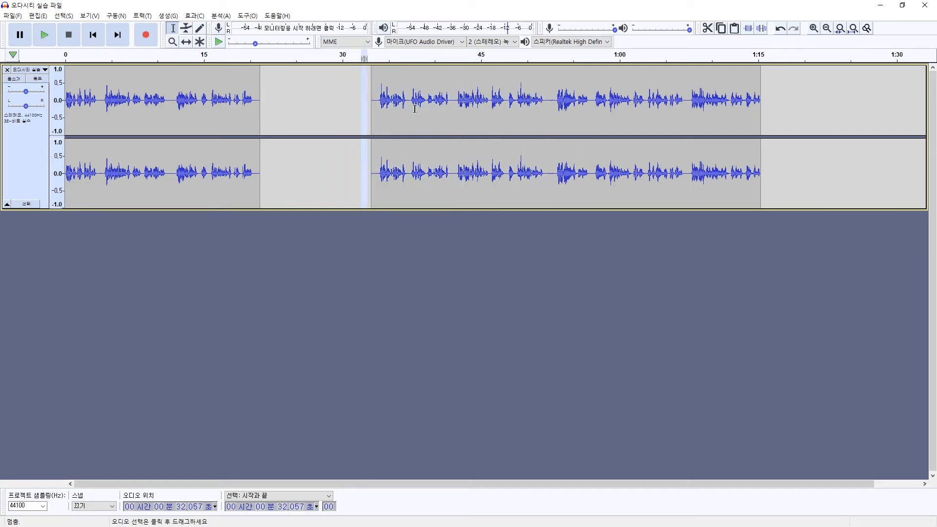
left_click_drag(399, 115, 618, 115)
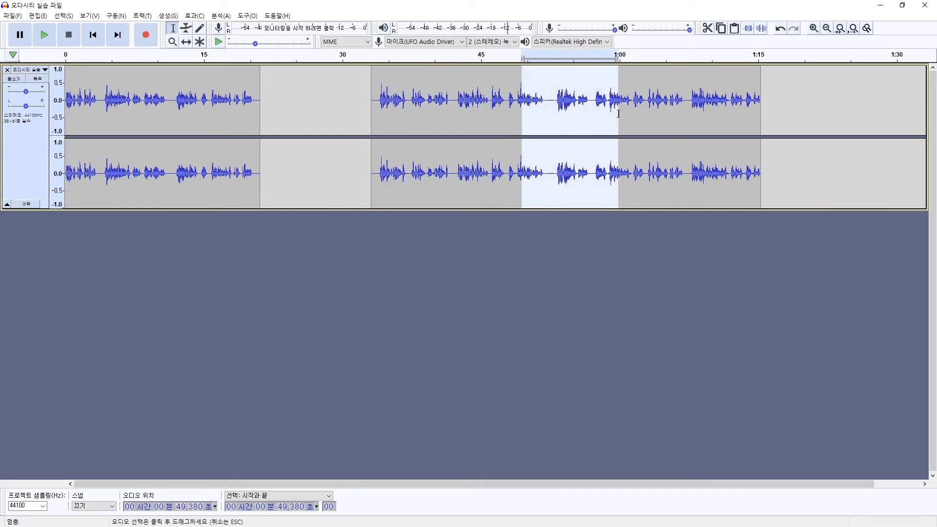
left_click_drag(445, 110, 598, 118)
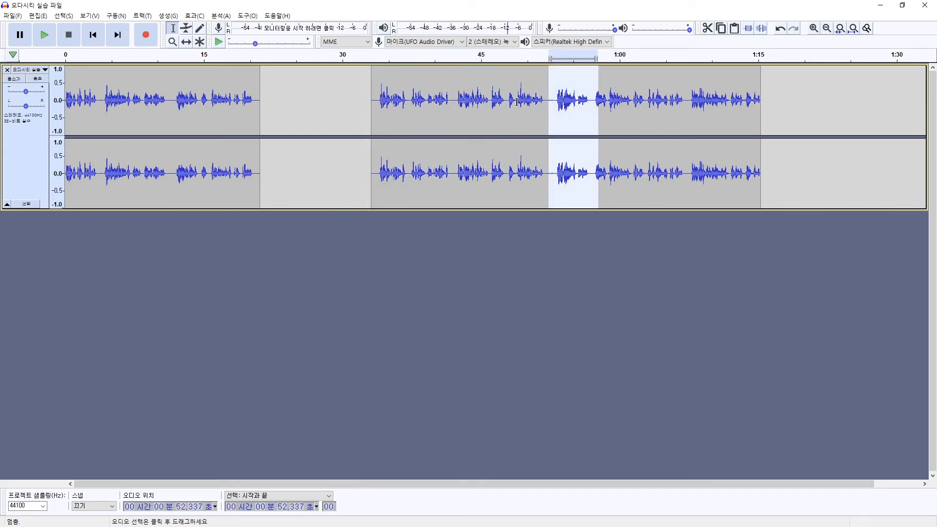
Shift the second clip back against the end of the first with the Time Shift tool, and undo the clip moves and the split.
left_click(415, 119)
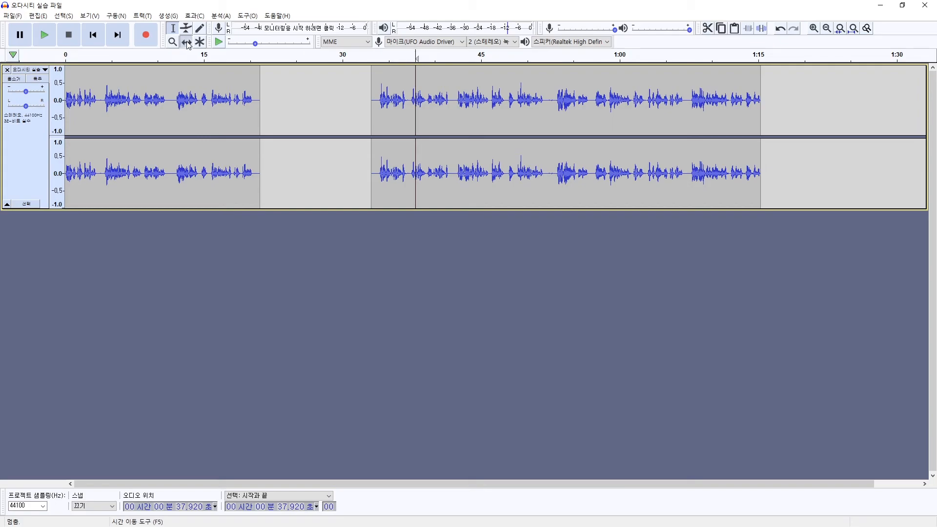
left_click_drag(477, 86, 366, 77)
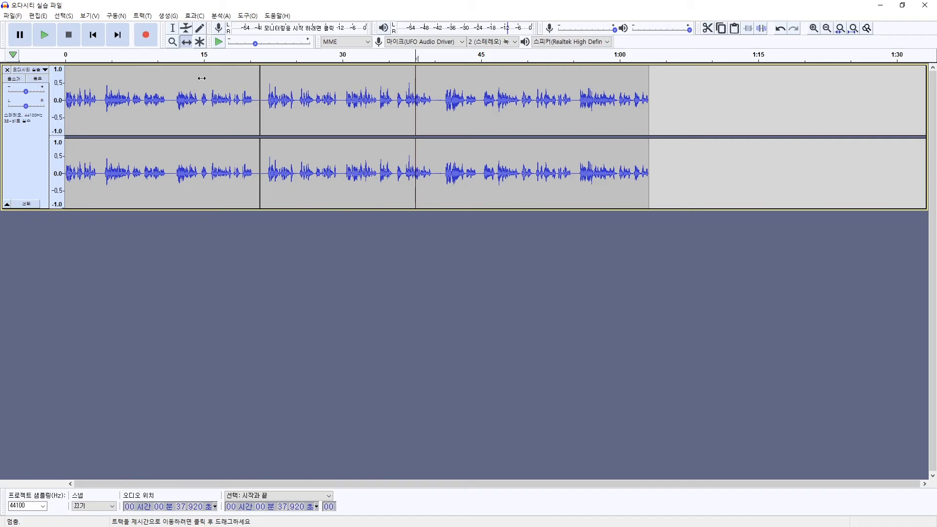
left_click(780, 29)
left_click(780, 30)
left_click(780, 29)
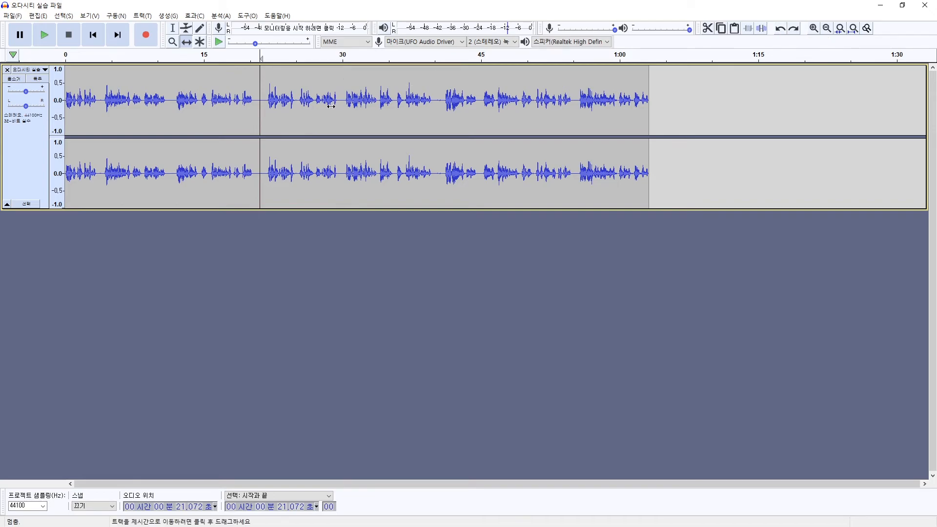
Return to the Selection tool, select about 21.7 to 25 seconds, and place the cursor in the silent gap at about 20.9 seconds.
left_click(174, 30)
left_click(224, 100)
left_click_drag(266, 100, 297, 98)
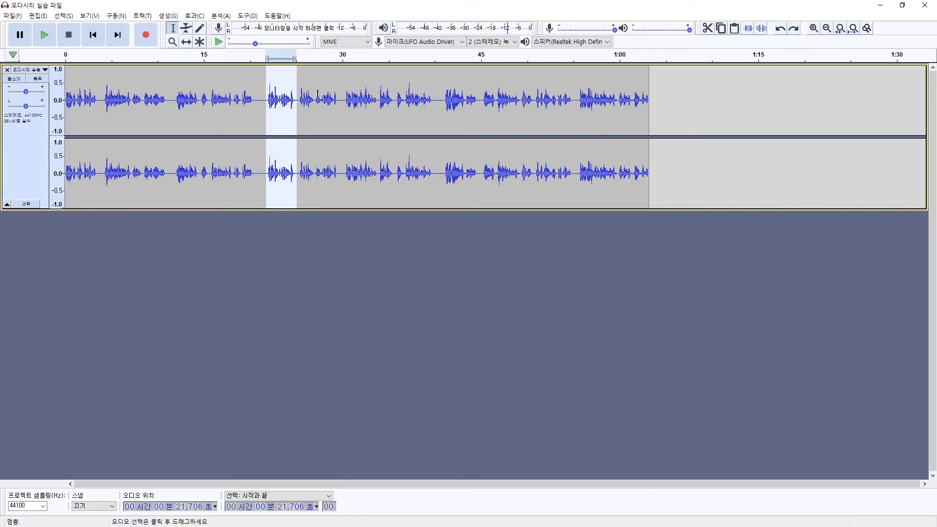
left_click(258, 95)
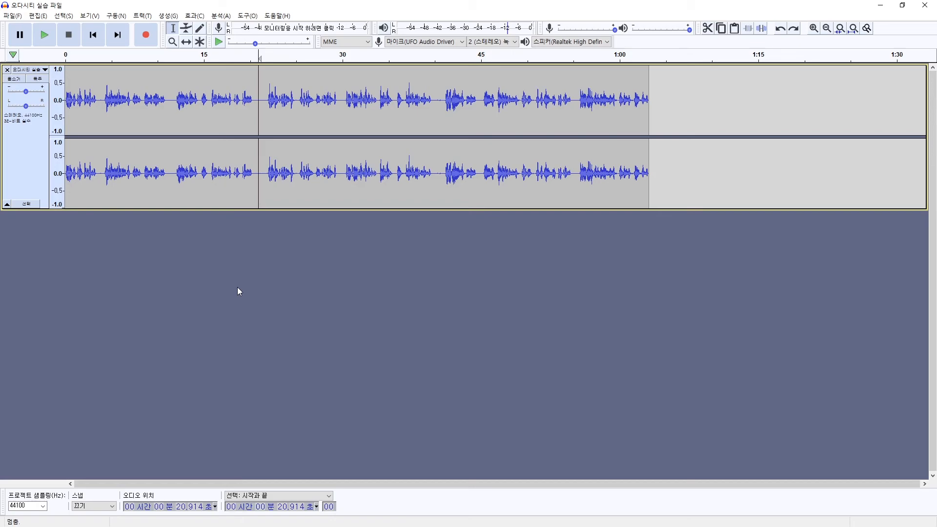
Select about 21.9 to 29.7 seconds, trim away the audio outside the selection, and undo the trim.
left_click(284, 125)
left_click_drag(268, 117, 340, 136)
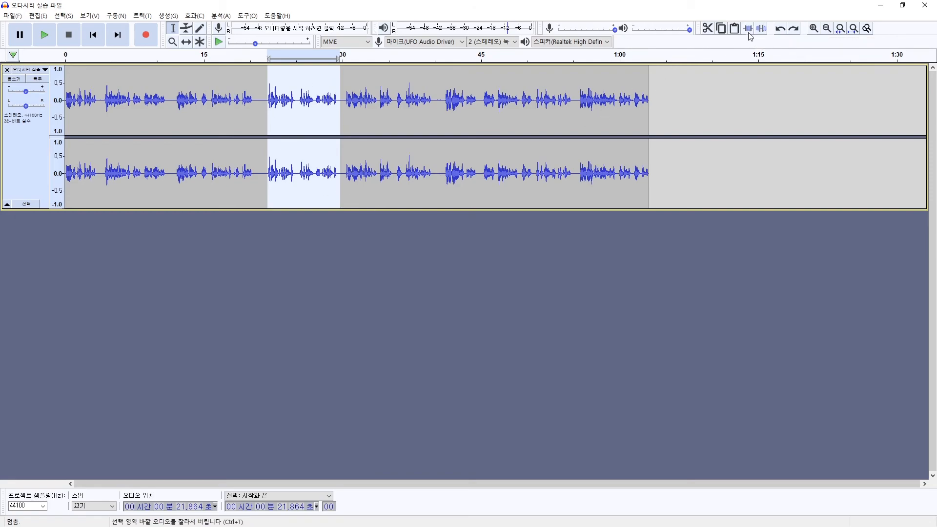
left_click(748, 28)
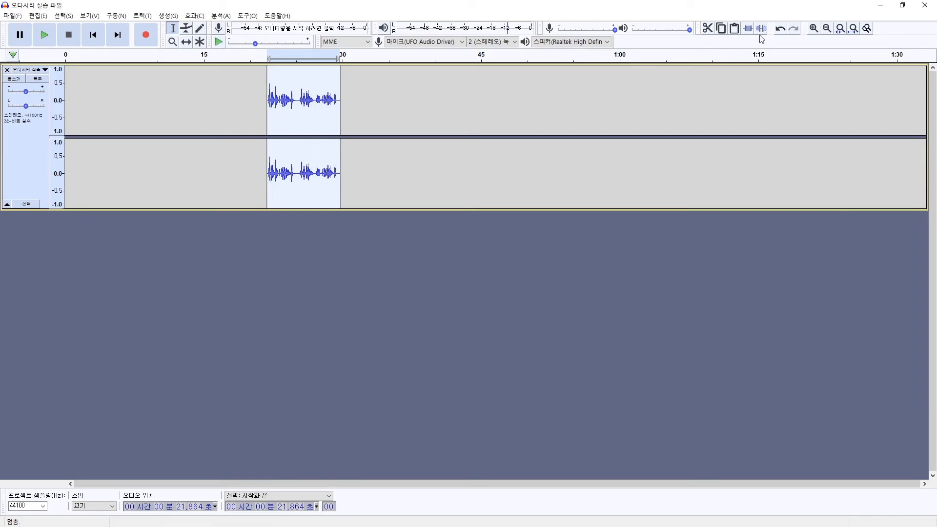
left_click(781, 29)
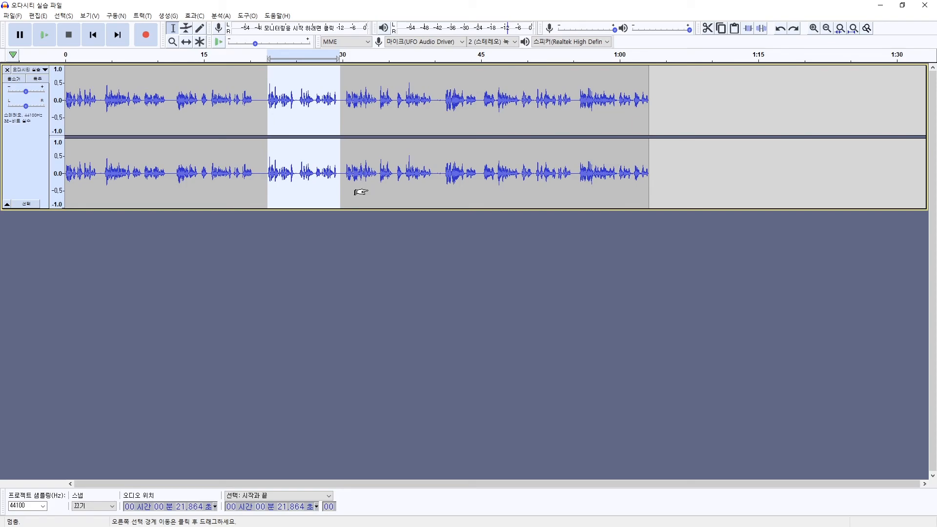
Trim the audio outside the selection again, and shift the remaining clip so that it starts at about 20.7 seconds.
key("ctrl+t")
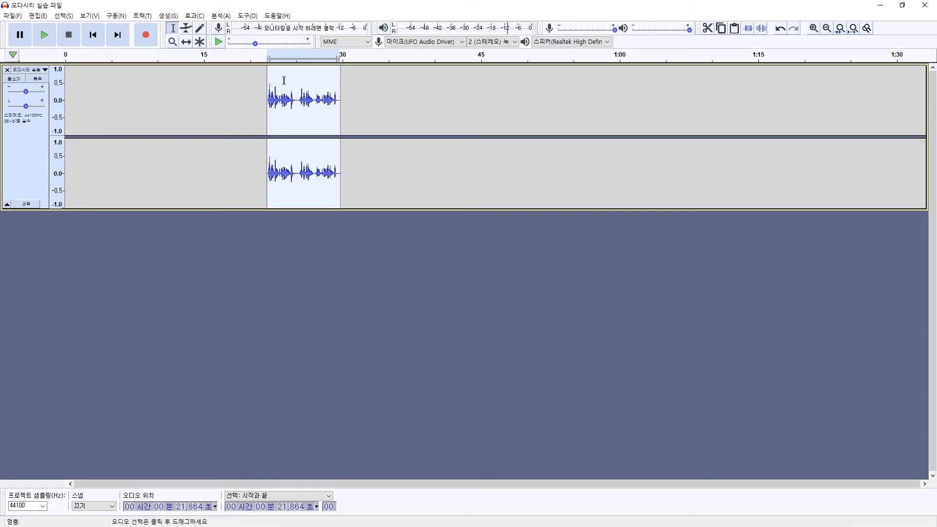
left_click(185, 43)
mouse_move(287, 102)
left_mouse_down()
mouse_move(245, 103)
mouse_move(321, 103)
mouse_move(277, 103)
left_mouse_up()
left_click(172, 27)
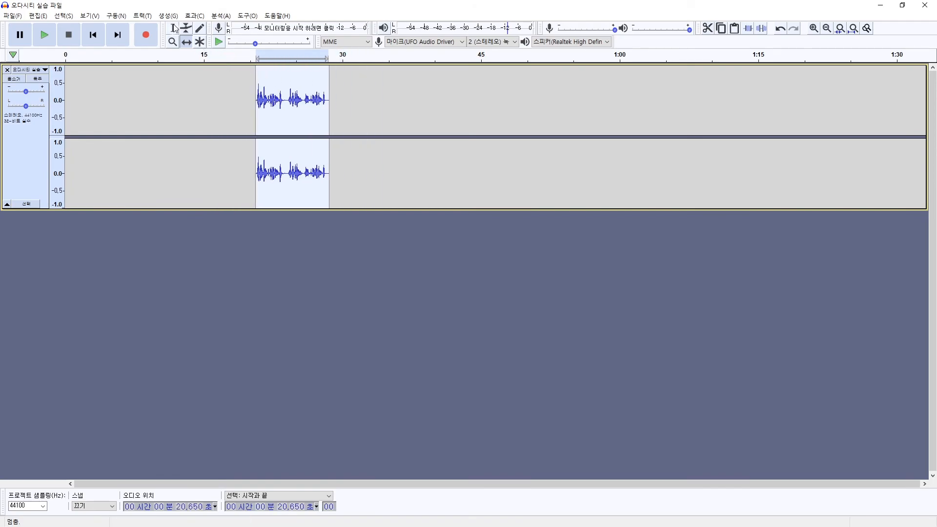
Undo the clip shift and the trim, and place the cursor past the end of the audio at about 66.4 seconds.
left_click(780, 30)
left_click(780, 30)
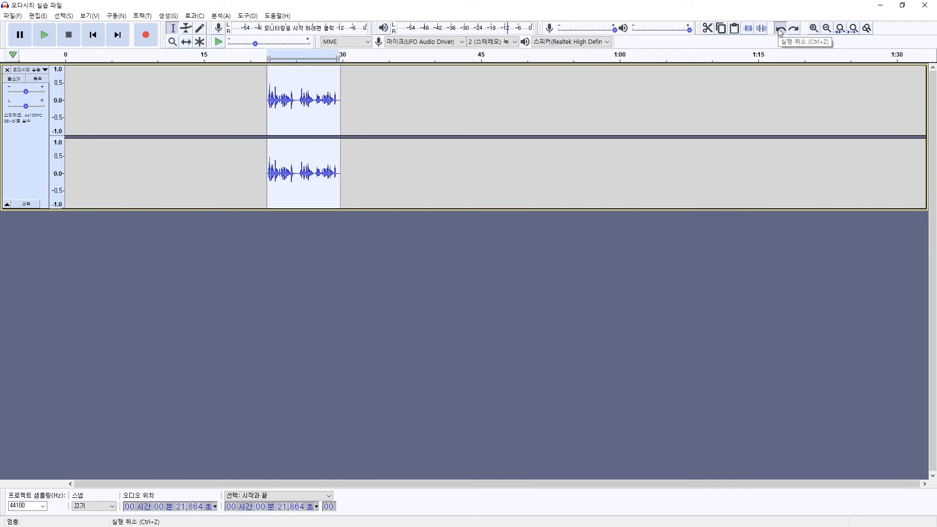
left_click(679, 109)
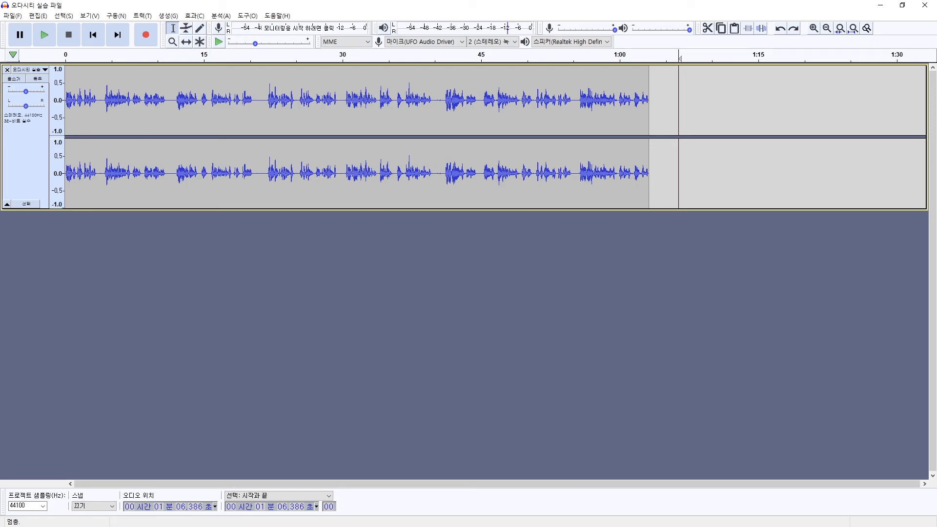
Switch to PowerPoint and start the slide show from the current slide listing the main Audacity shortcuts.
key("alt+Tab")
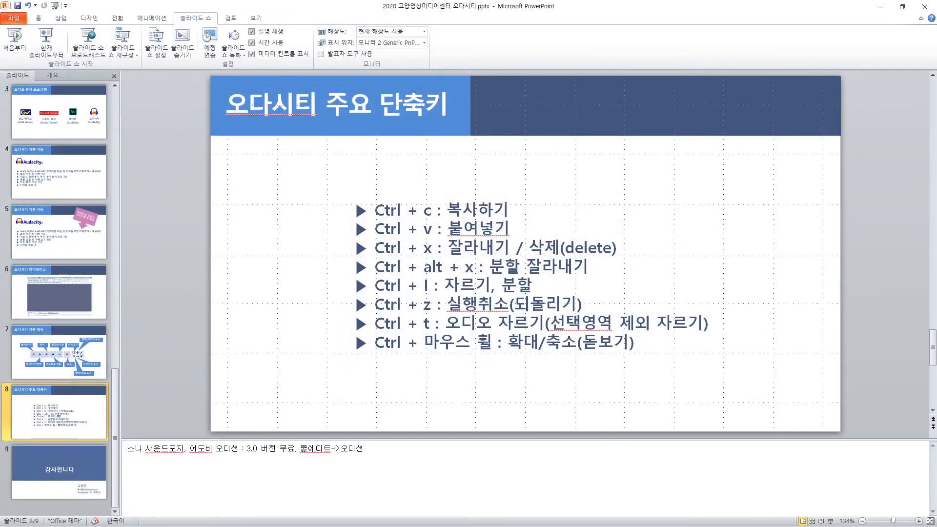
left_click(46, 49)
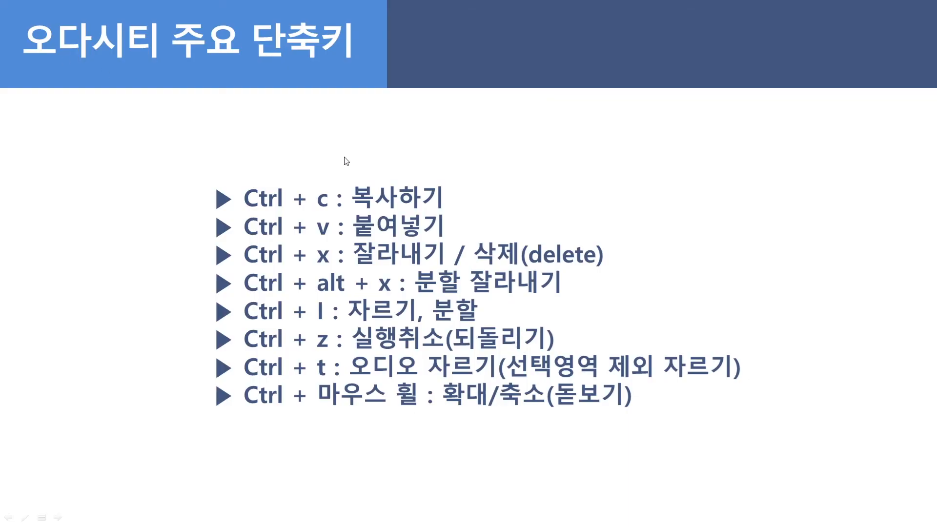